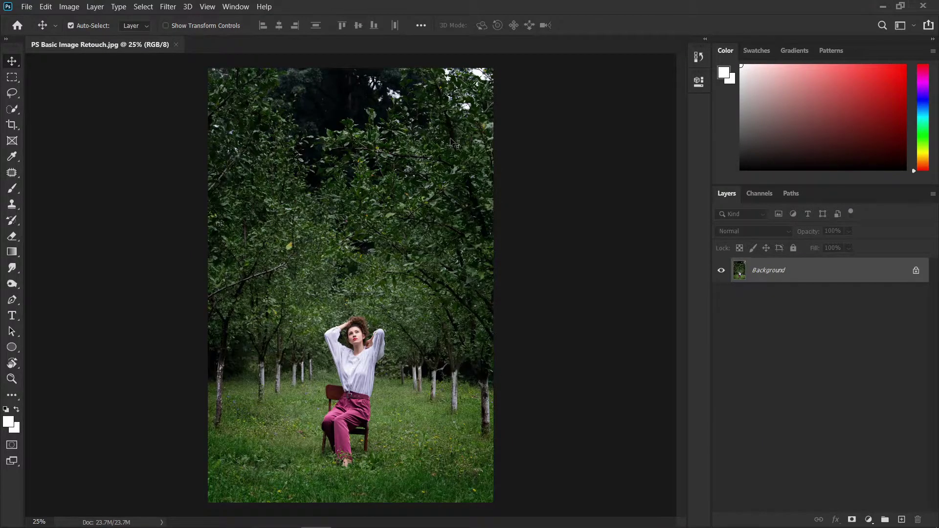
Reset the Essentials workspace to its default layout.
left_click(236, 7)
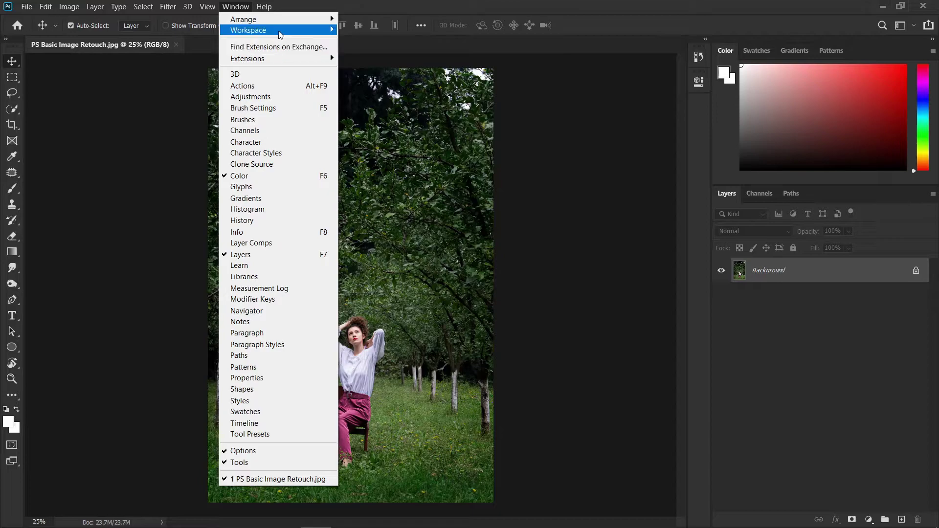
mouse_move(281, 30)
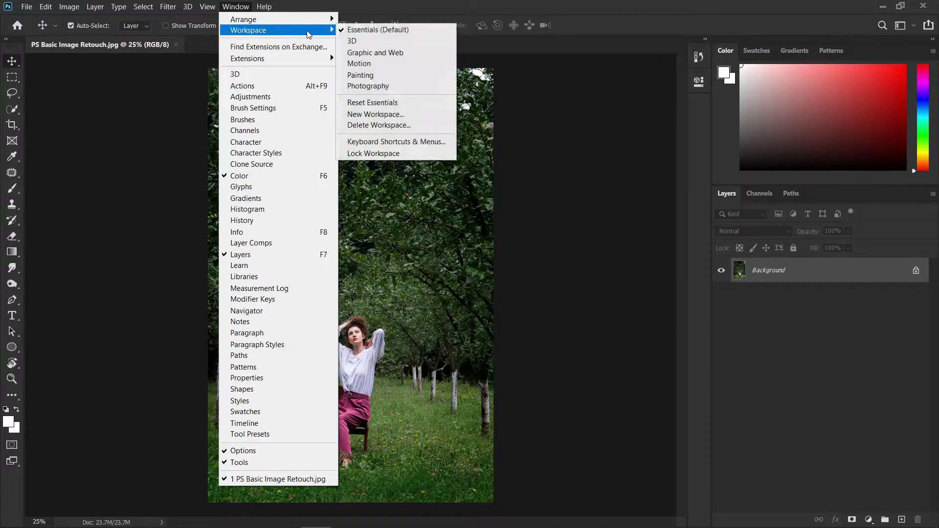
left_click(394, 104)
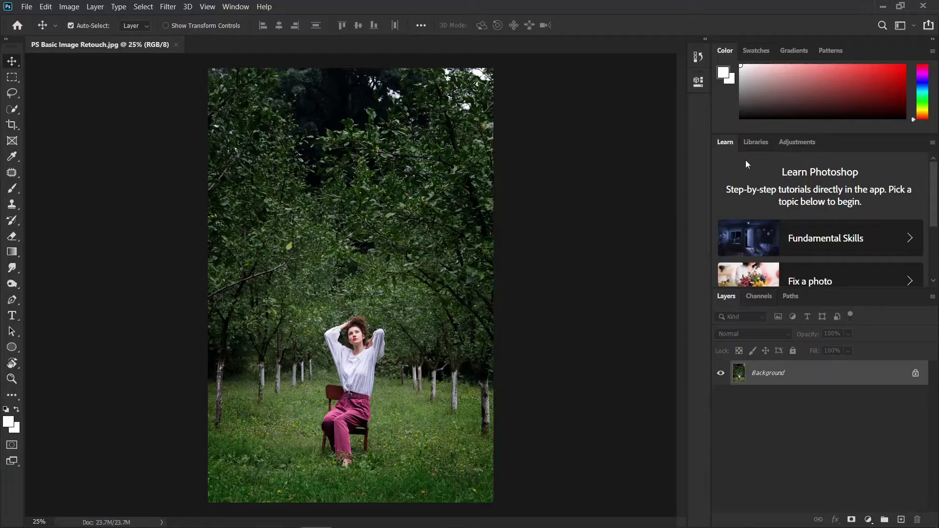
Close the Learn, Libraries and Adjustments panels.
right_click(731, 145)
left_click(755, 152)
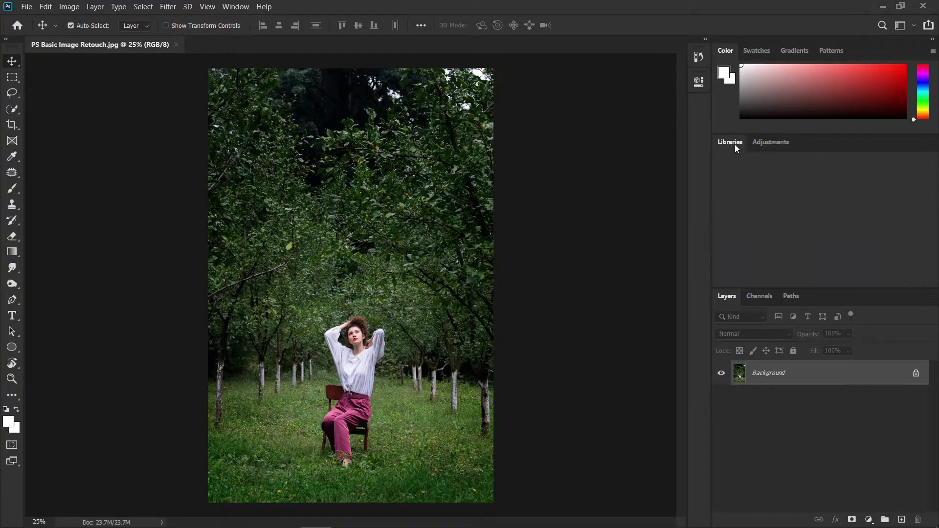
right_click(734, 145)
left_click(755, 152)
right_click(742, 143)
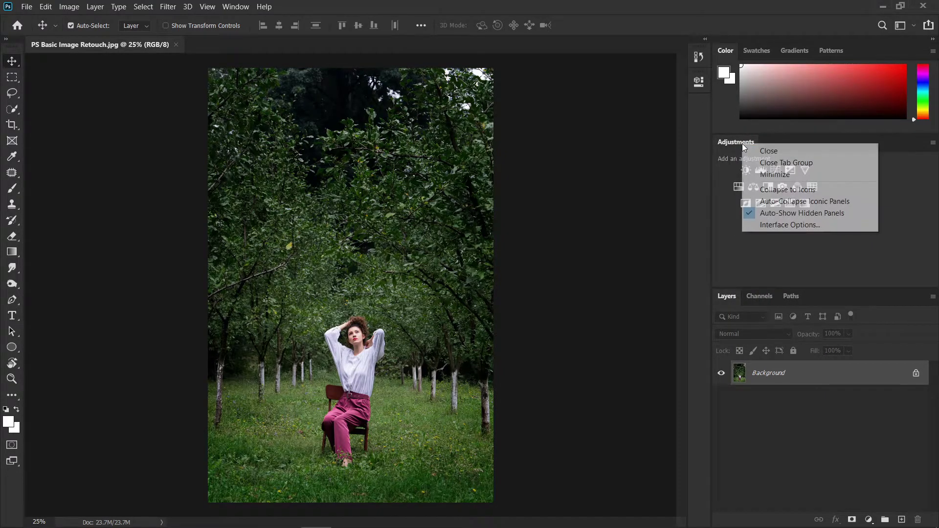
left_click(762, 163)
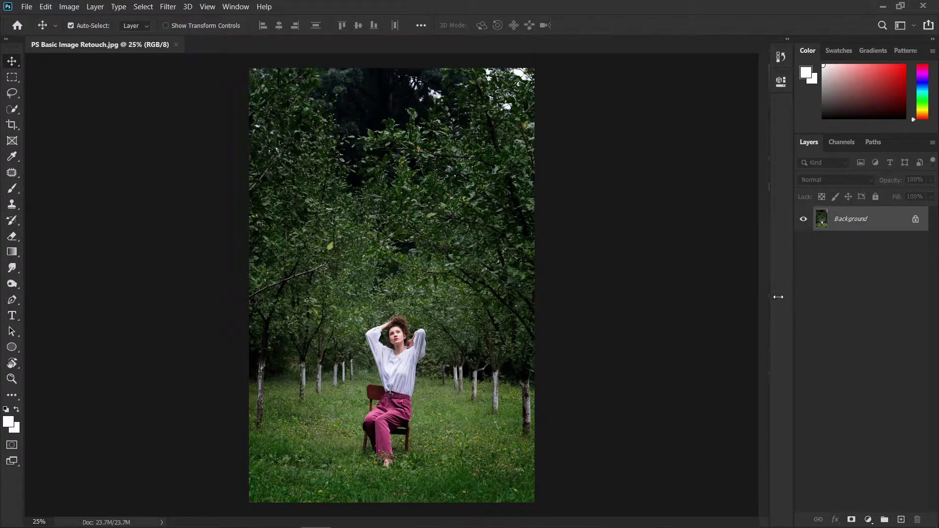
Widen the panel column holding Color and Layers, and make the Color panel taller.
left_click_drag(782, 296, 733, 305)
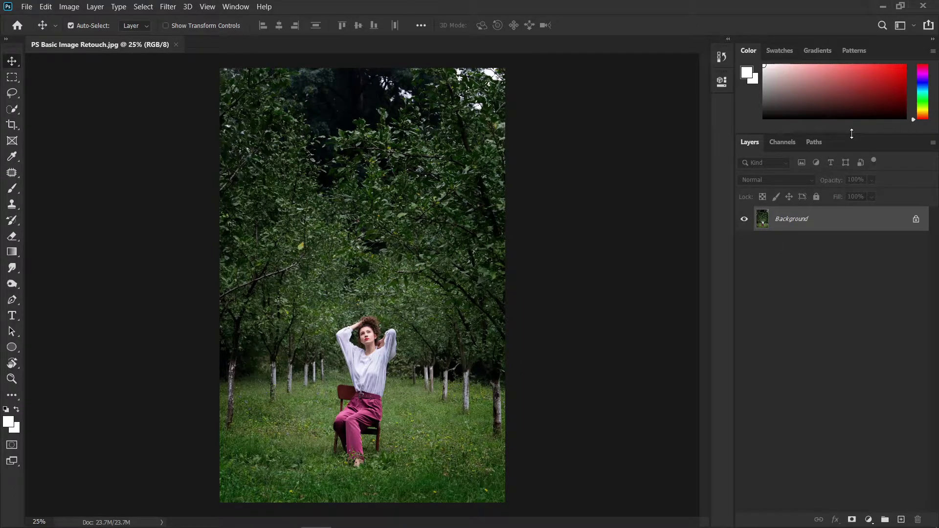
left_click_drag(851, 134, 852, 213)
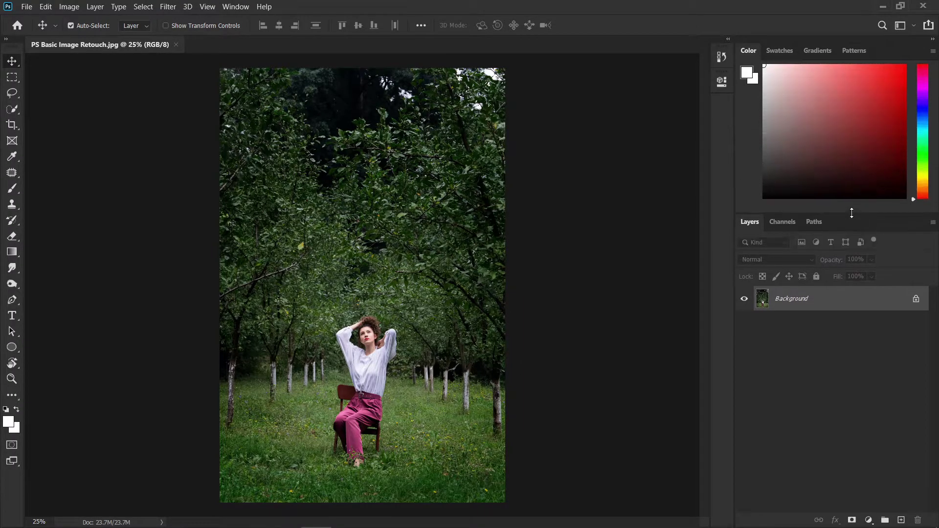
Add the Actions panel to the workspace and collapse it to an icon.
left_click(227, 6)
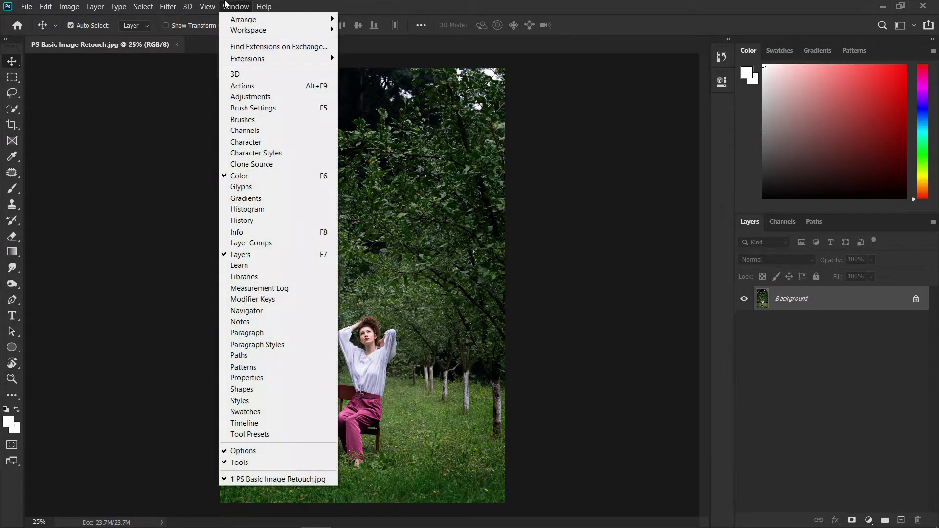
left_click(262, 86)
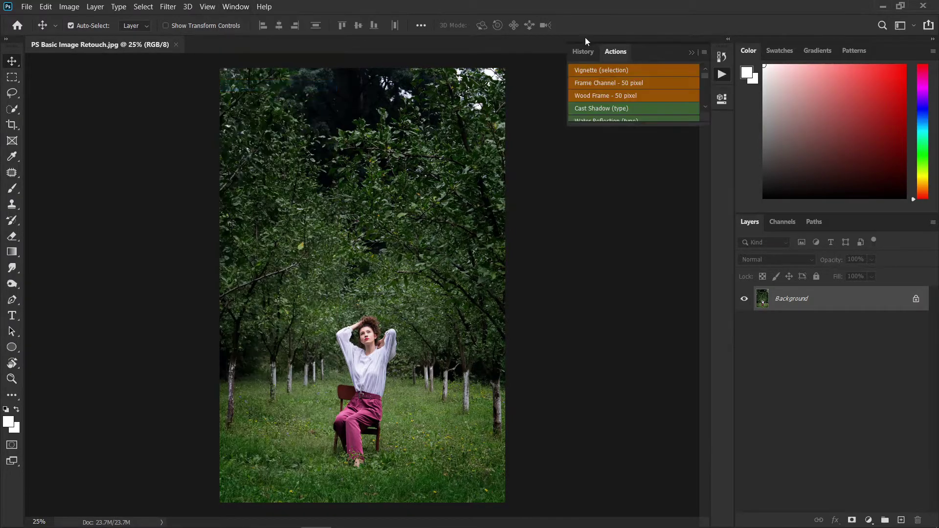
left_click(691, 53)
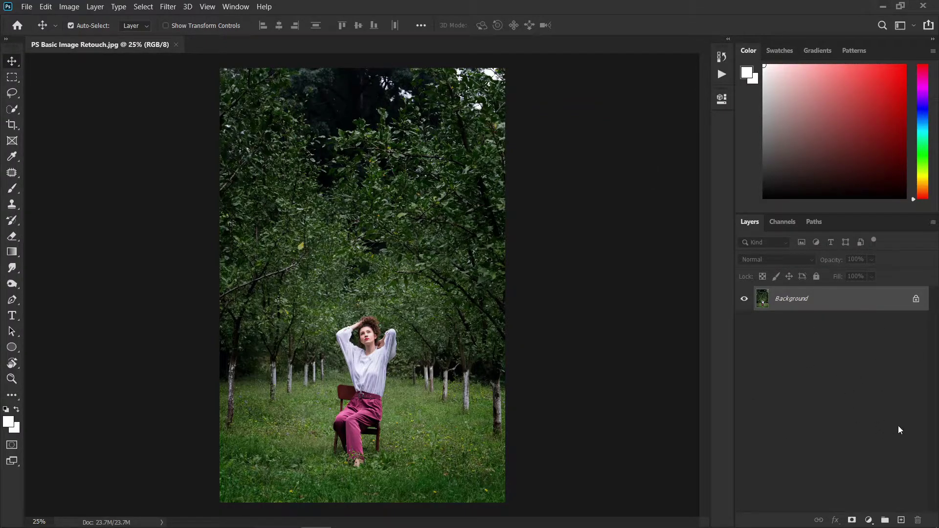
Look through the Swatches, Gradients and Patterns panels, then return to the Color panel.
left_click(782, 52)
left_click(821, 50)
left_click(851, 51)
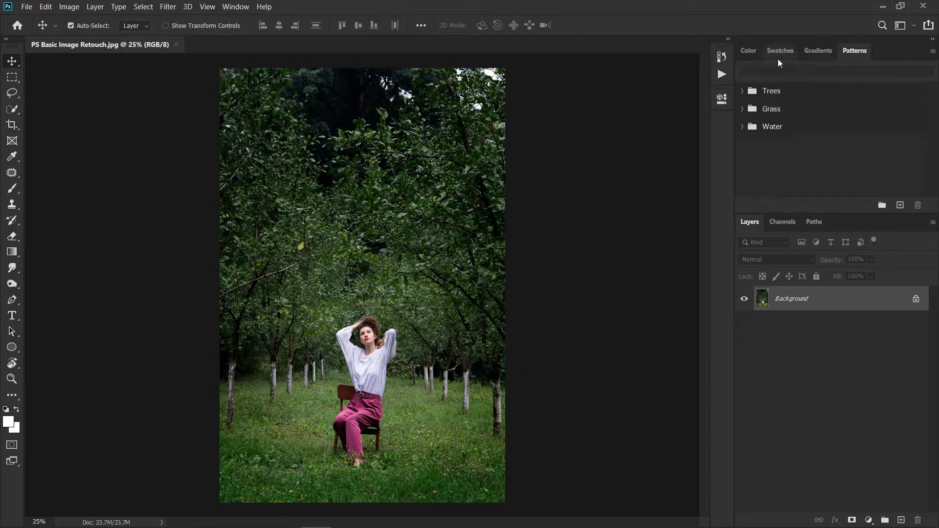
left_click(756, 50)
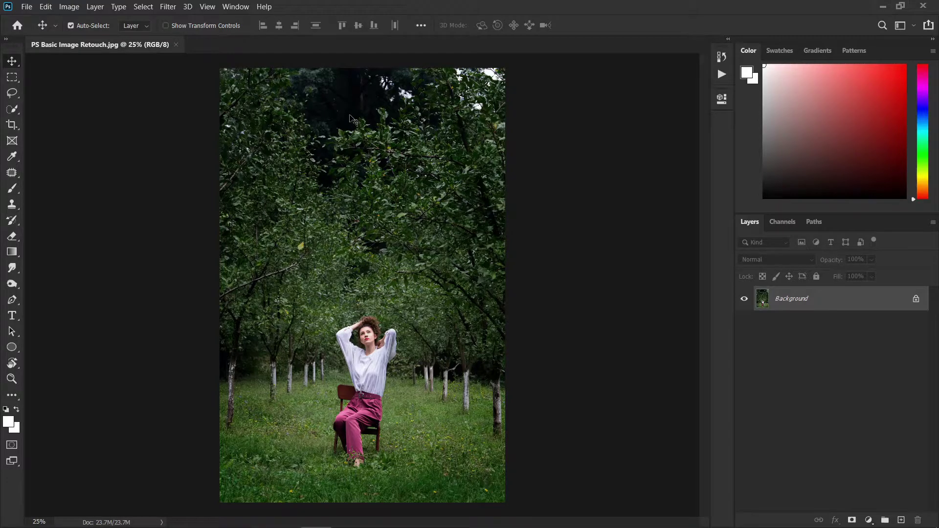
key("ctrl")
key("c")
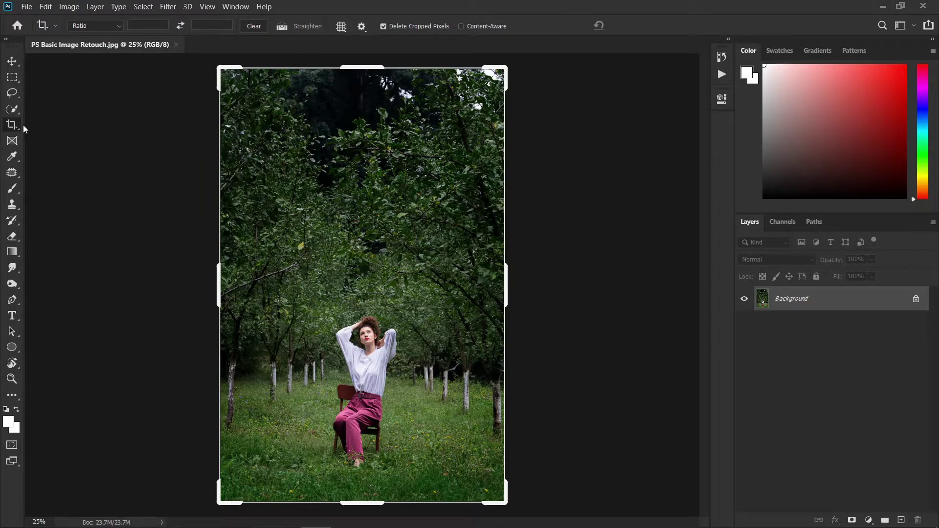
left_click(12, 61)
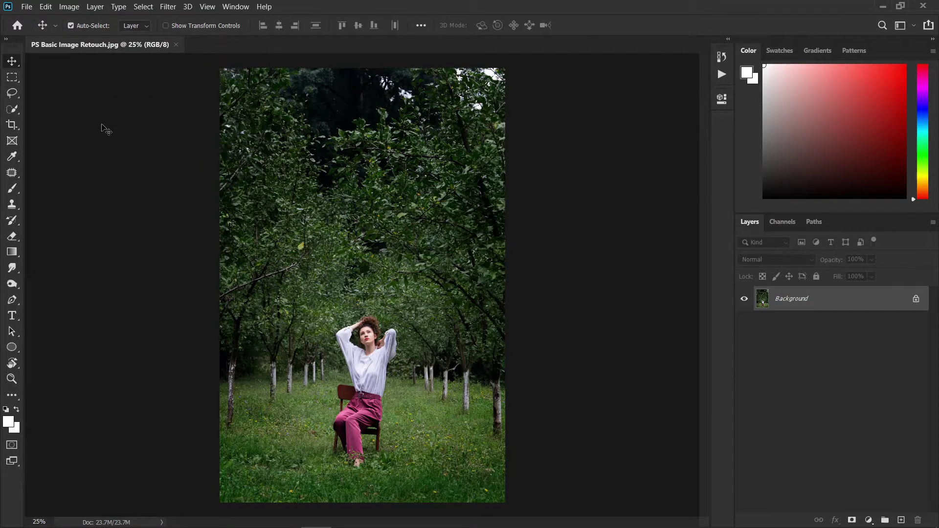
Start a crop with the 4 : 5 (8 : 10) ratio preset, then clear the ratio for free adjustment.
left_click(10, 126)
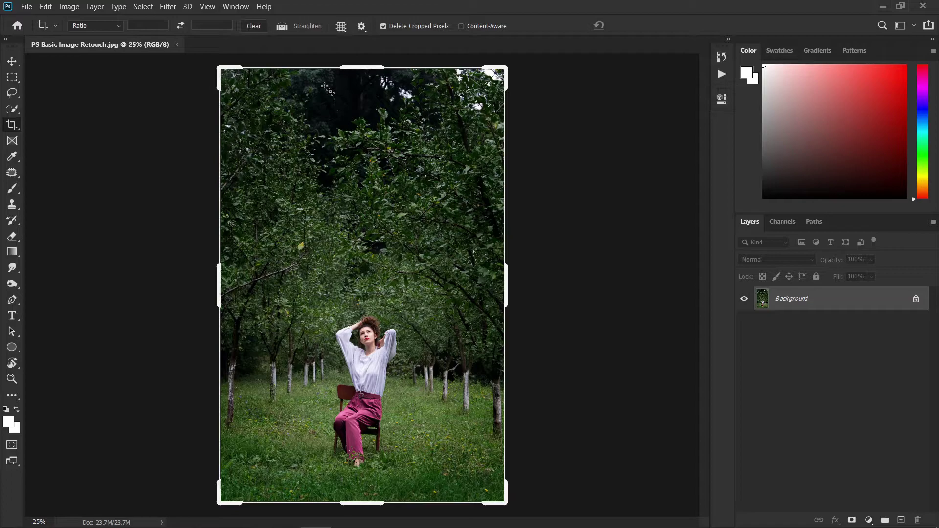
left_click(112, 25)
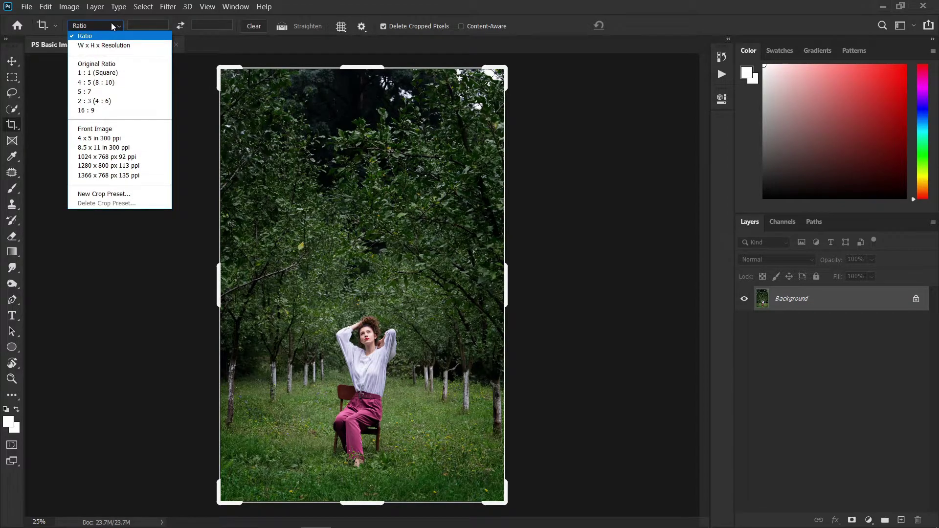
left_click(112, 82)
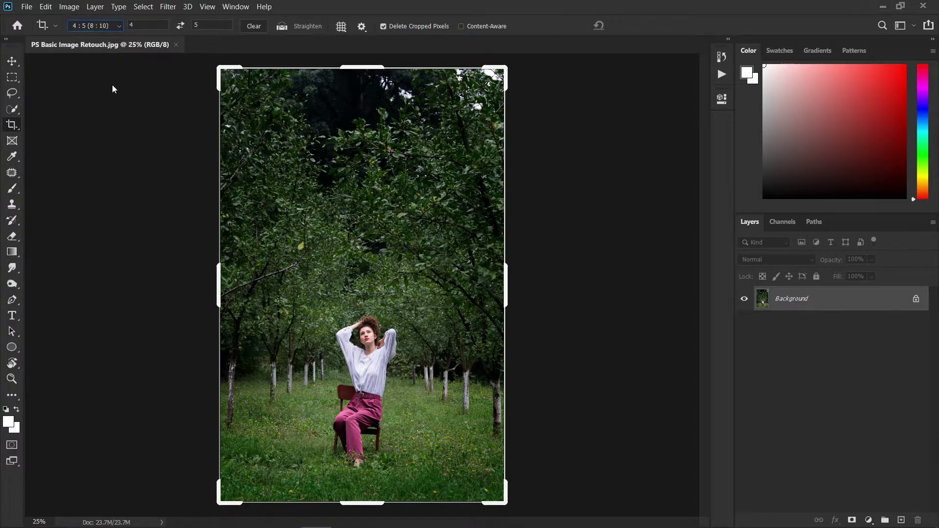
left_click(109, 27)
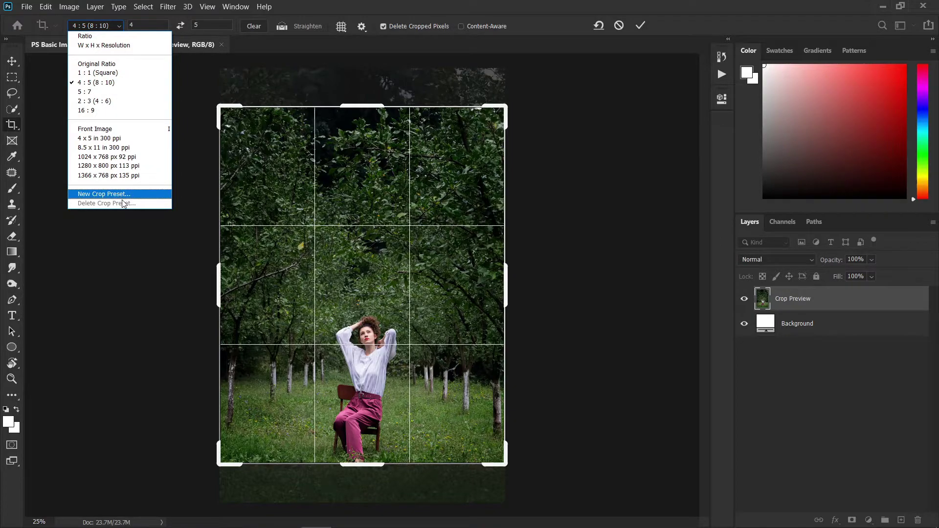
left_click(126, 27)
left_click(255, 27)
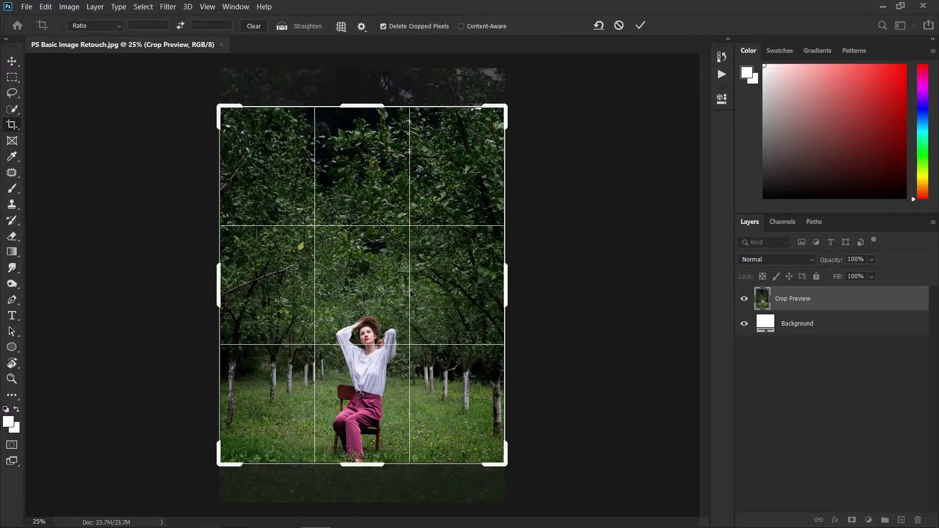
Extend the crop frame downward to include more grass below the woman's feet, and apply the crop.
left_click_drag(362, 464, 362, 484)
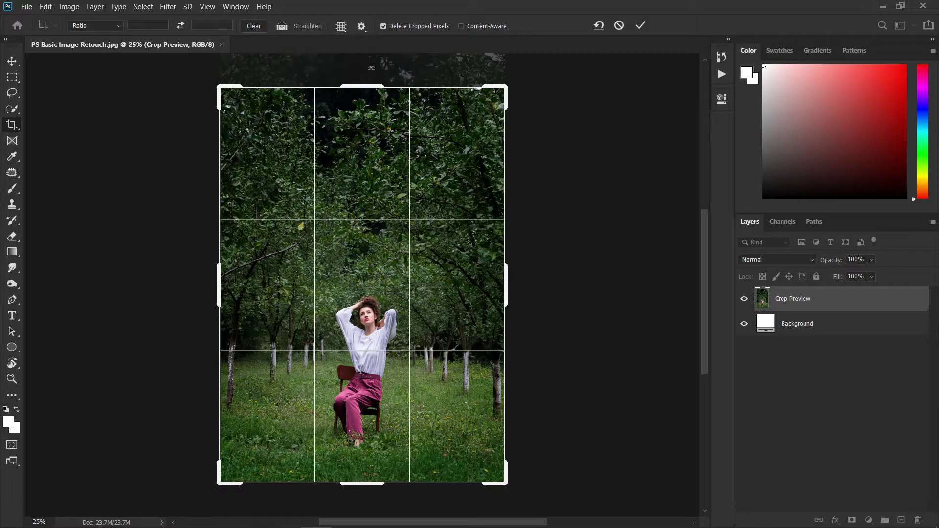
mouse_move(376, 90)
left_mouse_down()
mouse_move(377, 66)
mouse_move(382, 78)
left_mouse_up()
left_click(640, 27)
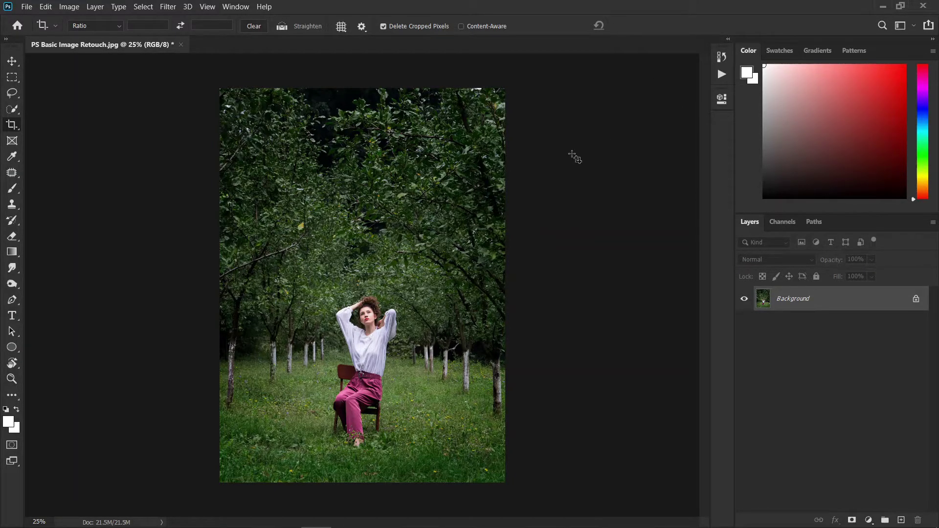
Duplicate the Background layer, then duplicate that copy to get two working layers above the original.
key("ctrl+plus")
key("ctrl+minus")
key("ctrl+j")
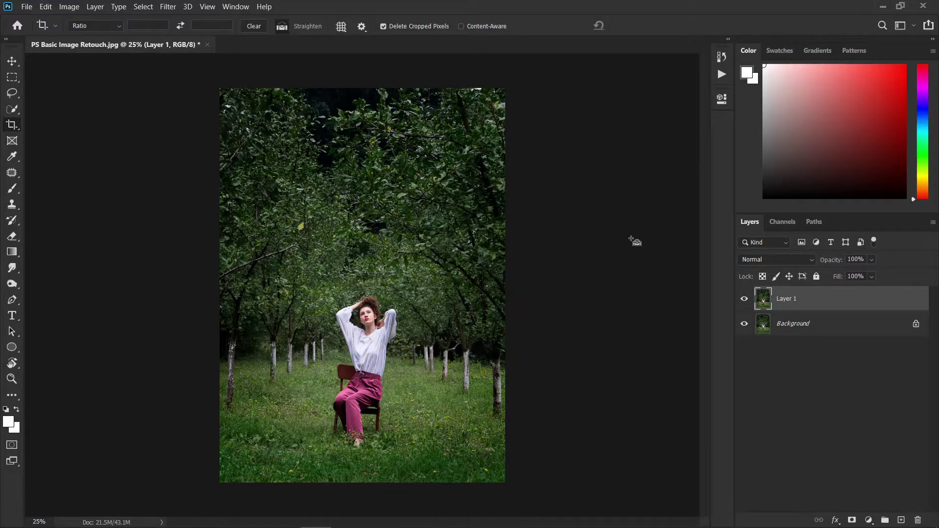
key("ctrl+plus")
key("ctrl+plus")
key("ctrl+plus")
left_click_drag(548, 293, 557, 198)
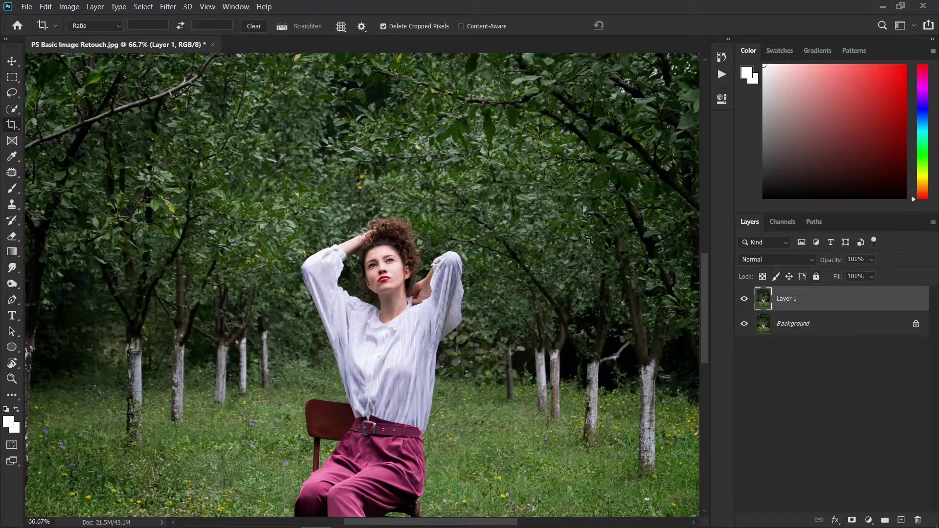
key("ctrl+j")
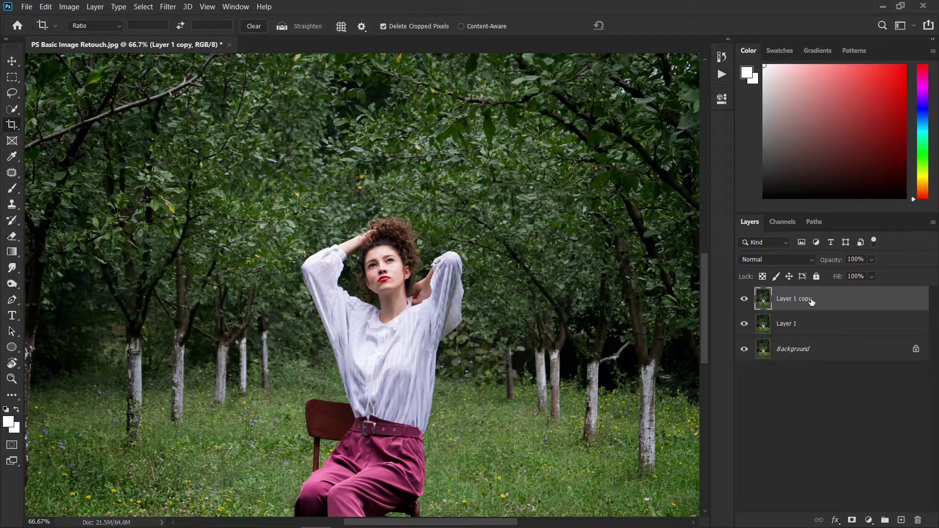
Rename the uppermost layer Subject and the copy beneath it Background.
double_click(809, 298)
type("Subject")
key("Return")
double_click(791, 325)
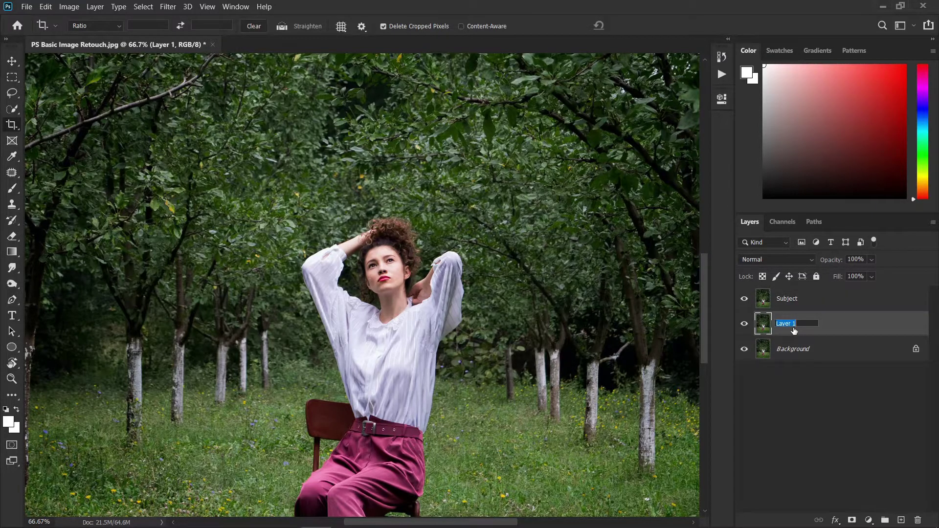
type("Background")
key("Return")
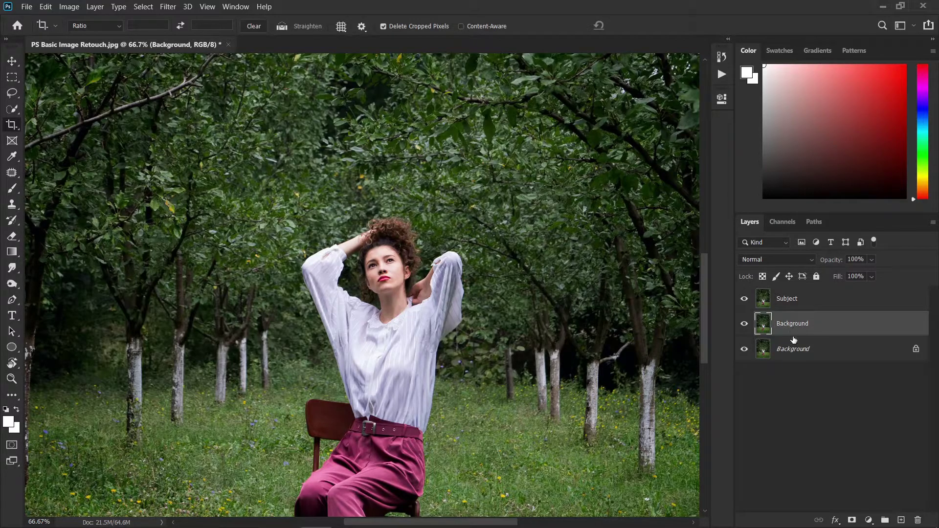
Select the Subject layer and switch to the Move tool.
key("ctrl+minus")
key("ctrl+minus")
key("ctrl+minus")
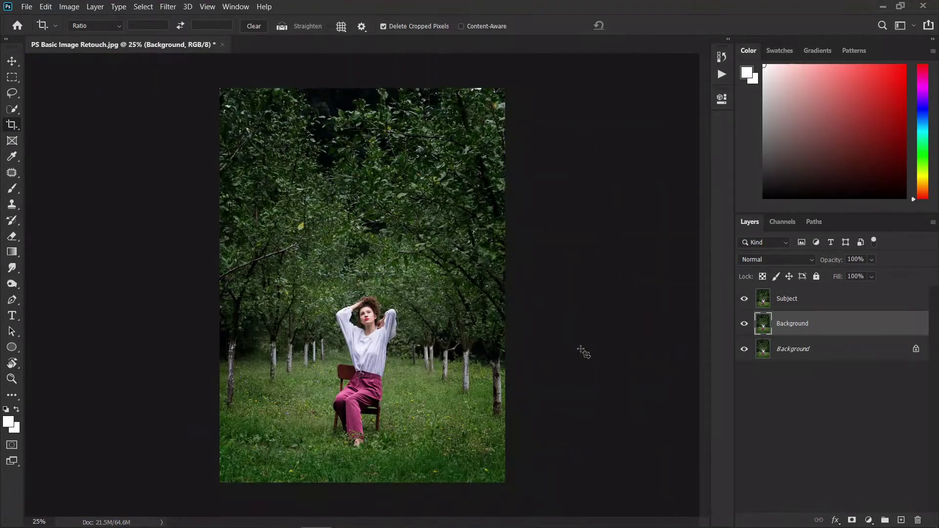
left_click(821, 300)
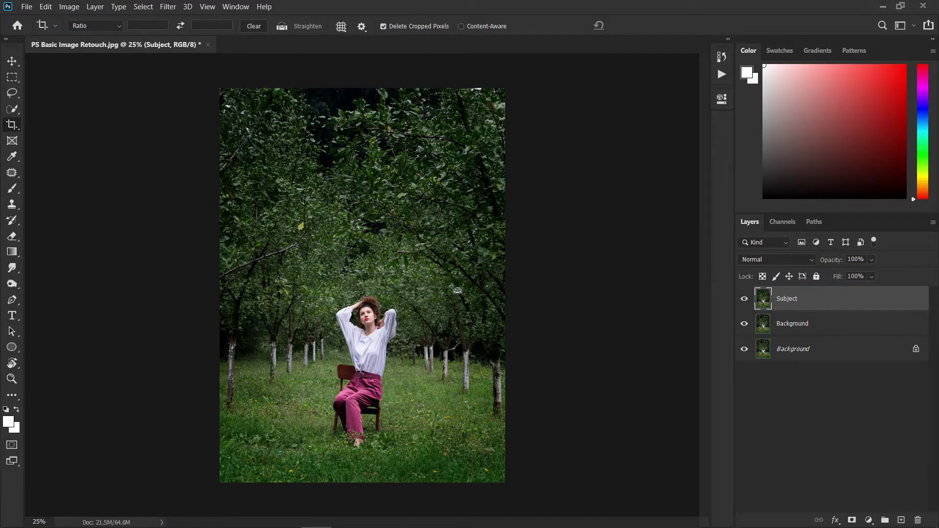
key("ctrl+plus")
key("ctrl+plus")
key("ctrl+plus")
left_click_drag(451, 286, 398, 157)
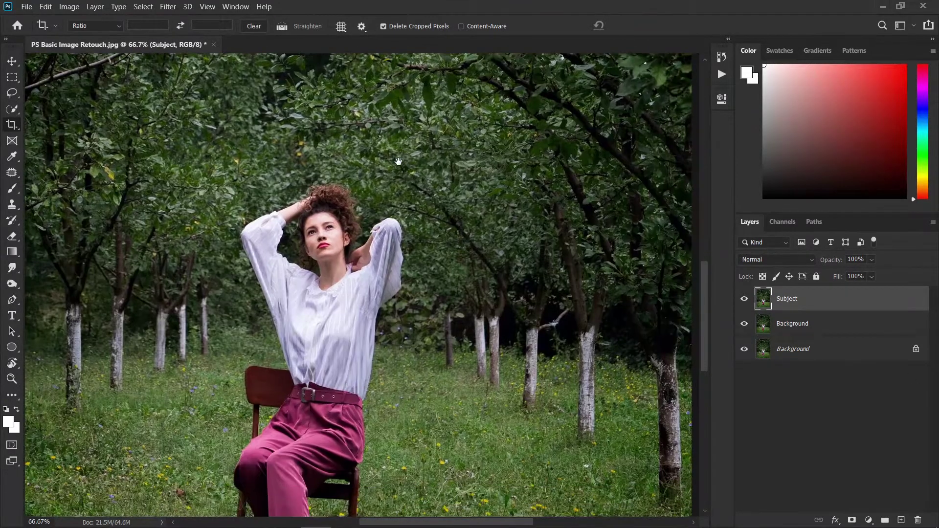
double_click(796, 299)
key("Return")
left_click(16, 65)
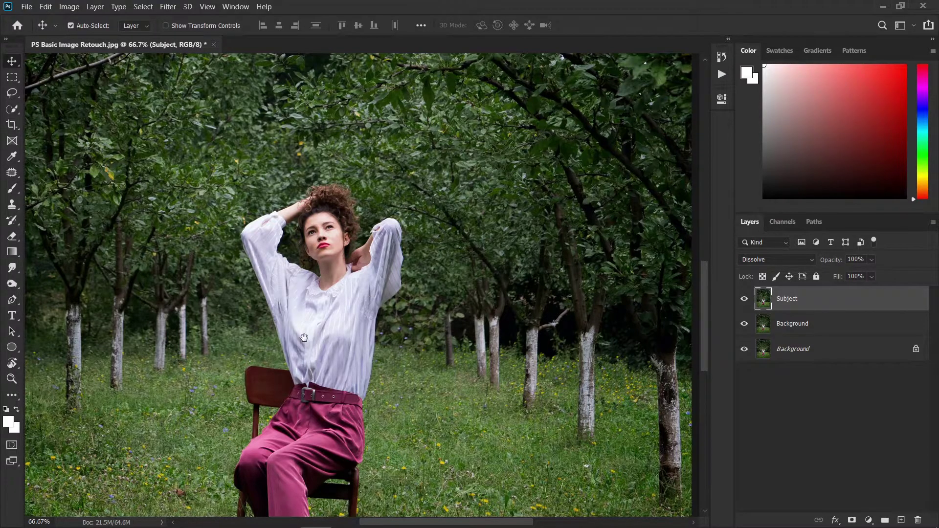
Examine the seated woman up close and the whole orchard composition before choosing a selection method.
left_click_drag(304, 338, 357, 230)
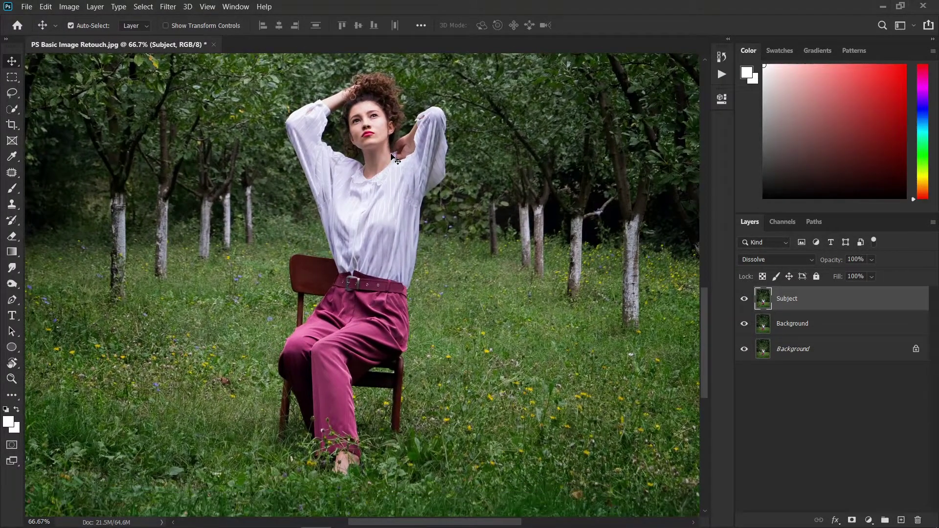
key("ctrl+minus")
key("ctrl+minus")
key("ctrl+minus")
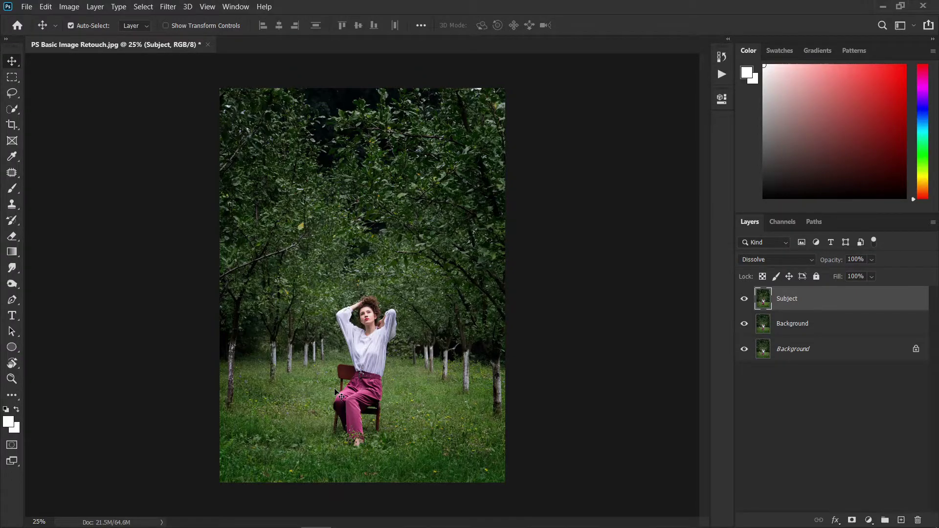
key("ctrl+plus")
key("ctrl+plus")
key("ctrl+plus")
left_click_drag(339, 357, 335, 307)
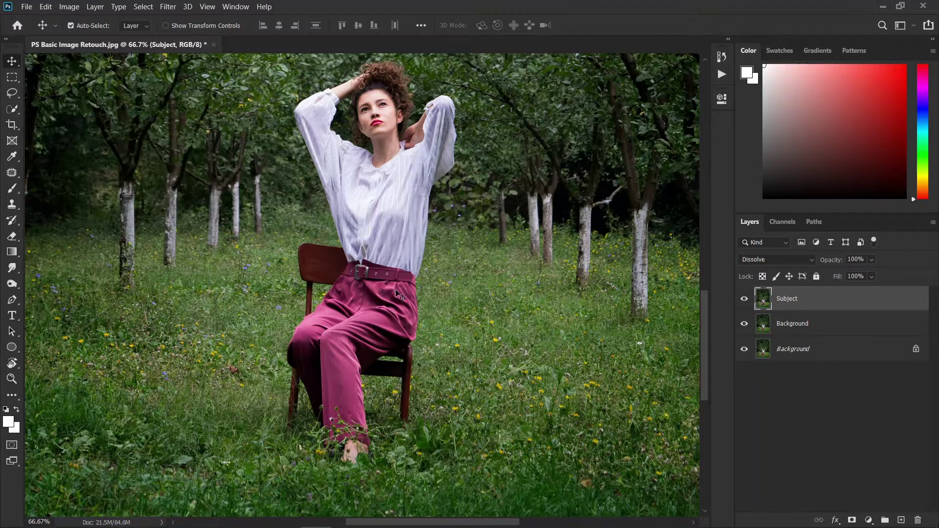
Try a freehand Lasso selection around the chair and the woman's legs, and deselect it.
left_click(13, 93)
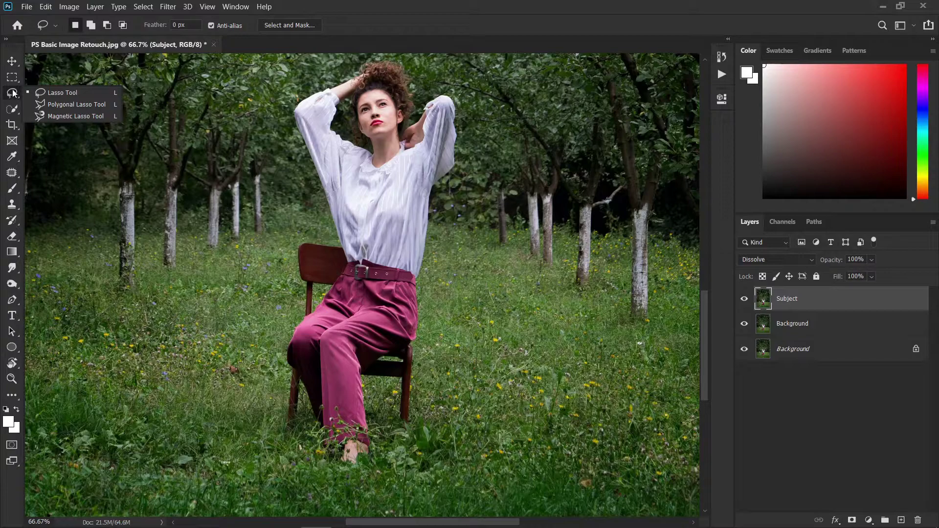
left_click(54, 94)
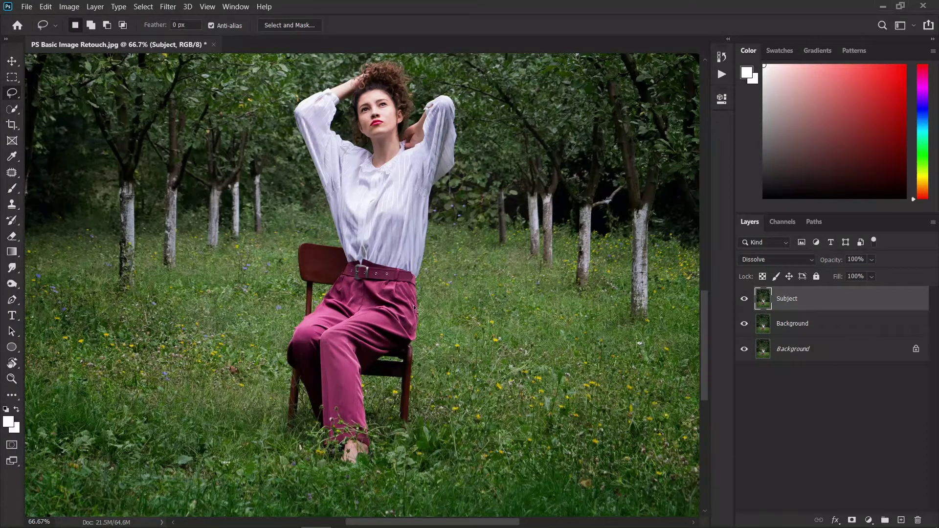
mouse_move(282, 415)
left_mouse_down()
mouse_move(297, 246)
mouse_move(338, 240)
left_mouse_up()
key("ctrl+d")
Try a straight-edged Polygonal Lasso selection from the grass beside the tree trunks to the woman's feet, and clear it.
right_click(13, 98)
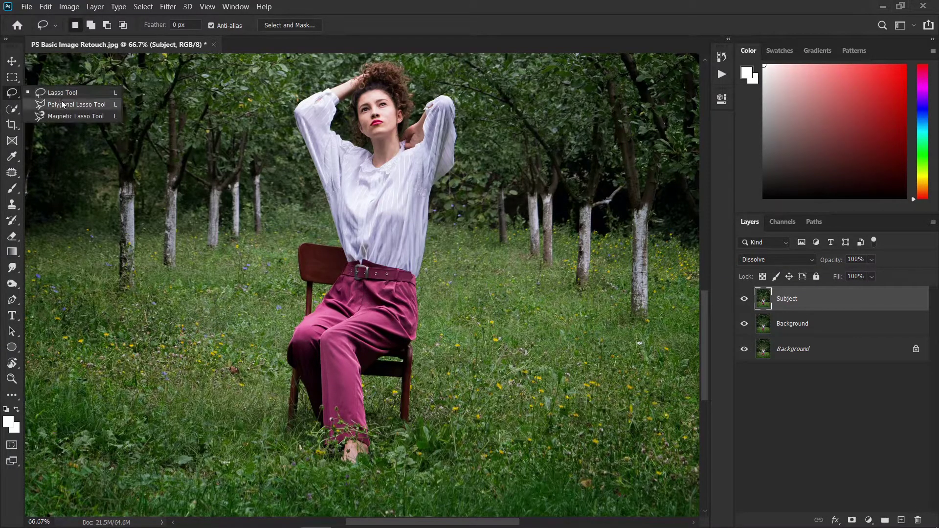
left_click(60, 101)
left_click(130, 290)
left_click(242, 289)
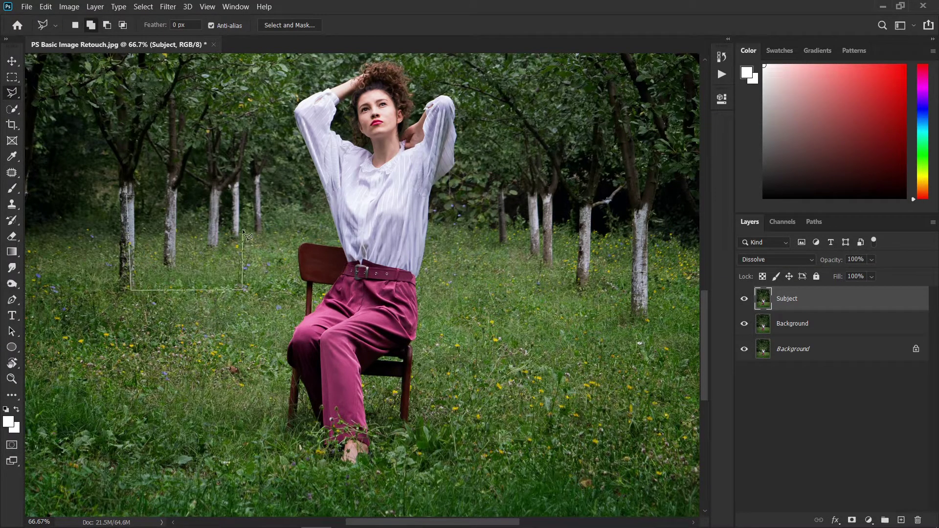
left_click(320, 228)
left_click(282, 451)
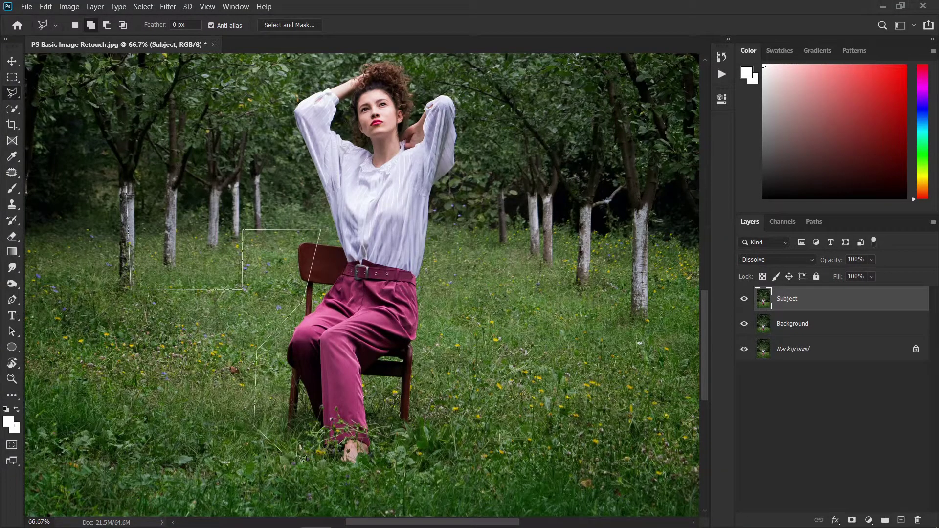
left_click(362, 450)
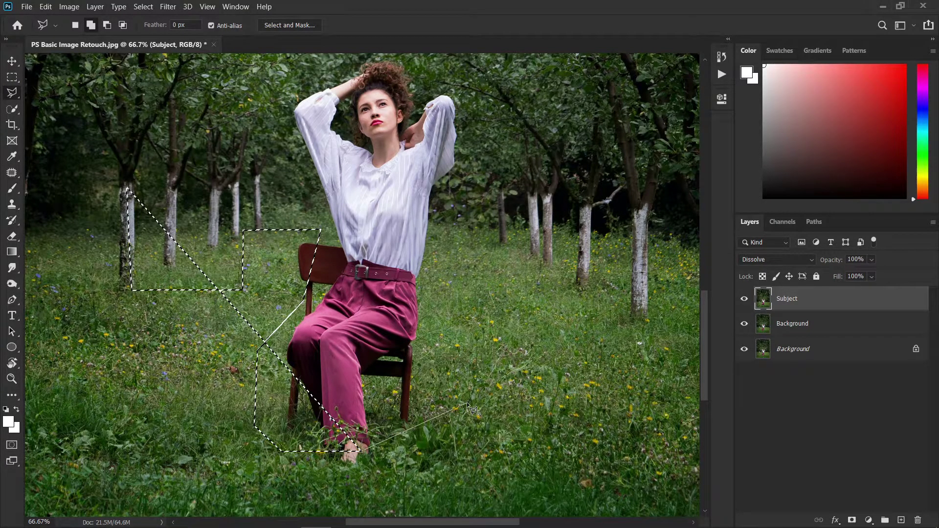
scroll(516, 337, "left", 2)
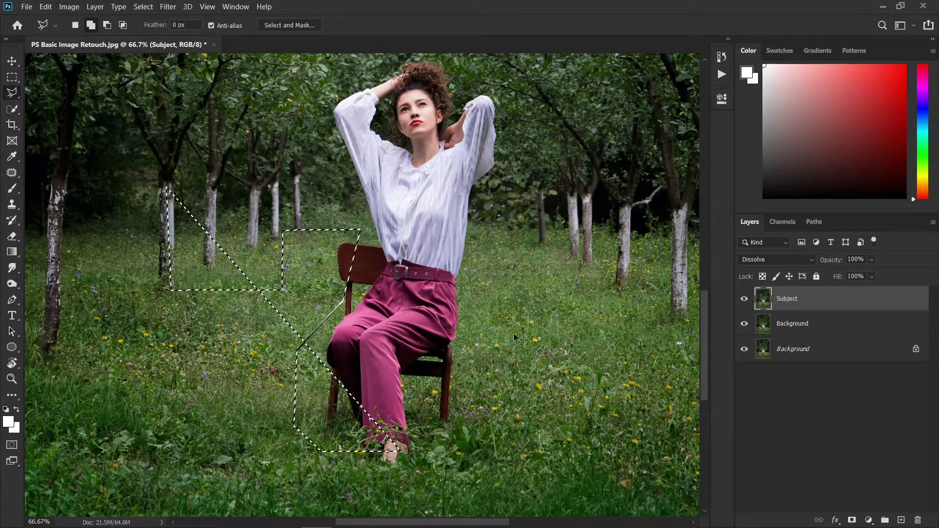
key("Escape")
Try the Magnetic Lasso tool along the edge of the woman's raised sleeve.
right_click(15, 97)
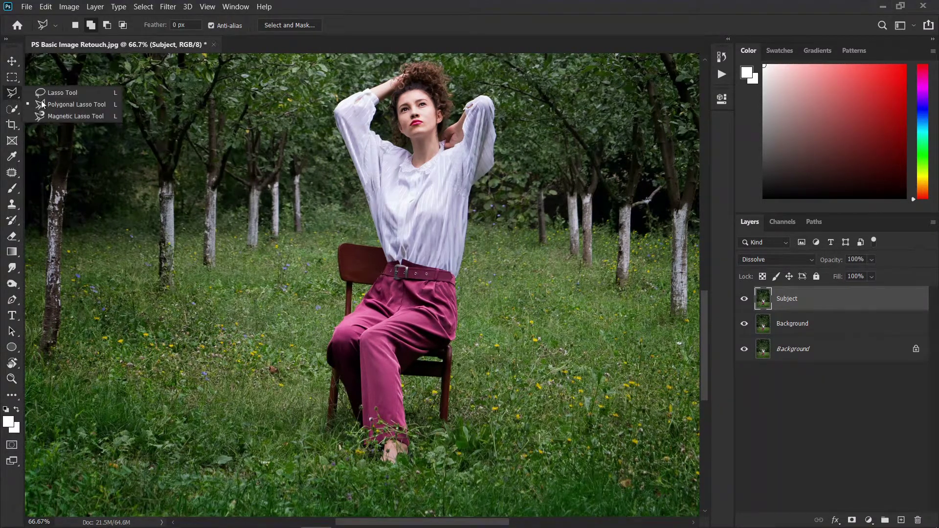
left_click(78, 117)
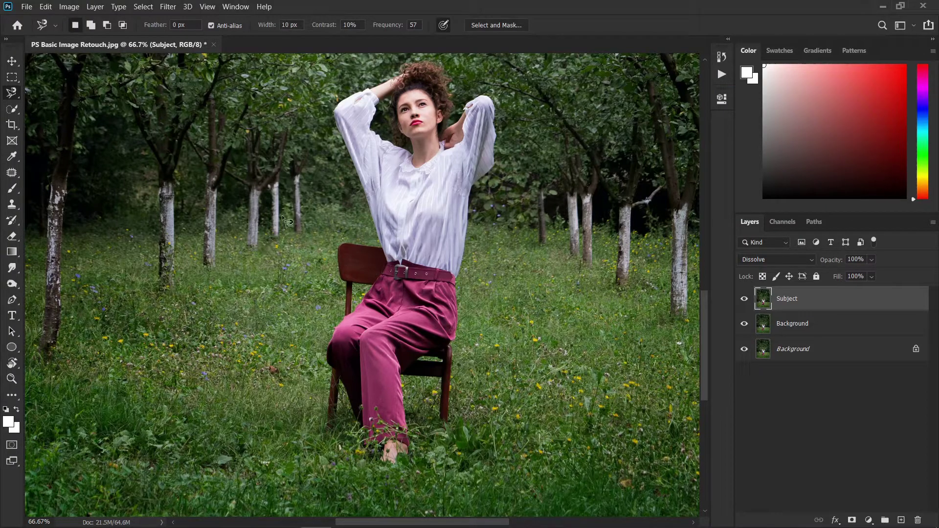
left_click(343, 143)
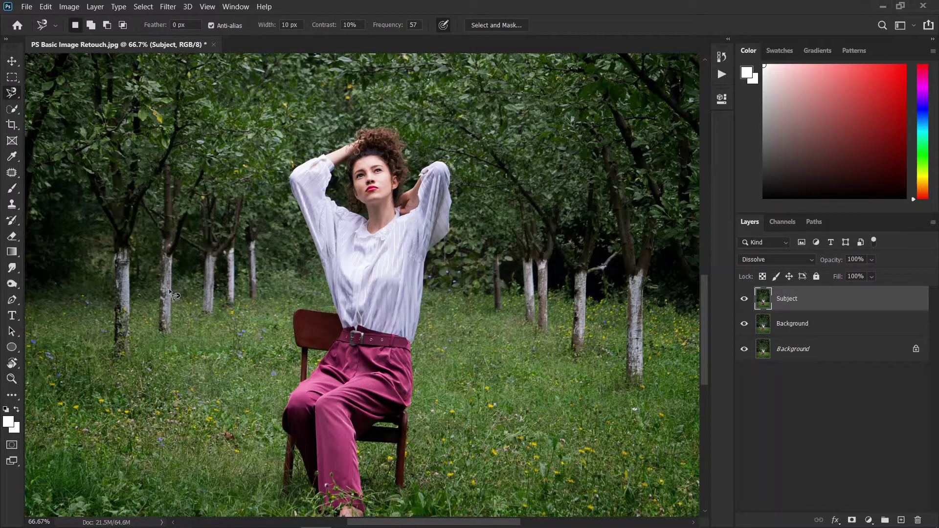
Try a Pen tool path from the top of the chair back up the blouse edge to the raised sleeve.
left_click(16, 300)
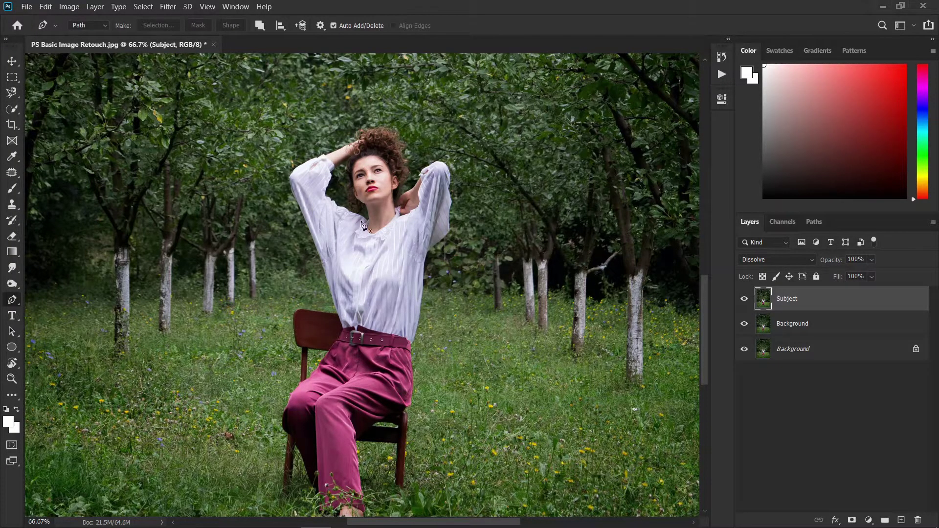
key("ctrl+minus")
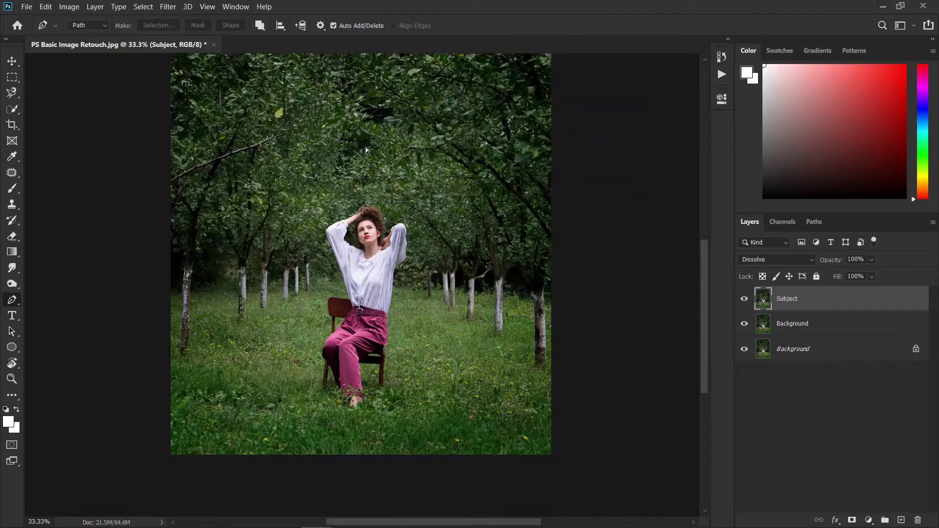
key("ctrl+plus")
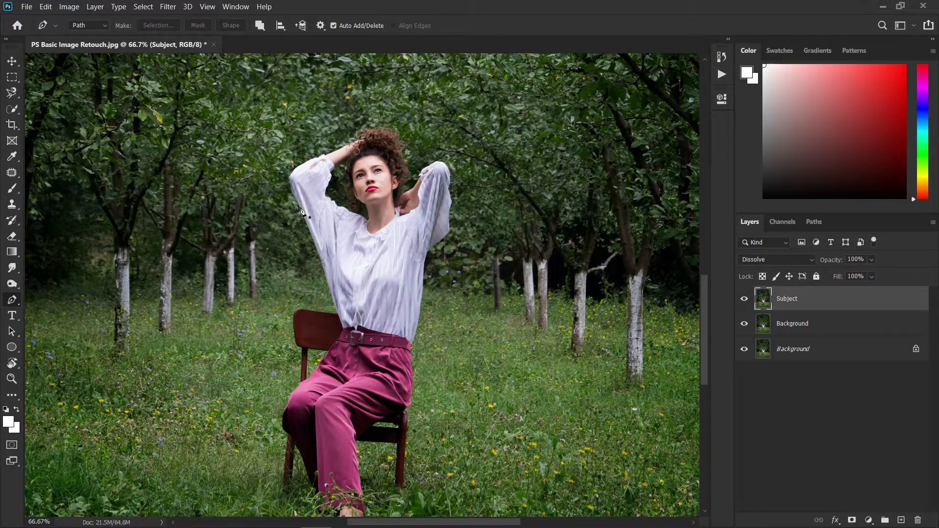
left_click(308, 321)
left_click(320, 320)
left_click(324, 316)
left_click(327, 307)
left_click(327, 296)
left_click(324, 283)
left_click(317, 271)
left_click(314, 262)
left_click(305, 237)
left_click(305, 231)
Undo all the anchor points of the Pen path along the blouse.
key("ctrl+z")
key("ctrl+z")
key("ctrl+z")
key("ctrl+z")
key("ctrl+z")
key("ctrl+z")
key("ctrl+z")
key("ctrl+z")
key("ctrl+z")
key("ctrl+z")
Select the woman with the Object Selection tool in Lasso mode by outlining her loosely together with the chair.
scroll(242, 158, "down", 2)
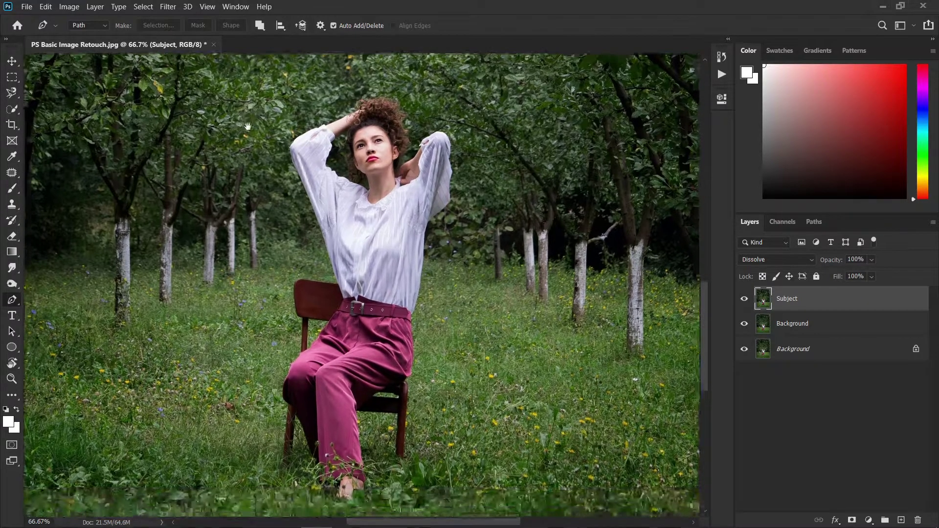
left_click(11, 113)
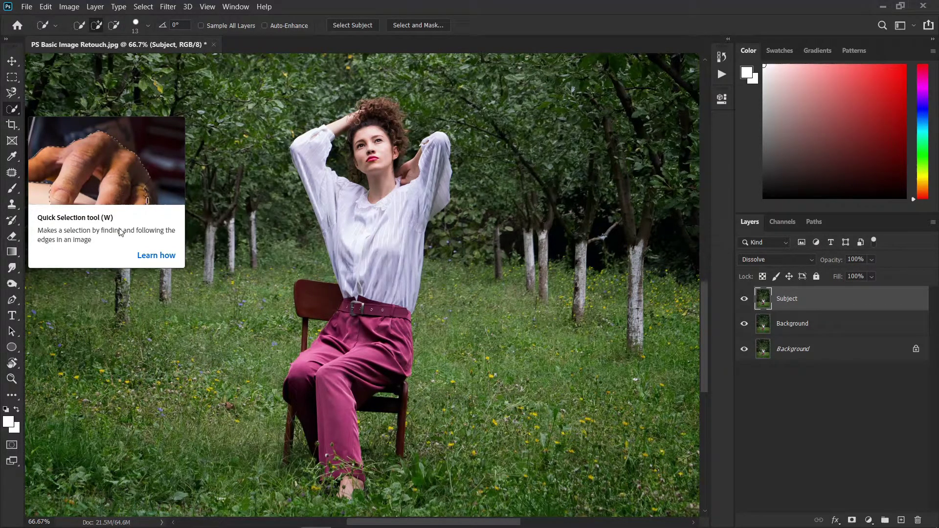
right_click(12, 115)
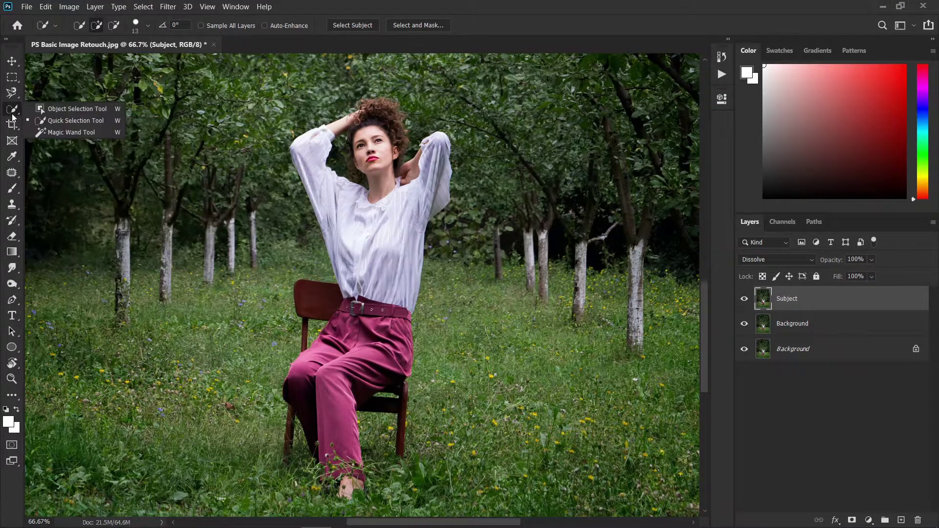
left_click(64, 110)
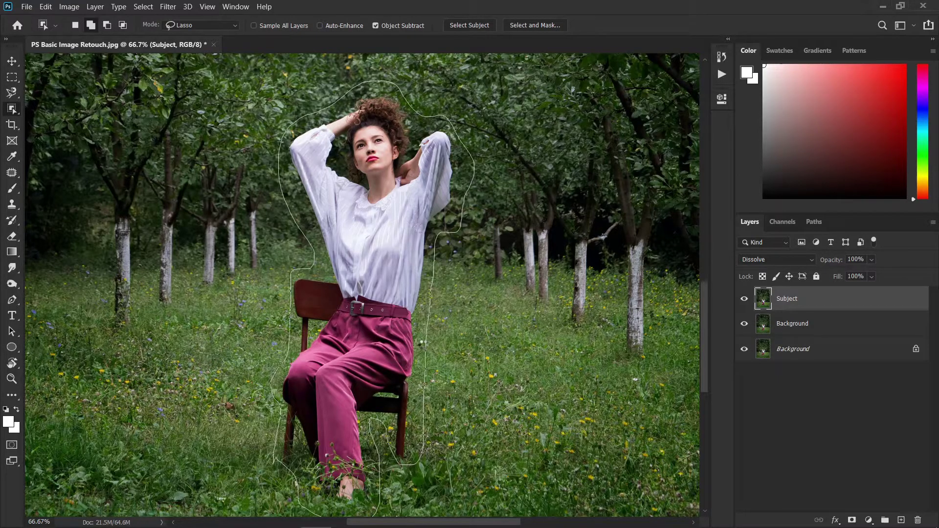
left_click_drag(426, 343, 424, 345)
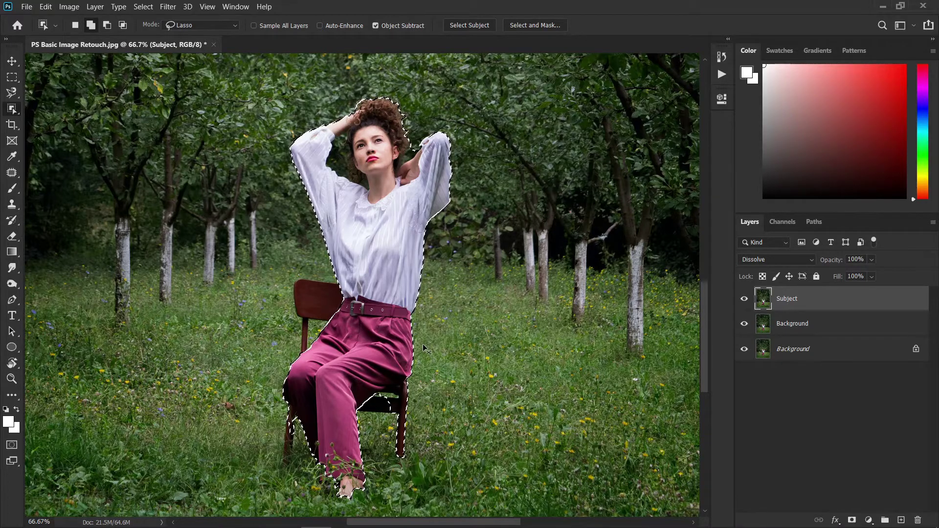
Inspect the selection edges from the hair down to the feet and chair legs, and deselect.
key("ctrl+plus")
scroll(414, 237, "up", 3)
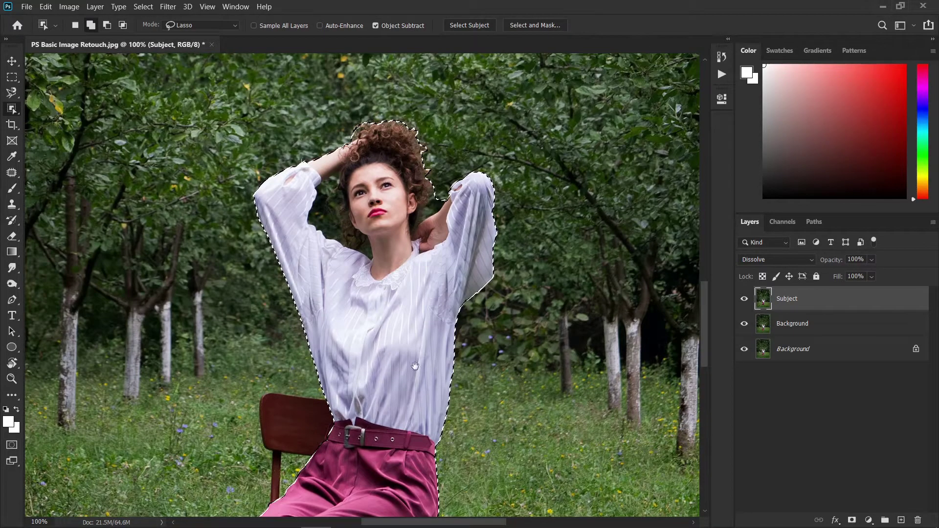
left_click_drag(417, 440, 411, 252)
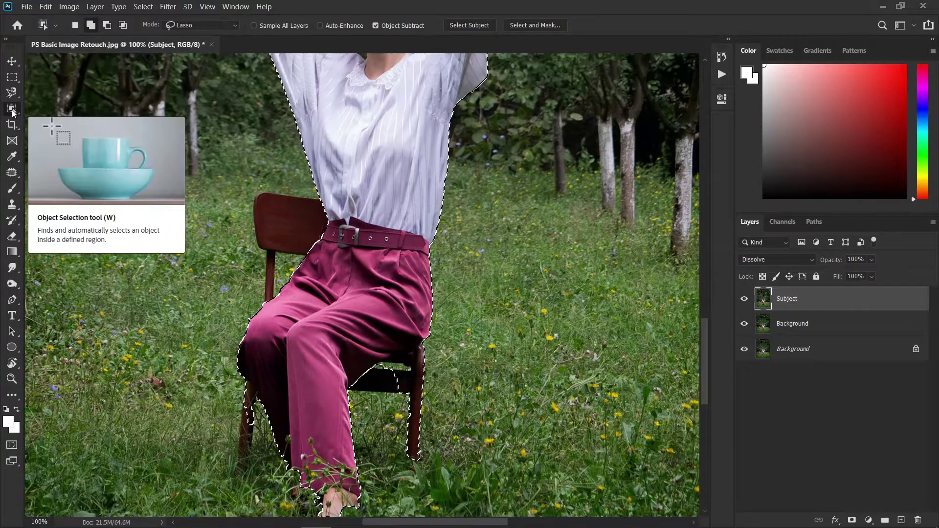
key("ctrl+d")
scroll(497, 183, "down", 3)
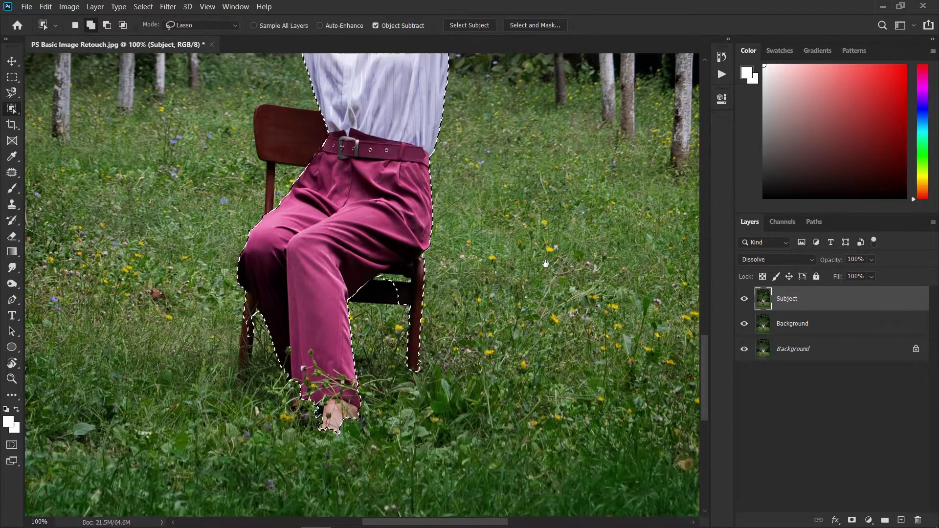
left_click_drag(495, 200, 493, 260)
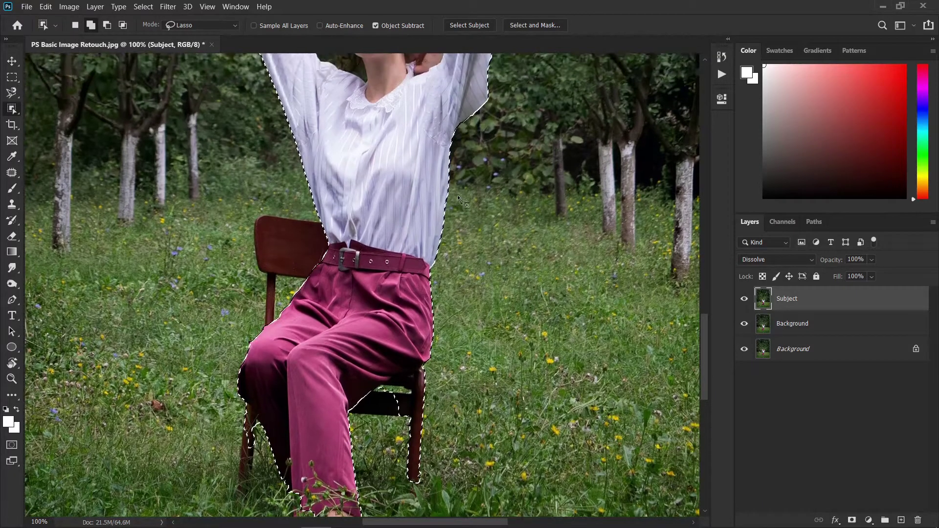
left_click_drag(451, 169, 459, 257)
key("ctrl+d")
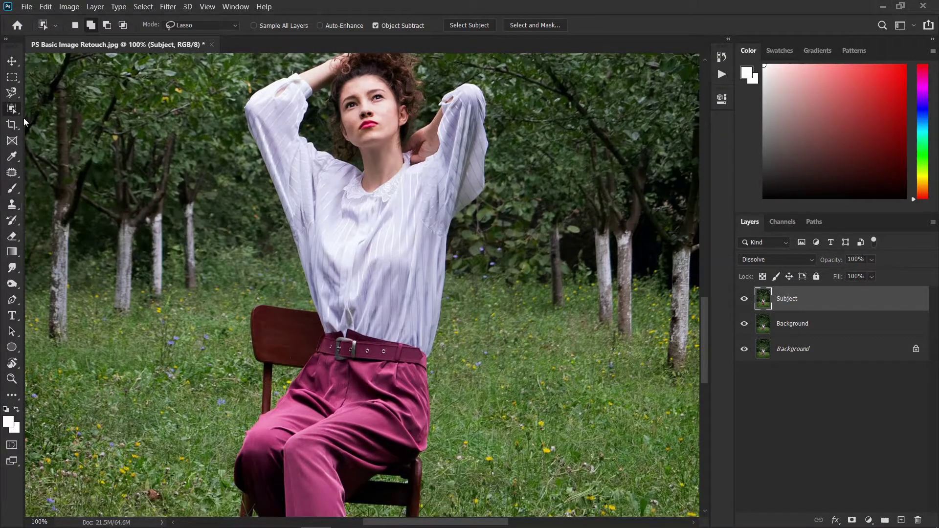
Use the Quick Selection tool to select the woman's blouse and trousers, and add the chair back to the selection.
right_click(14, 109)
left_click(56, 121)
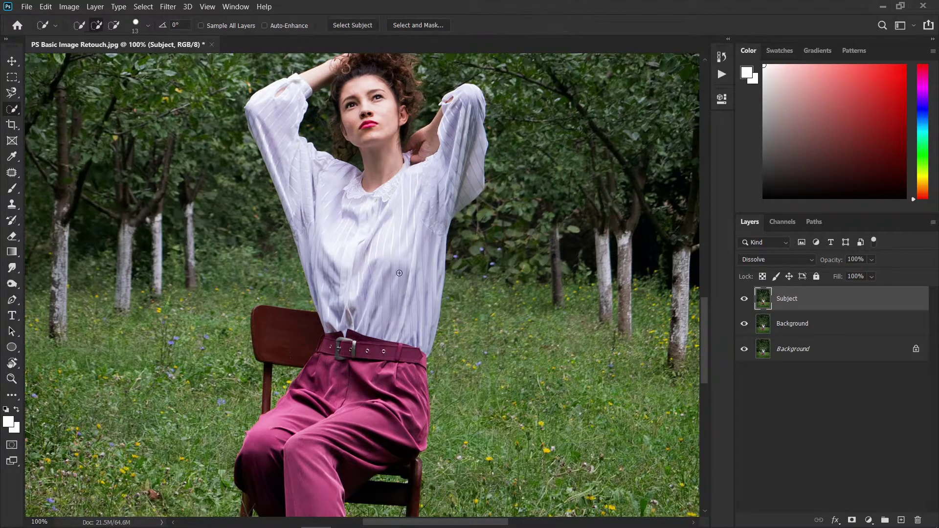
mouse_move(399, 273)
left_mouse_down()
mouse_move(420, 271)
mouse_move(392, 256)
left_mouse_up()
mouse_move(320, 194)
left_mouse_down()
mouse_move(360, 265)
mouse_move(388, 249)
mouse_move(388, 232)
mouse_move(370, 325)
left_mouse_up()
left_click_drag(354, 376, 341, 391)
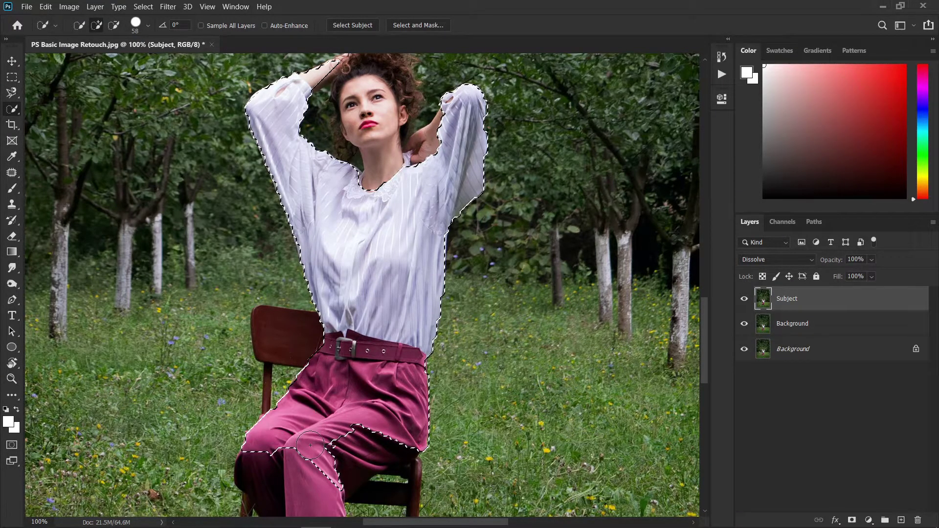
scroll(310, 445, "down", 4)
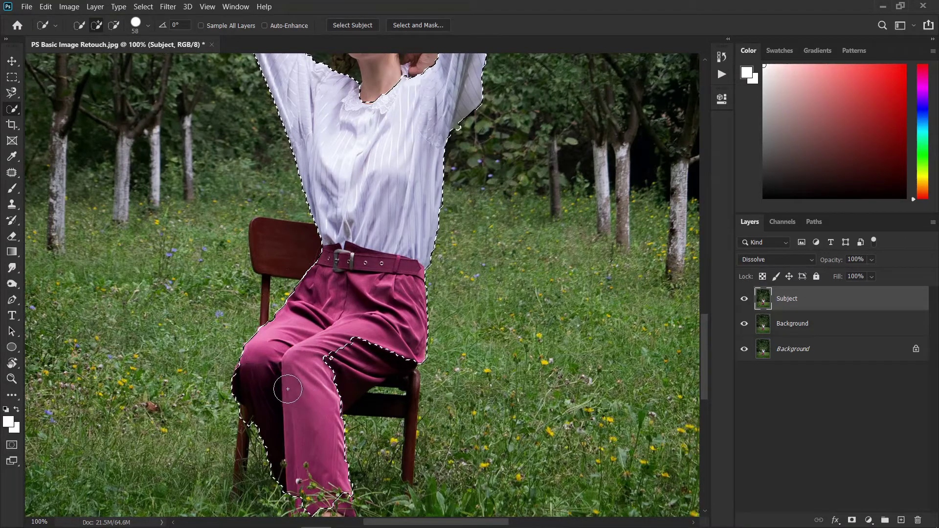
mouse_move(273, 262)
left_mouse_down()
mouse_move(287, 257)
mouse_move(272, 247)
left_mouse_up()
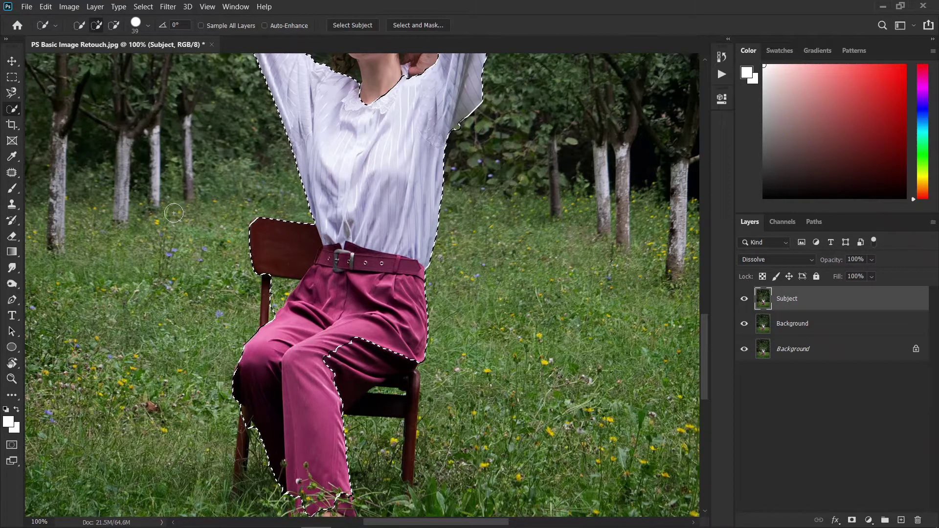
Enlarge the Quick Selection brush to 132 px and temporarily switch it to subtracting from the selection.
mouse_move(174, 212)
left_mouse_down()
mouse_move(270, 230)
mouse_move(188, 230)
left_mouse_up()
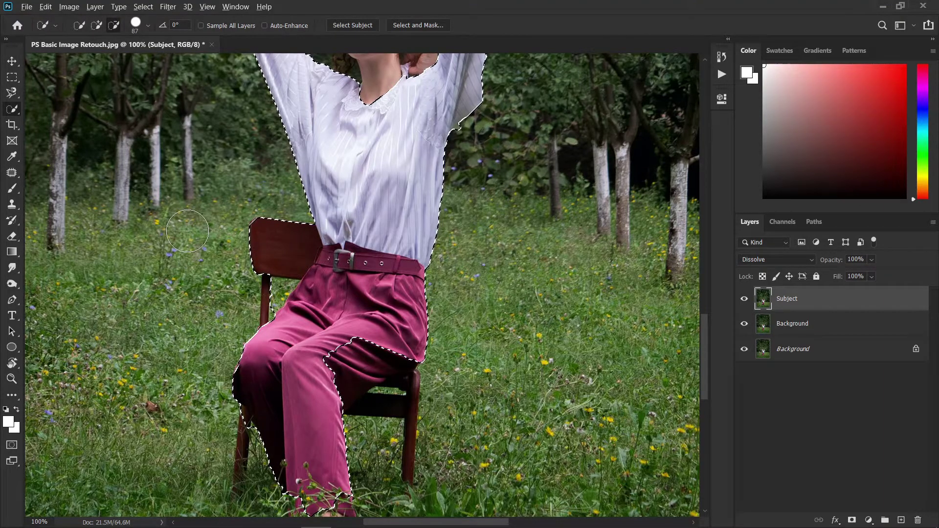
mouse_move(186, 231)
left_mouse_down()
mouse_move(218, 230)
mouse_move(178, 228)
mouse_move(202, 235)
left_mouse_up()
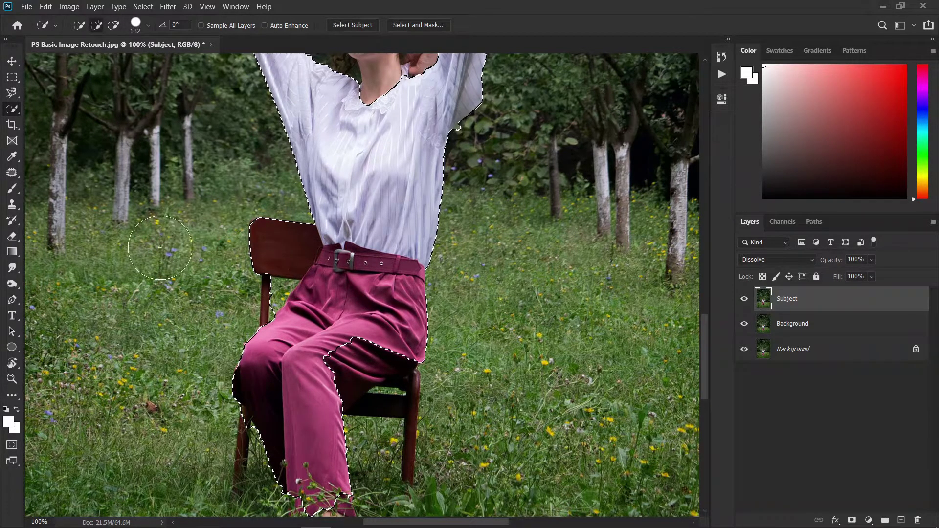
key("alt")
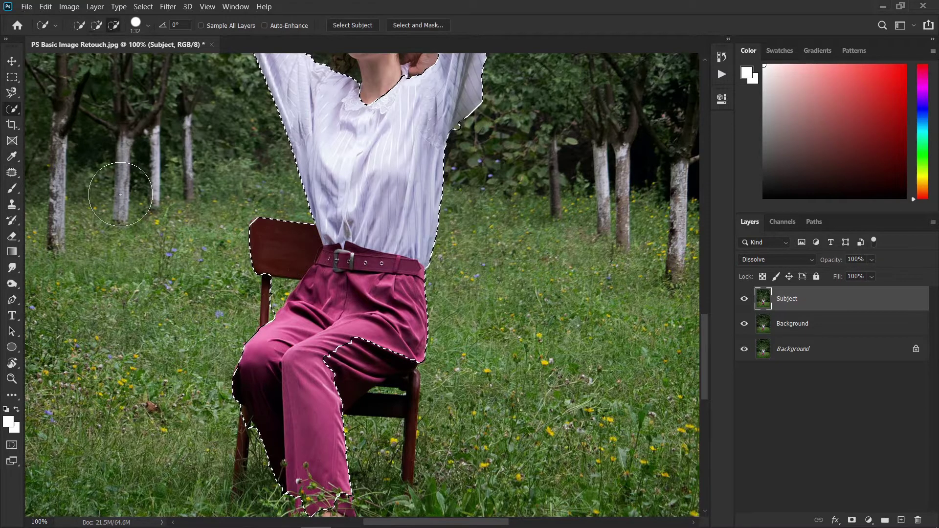
Switch to the Brush tool and resize the brush to 405 px with 100% hardness.
key("b")
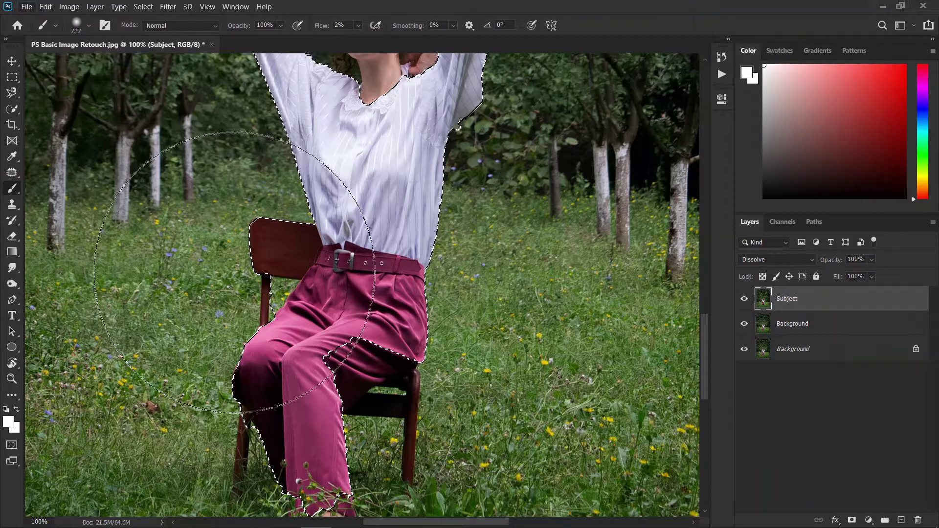
mouse_move(234, 272)
left_mouse_down()
mouse_move(171, 260)
mouse_move(204, 263)
mouse_move(205, 218)
mouse_move(197, 416)
mouse_move(191, 127)
mouse_move(186, 356)
mouse_move(189, 145)
mouse_move(175, 355)
mouse_move(164, 79)
mouse_move(157, 329)
mouse_move(87, 379)
mouse_move(105, 362)
left_mouse_up()
right_click(160, 277)
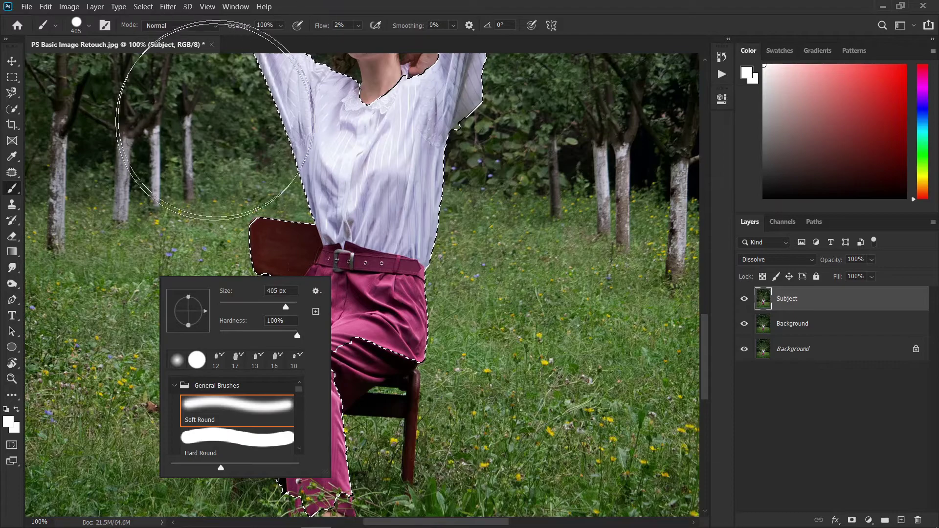
Use the Move tool to pick the Subject layer from the list of layers beneath the image.
left_click(12, 59)
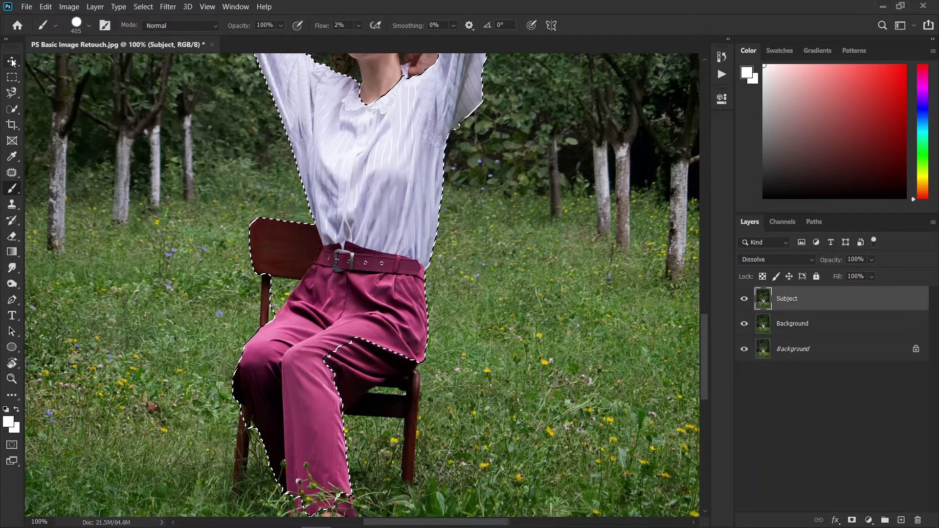
left_click_drag(231, 338, 217, 256)
right_click(220, 229)
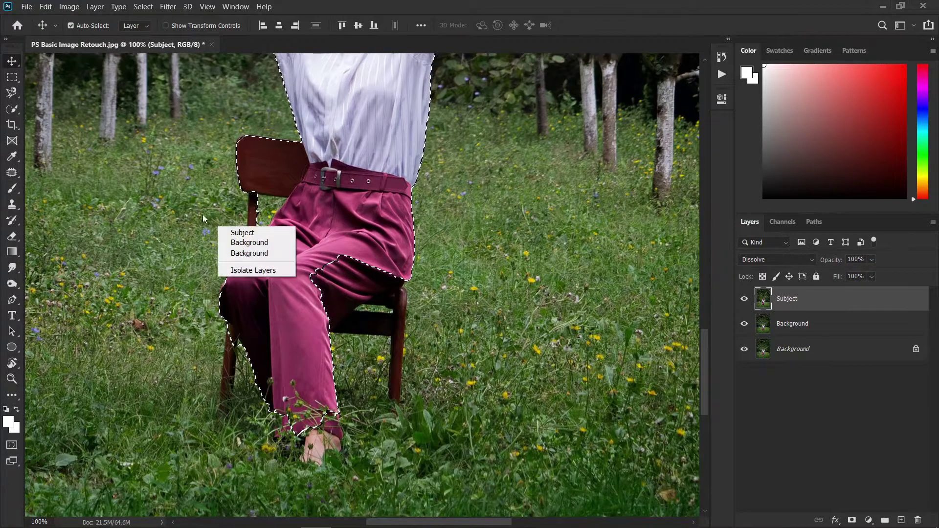
left_click(234, 231)
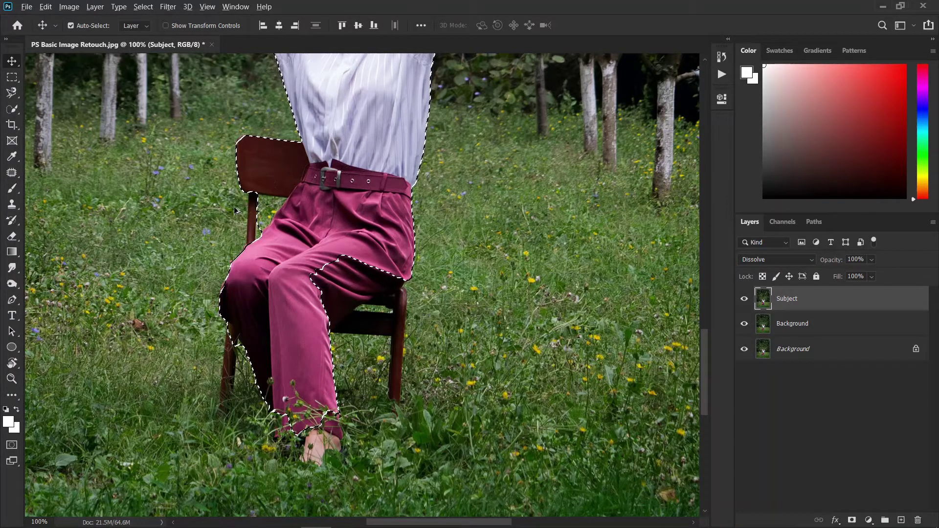
Return to the Brush tool and resize the brush to 81 px with a softer edge.
key("b")
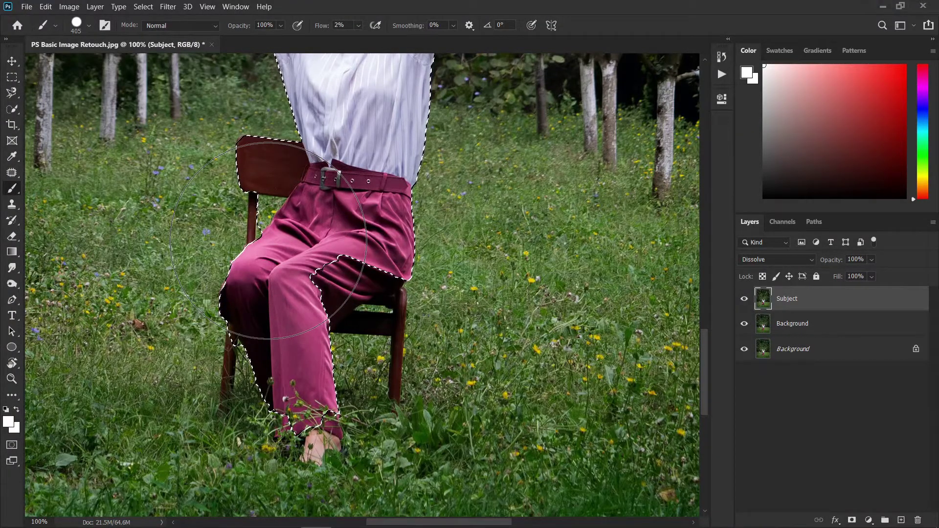
mouse_move(290, 249)
left_mouse_down()
mouse_move(314, 250)
mouse_move(303, 251)
left_mouse_up()
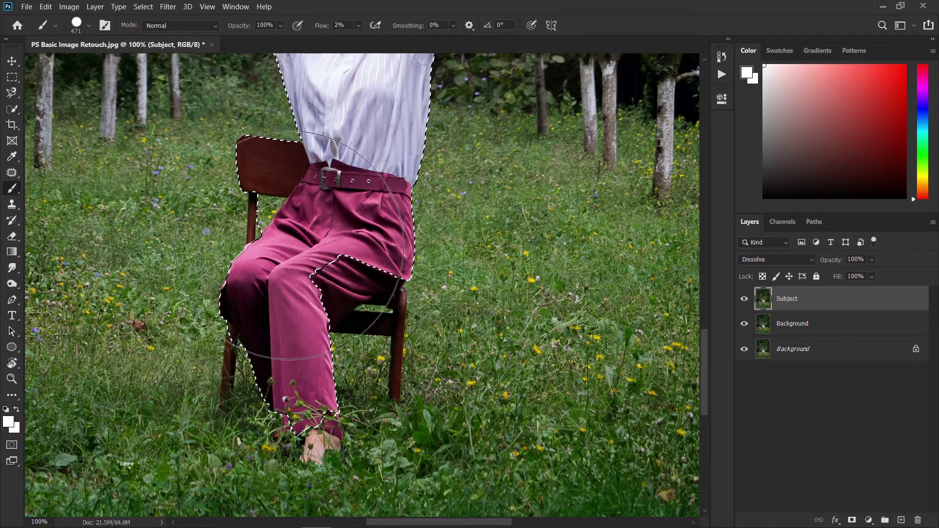
right_click(291, 245)
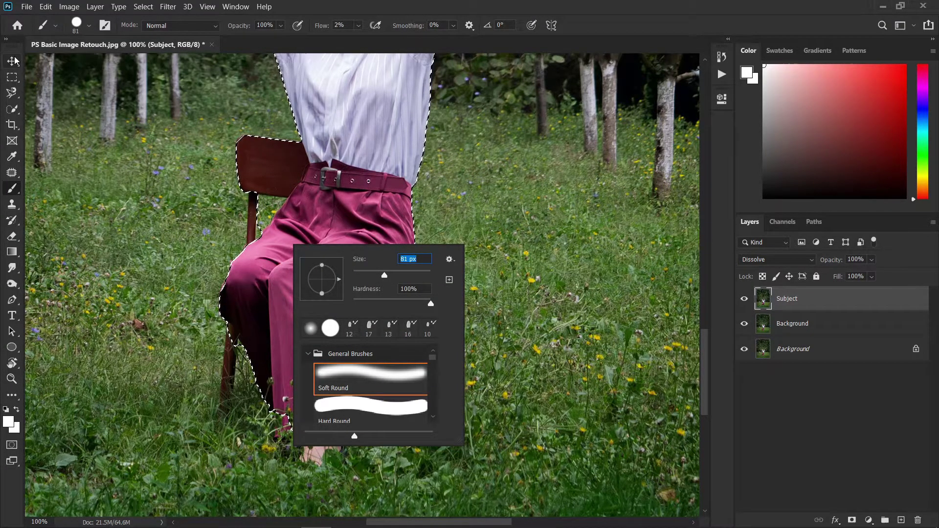
key("Return")
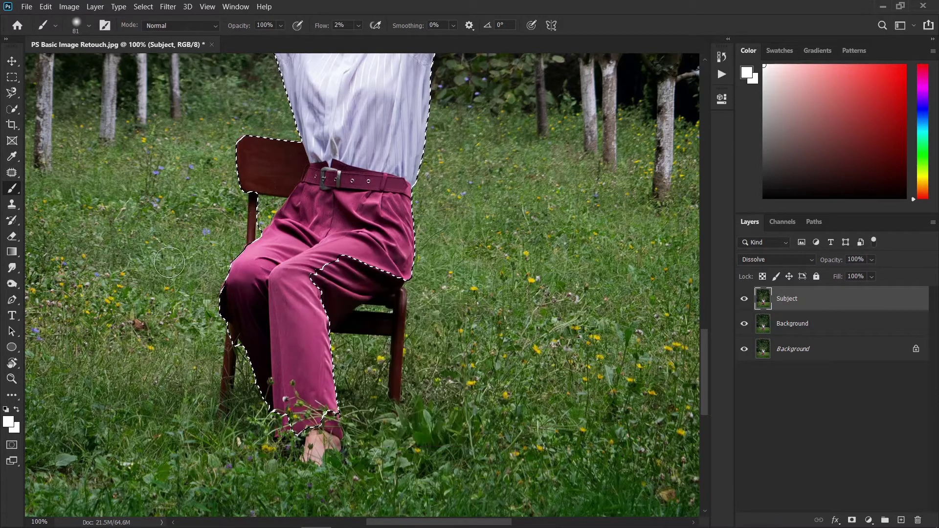
Switch back to the Quick Selection tool with the woman's trousers in close view.
key("ctrl+plus")
left_click_drag(212, 229, 259, 251)
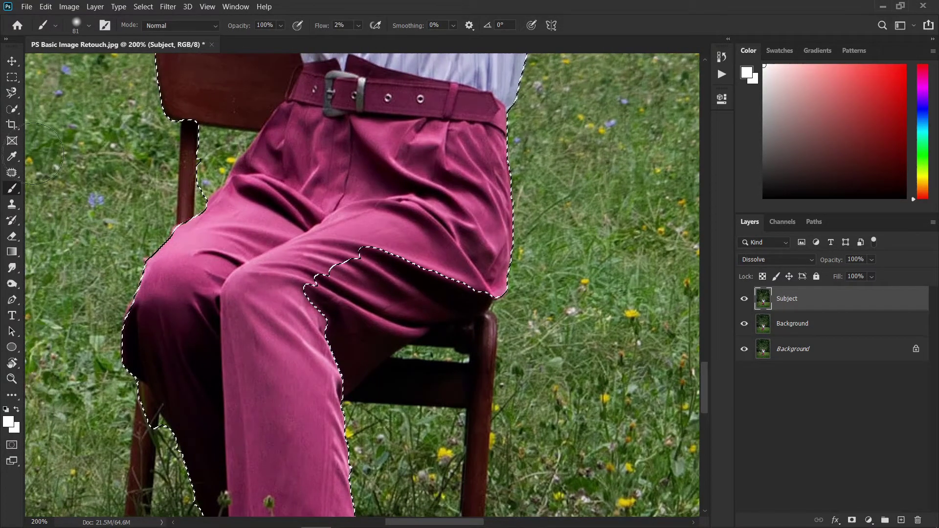
key("w")
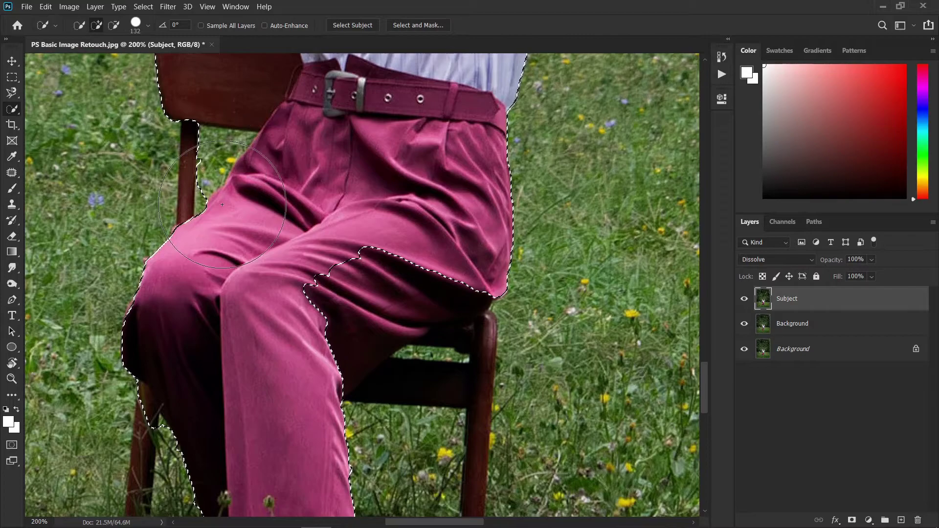
Deselect the current selection and use Select Subject to select the woman and her chair automatically.
key("ctrl+minus")
key("ctrl+minus")
key("ctrl+minus")
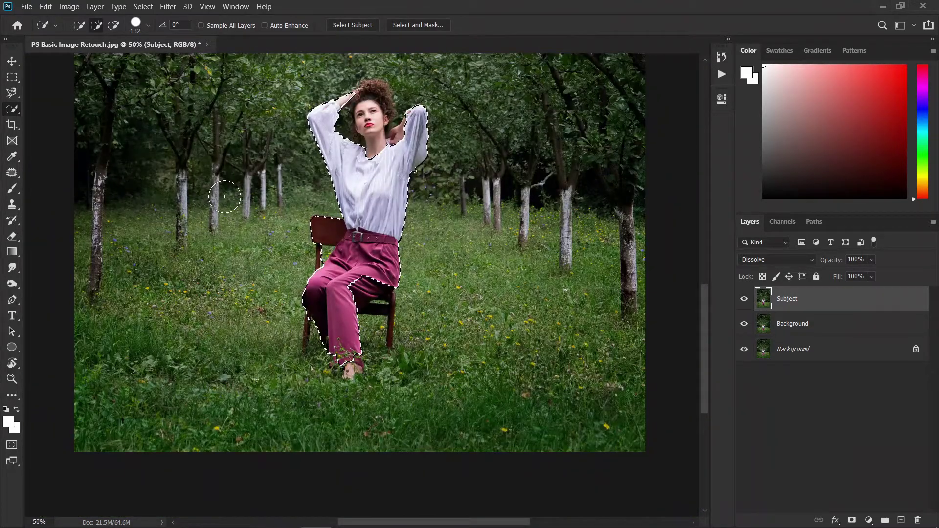
key("ctrl+minus")
key("ctrl+d")
key("ctrl+plus")
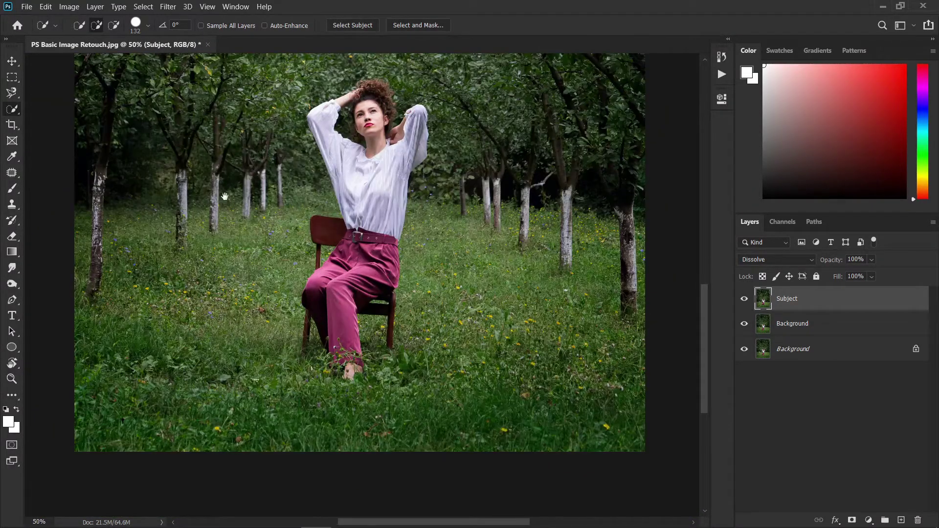
scroll(111, 193, "up", 5)
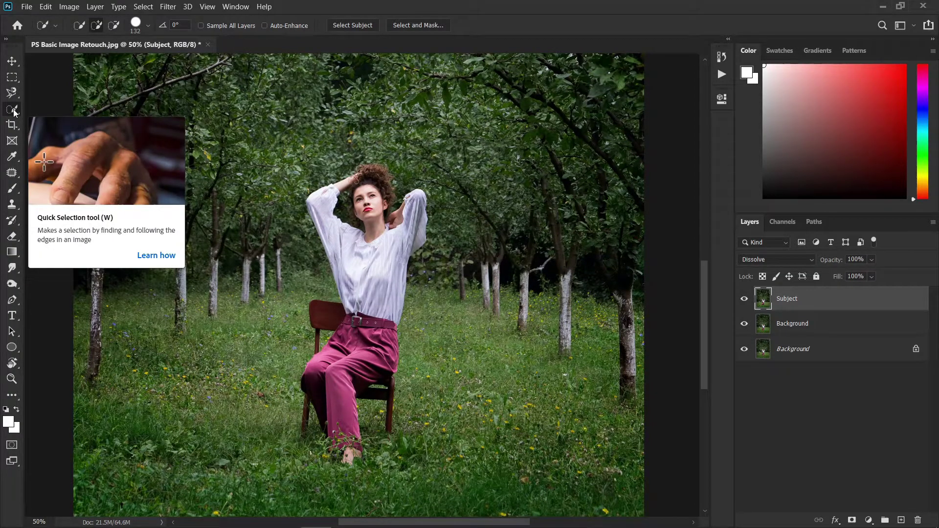
left_click(358, 26)
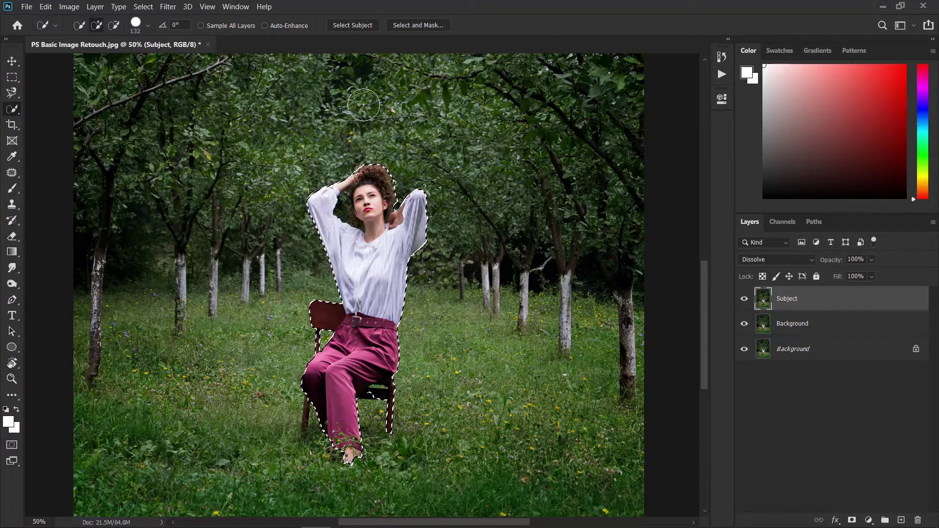
Inspect the edges of the automatic selection around the blouse, trousers, feet and chair legs.
key("ctrl+plus")
key("ctrl+plus")
key("ctrl+plus")
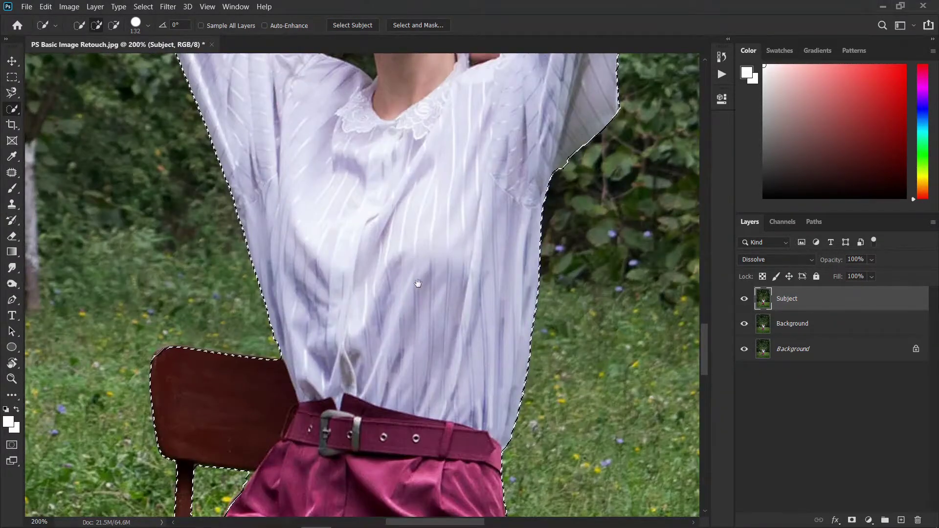
left_click_drag(462, 489, 422, 241)
left_click_drag(419, 352, 427, 226)
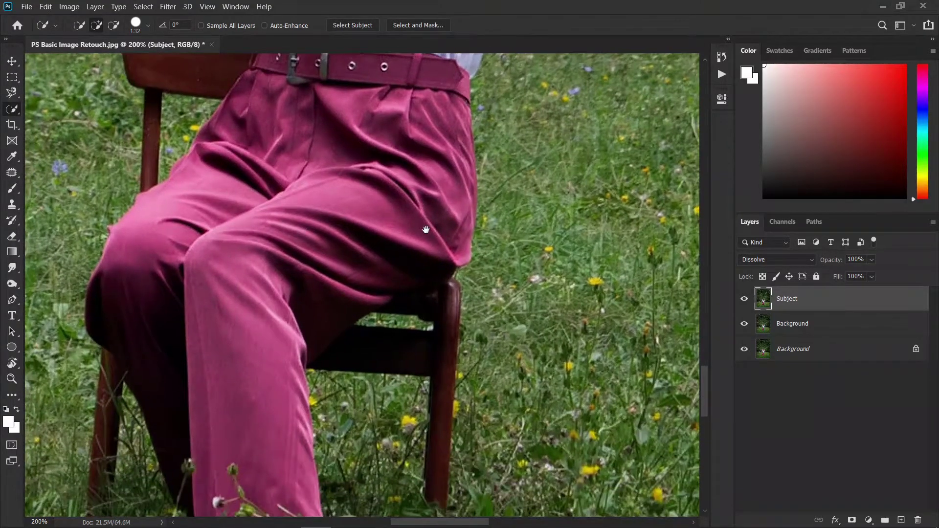
left_click_drag(404, 305, 424, 162)
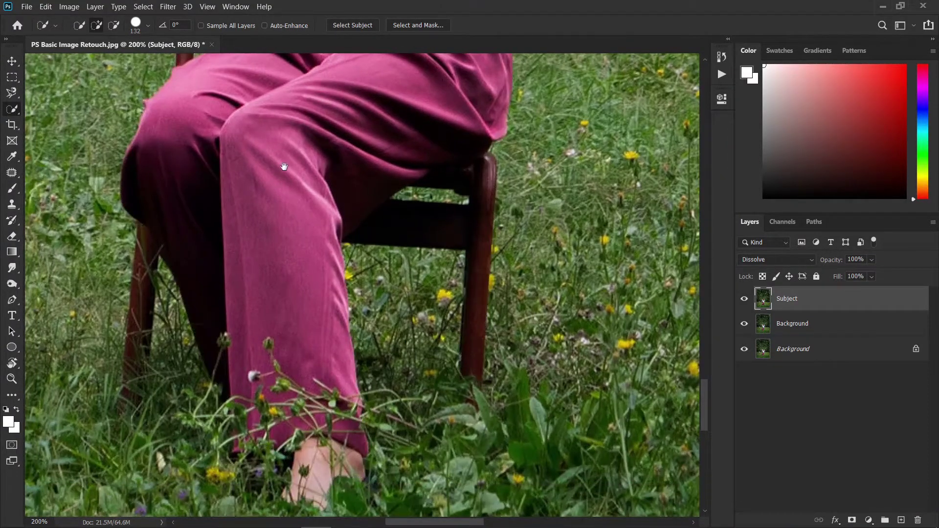
mouse_move(308, 251)
left_mouse_down()
mouse_move(325, 175)
mouse_move(321, 241)
left_mouse_up()
scroll(322, 241, "down", 4)
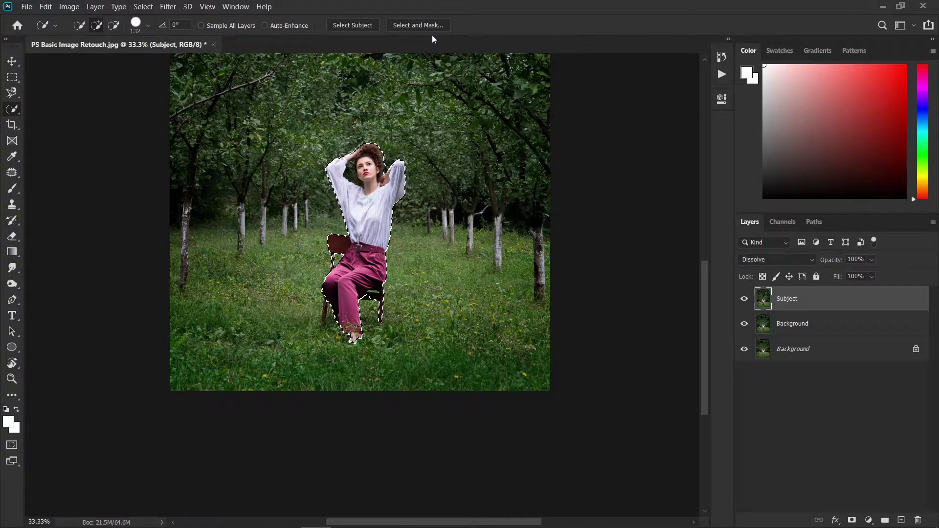
key("ctrl+plus")
key("ctrl+plus")
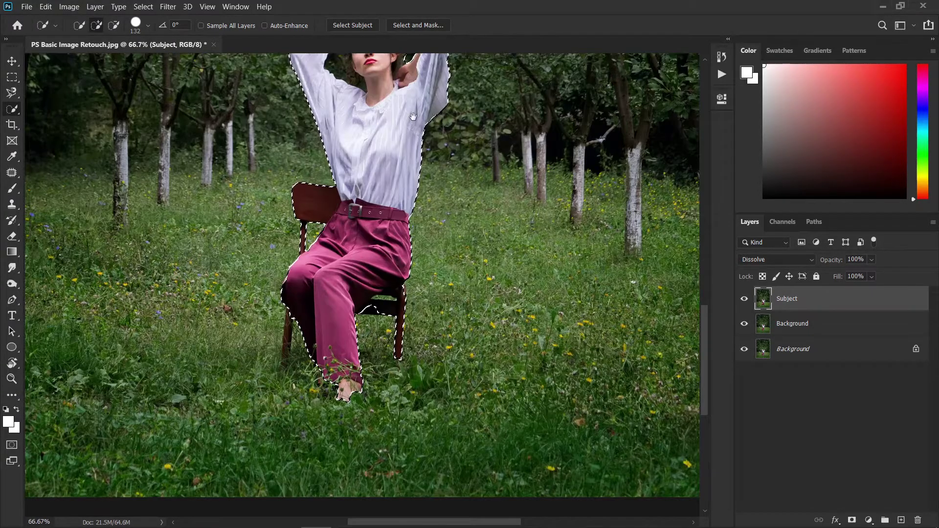
key("ctrl+plus")
scroll(414, 195, "down", 10)
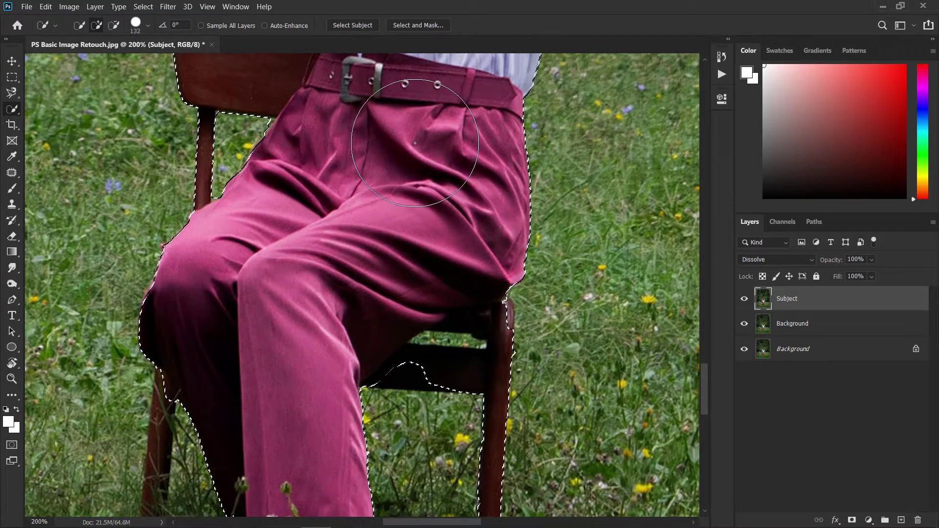
Open the selection in Select and Mask and change the view mode to Onion Skin.
left_click(425, 26)
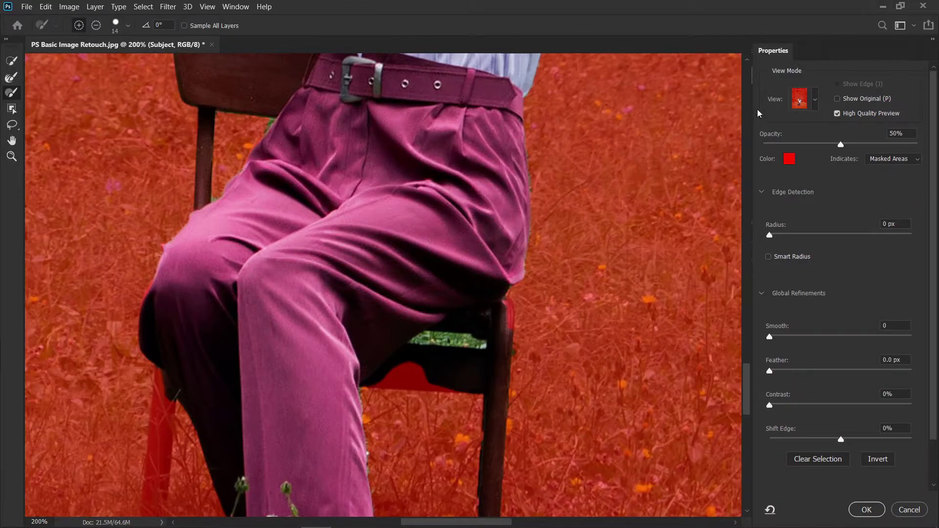
left_click(813, 102)
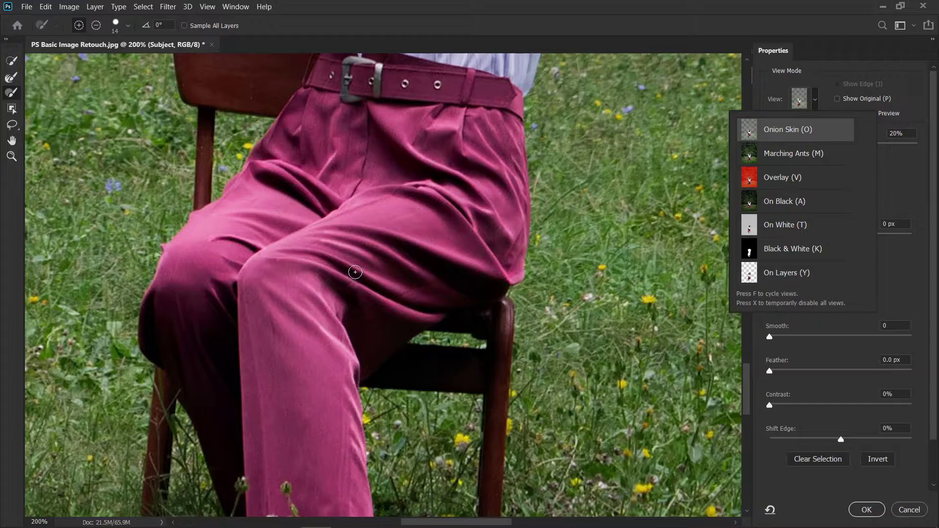
left_click(403, 1)
key("ctrl+minus")
key("ctrl+minus")
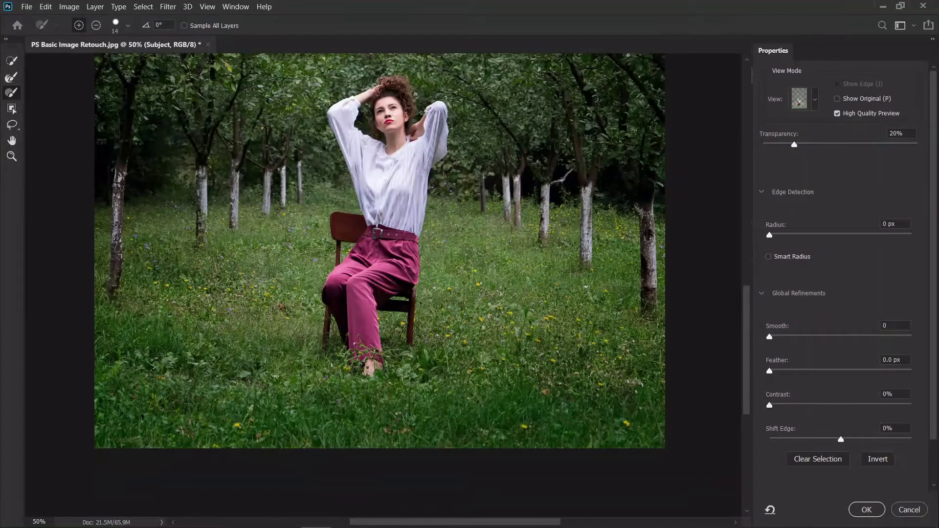
key("ctrl+minus")
key("ctrl+minus")
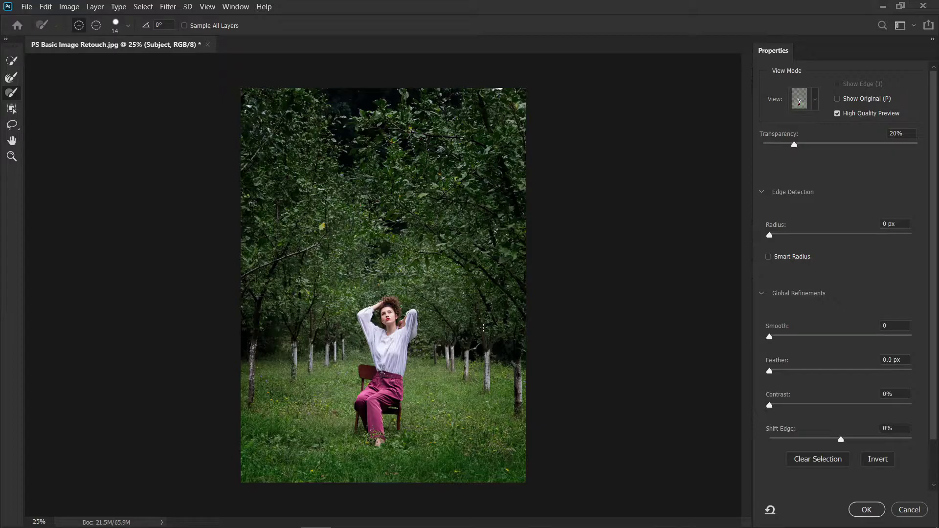
Examine the woman, the chair and the surrounding orchard up close and as a whole in Onion Skin view.
key("ctrl+plus")
key("ctrl+plus")
key("ctrl+plus")
key("ctrl+plus")
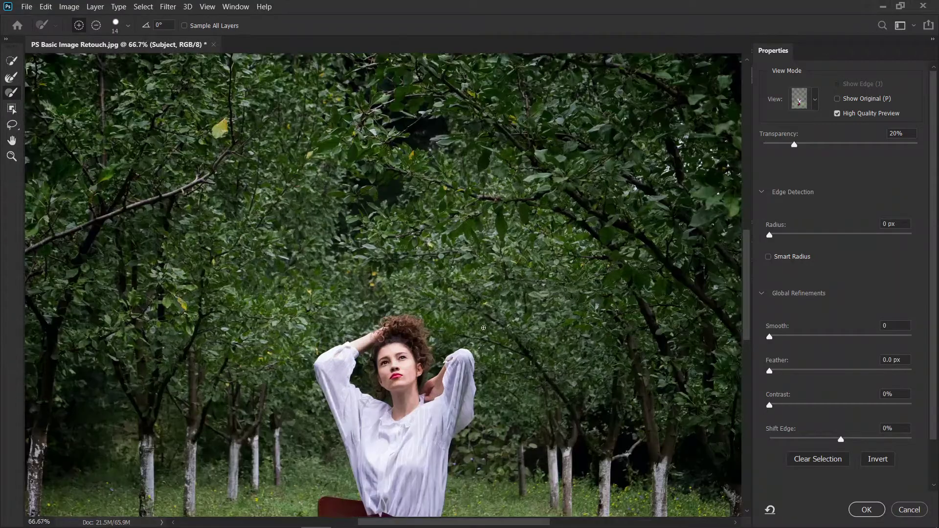
key("ctrl+minus")
key("ctrl+minus")
key("ctrl+minus")
key("ctrl+minus")
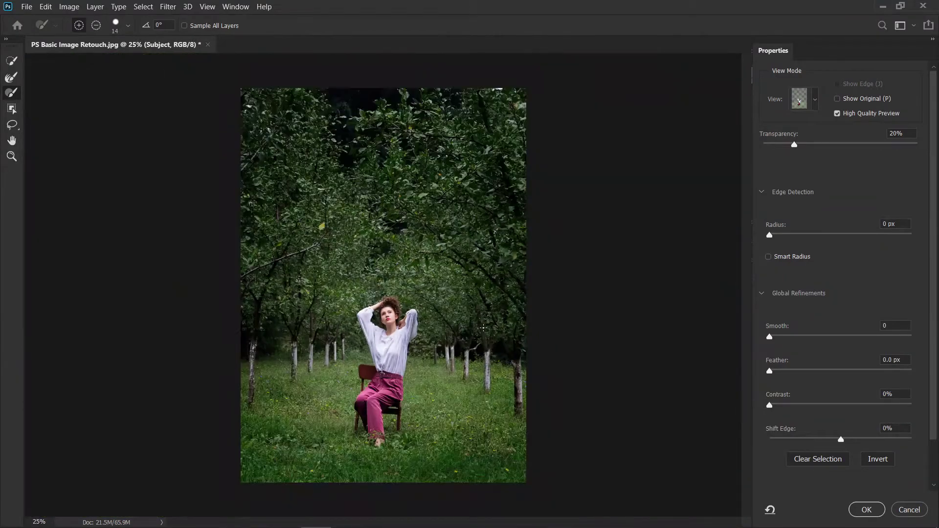
key("ctrl+plus")
key("ctrl+plus")
key("ctrl+plus")
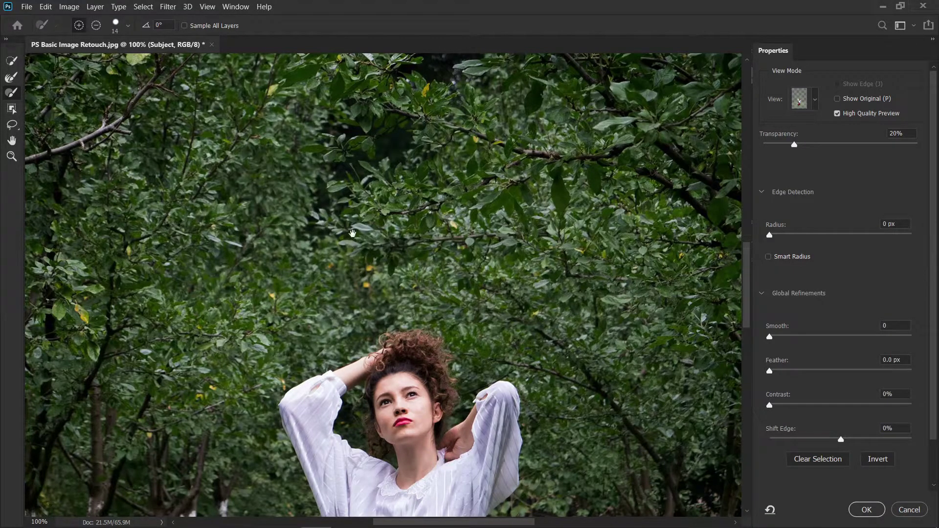
scroll(347, 361, "down", 10)
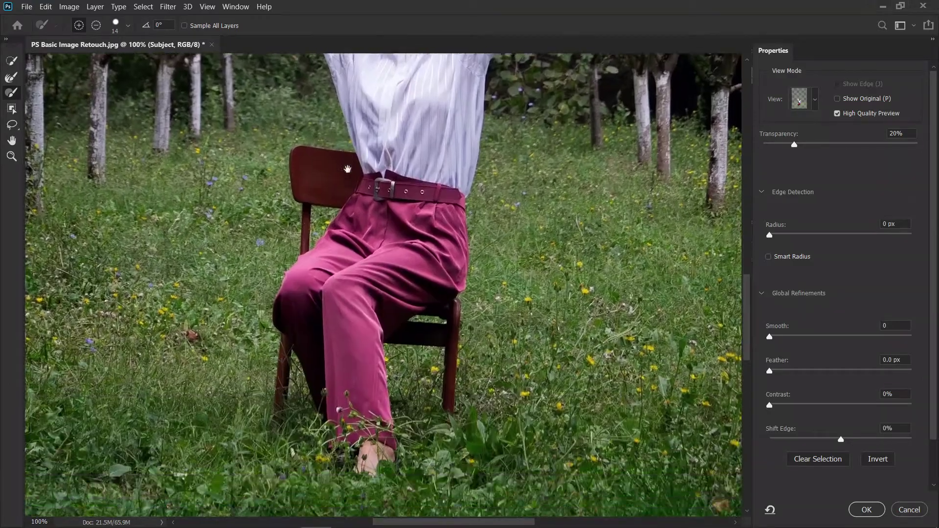
scroll(399, 319, "up", 8)
scroll(399, 318, "right", 4)
scroll(399, 318, "up", 10)
scroll(399, 319, "down", 15)
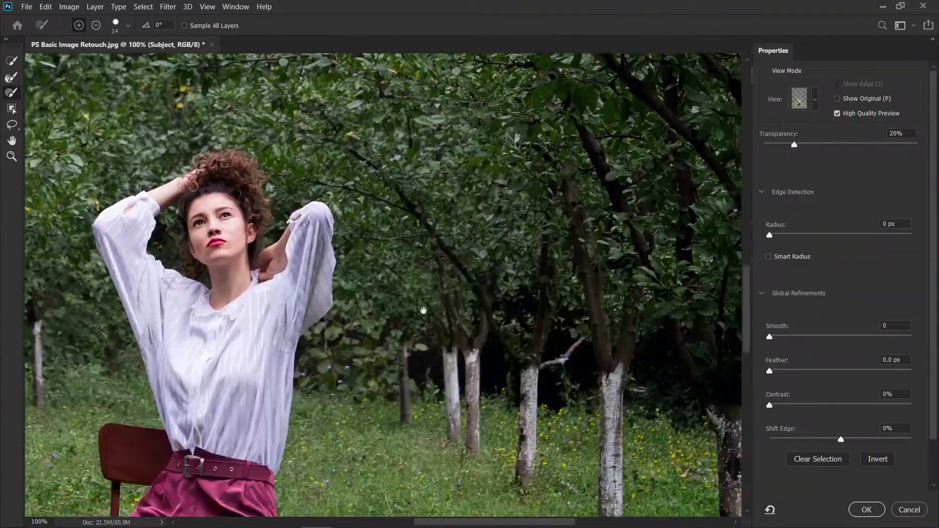
scroll(559, 353, "left", 5)
scroll(559, 353, "down", 5)
scroll(559, 353, "left", 4)
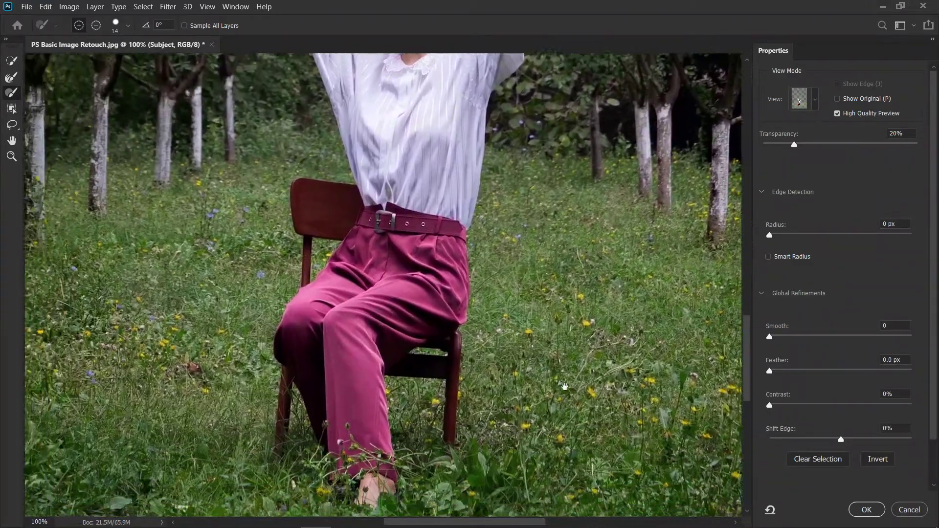
key("ctrl+minus")
key("ctrl+minus")
key("ctrl+minus")
key("ctrl+minus")
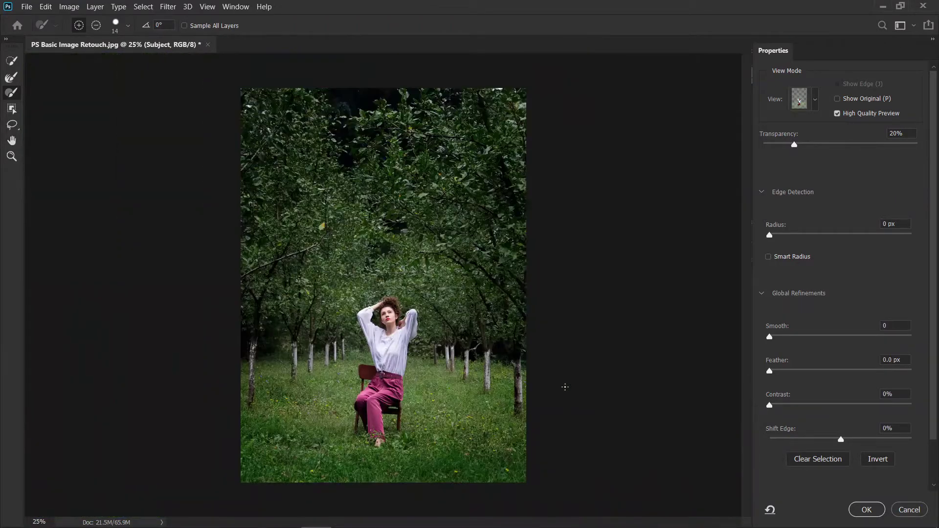
Change the view mode to Overlay and bring the woman's upper body into closer view.
left_click(815, 102)
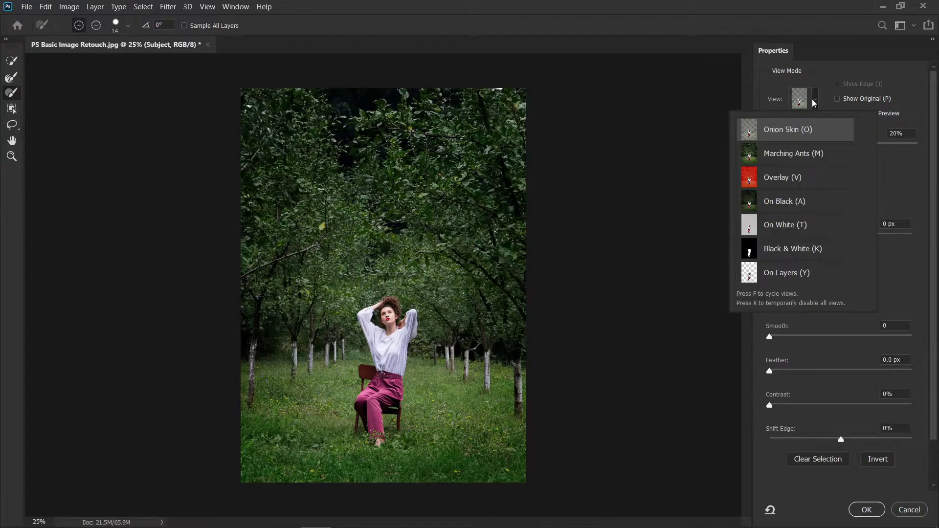
left_click(793, 179)
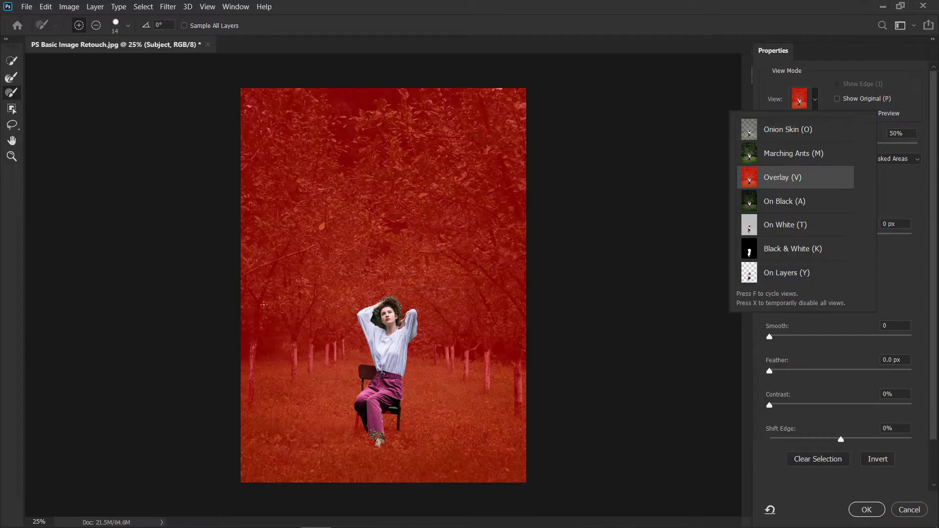
left_click(718, 5)
key("ctrl+plus")
key("ctrl+plus")
key("ctrl+plus")
key("ctrl+plus")
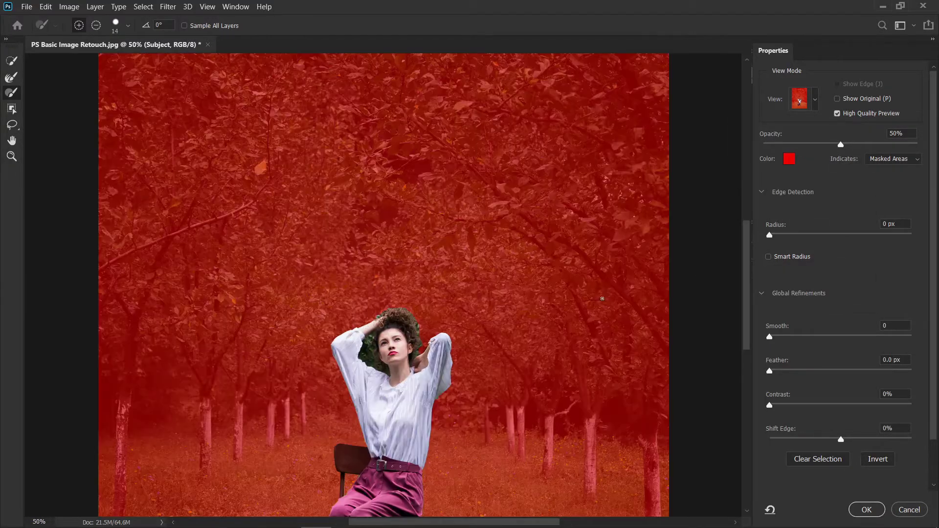
Brush the masked parts of the chair's seat rail and the upper outer edge of its rear leg into the selection.
mouse_move(186, 381)
left_mouse_down()
mouse_move(193, 249)
mouse_move(222, 234)
mouse_move(247, 142)
left_mouse_up()
key("ctrl+plus")
key("ctrl+plus")
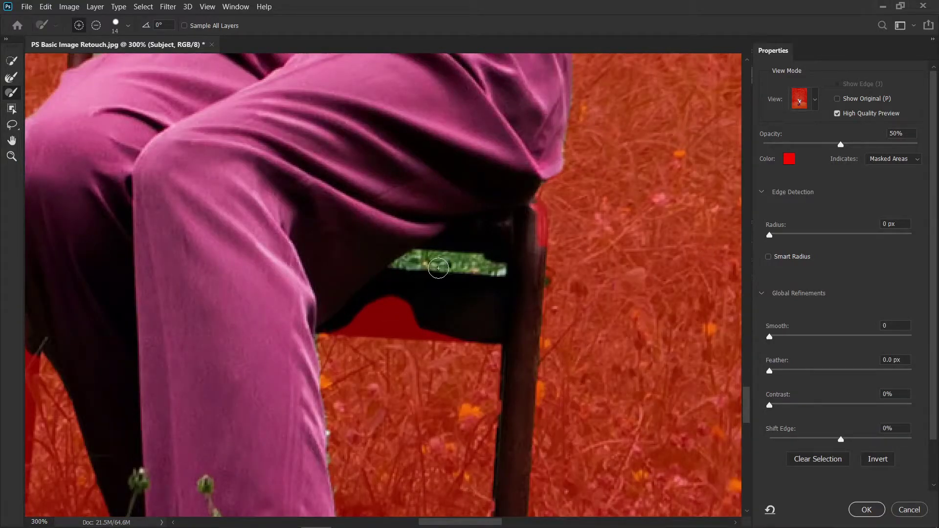
left_click_drag(451, 339, 481, 297)
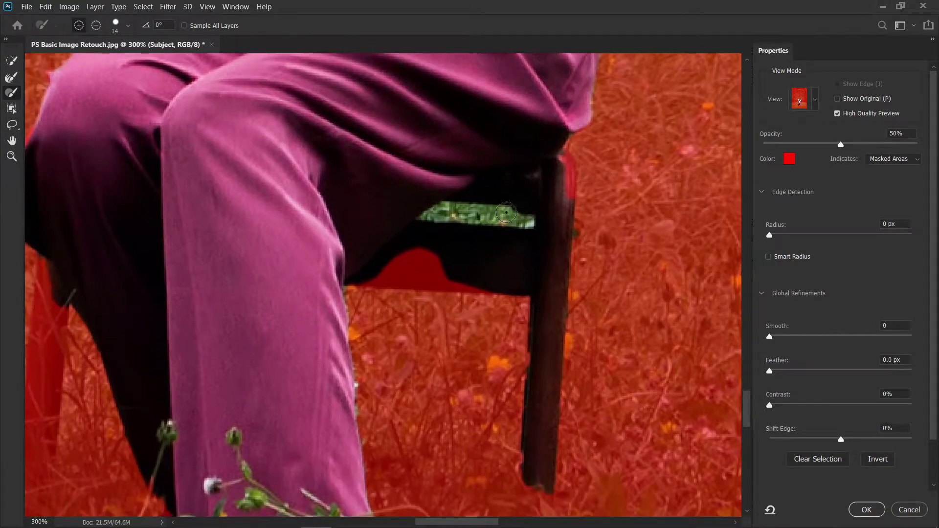
left_click_drag(227, 362, 330, 308)
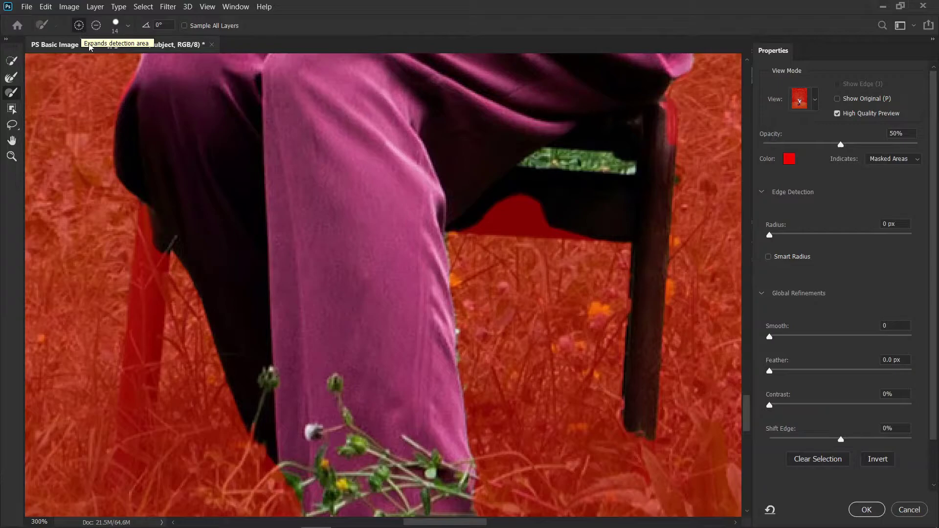
mouse_move(546, 207)
left_mouse_down()
mouse_move(590, 197)
mouse_move(583, 221)
mouse_move(480, 219)
mouse_move(561, 212)
mouse_move(481, 198)
mouse_move(542, 197)
mouse_move(440, 222)
mouse_move(622, 228)
mouse_move(651, 213)
mouse_move(616, 245)
left_mouse_up()
left_click_drag(628, 140, 628, 277)
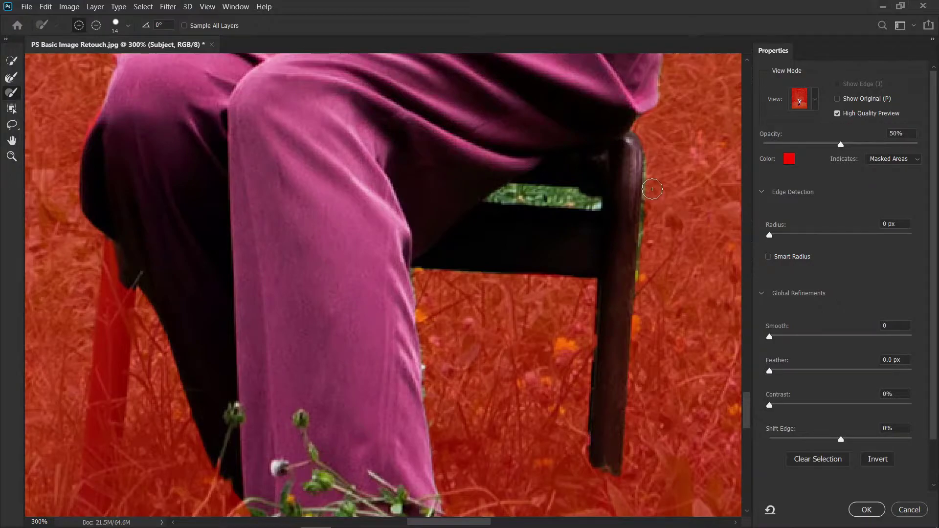
Subtract the background fringe along the outer edge of the rear chair leg from the selection.
left_click_drag(650, 214, 622, 207)
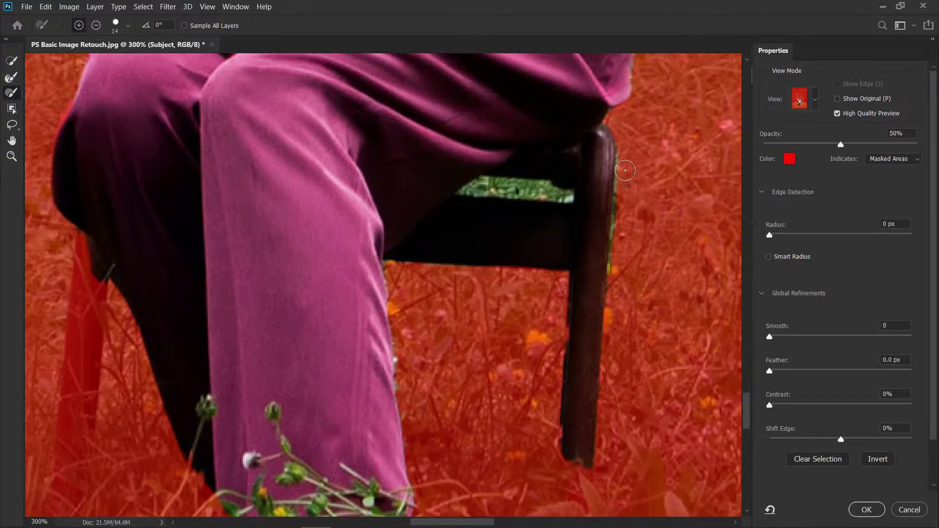
key("alt")
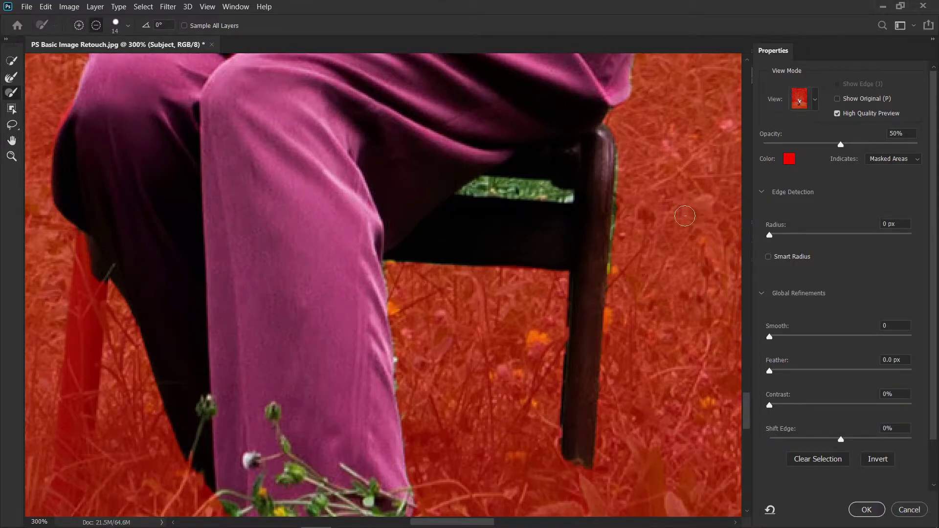
left_click_drag(627, 151, 621, 318)
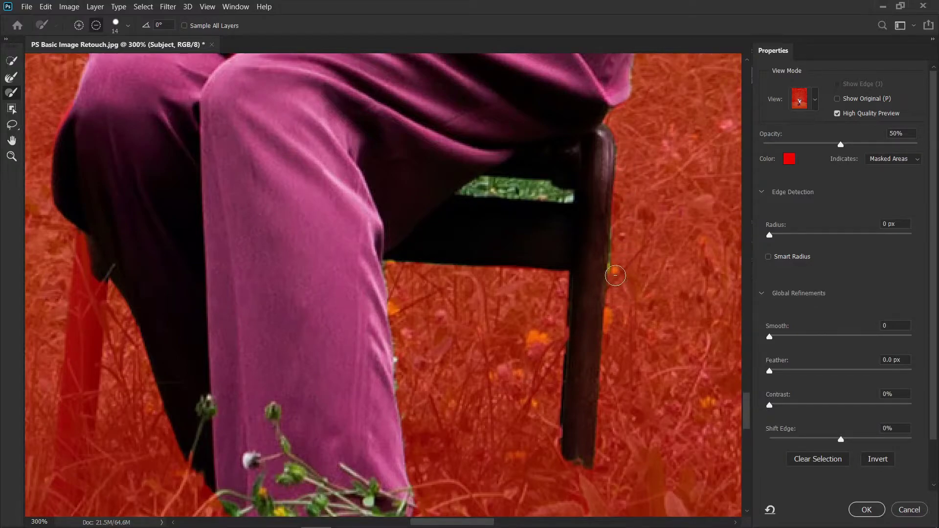
key("alt")
Add the masked front chair leg beside the dark trouser leg to the selection, brushing straight down to the grass.
mouse_move(601, 187)
left_mouse_down()
mouse_move(590, 353)
mouse_move(579, 378)
mouse_move(599, 315)
mouse_move(635, 328)
mouse_move(474, 338)
mouse_move(421, 274)
mouse_move(475, 257)
mouse_move(312, 156)
mouse_move(378, 115)
left_mouse_up()
key("space")
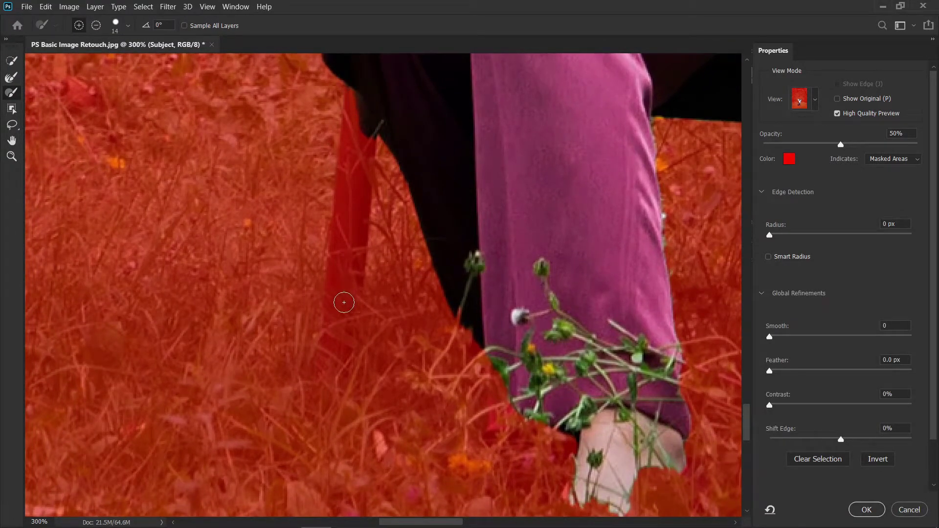
left_click(352, 95)
left_click(331, 310, "shift")
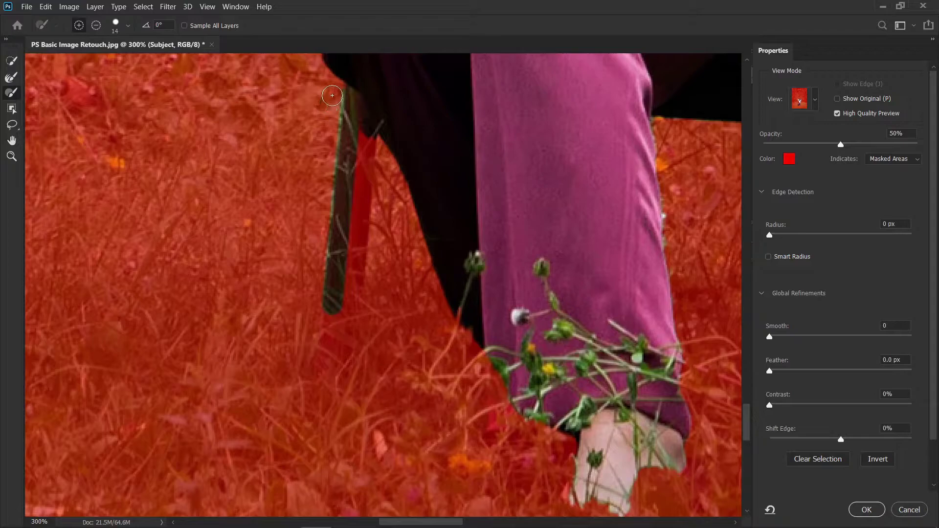
key("alt")
left_click_drag(364, 137, 346, 305)
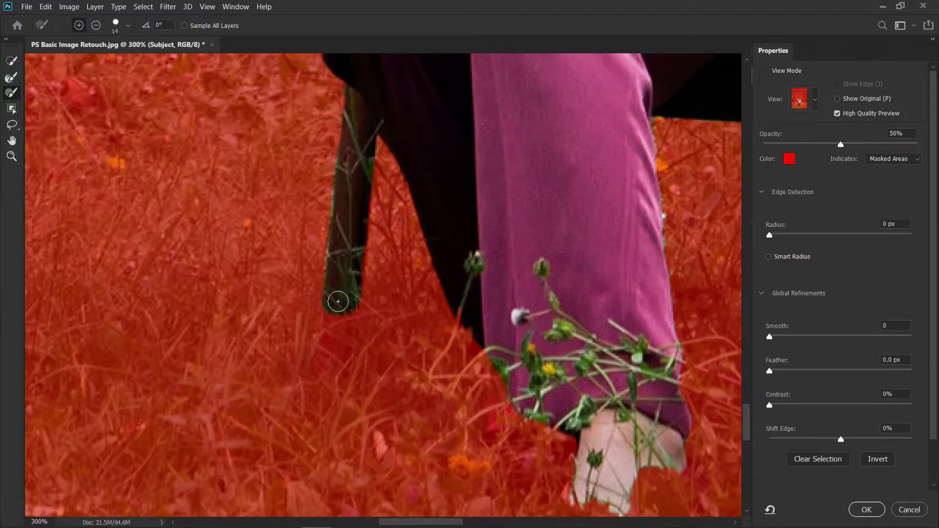
Subtract the green patch between the chair's backrest and the woman's hip with a 9 px brush.
left_click_drag(388, 168, 402, 218)
left_click_drag(542, 71, 434, 250)
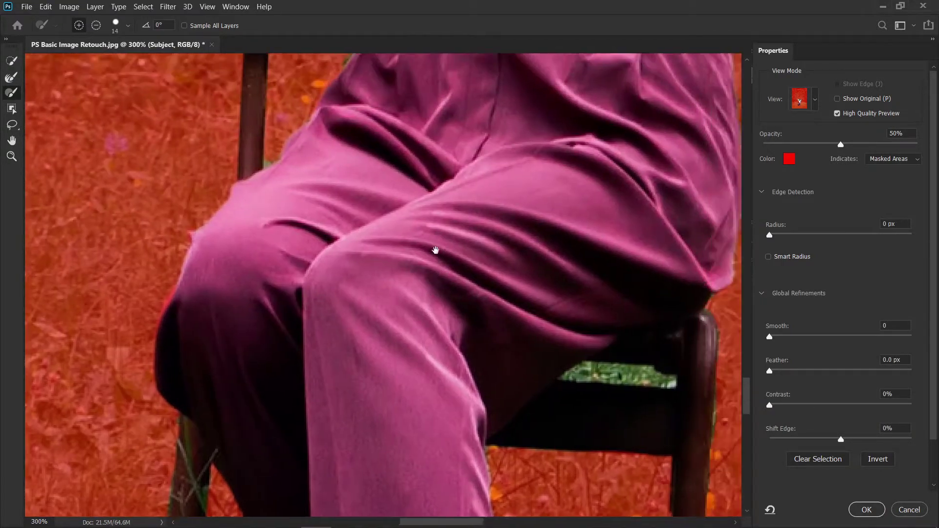
mouse_move(442, 185)
left_mouse_down()
mouse_move(395, 234)
mouse_move(413, 299)
left_mouse_up()
right_click(297, 165, "alt")
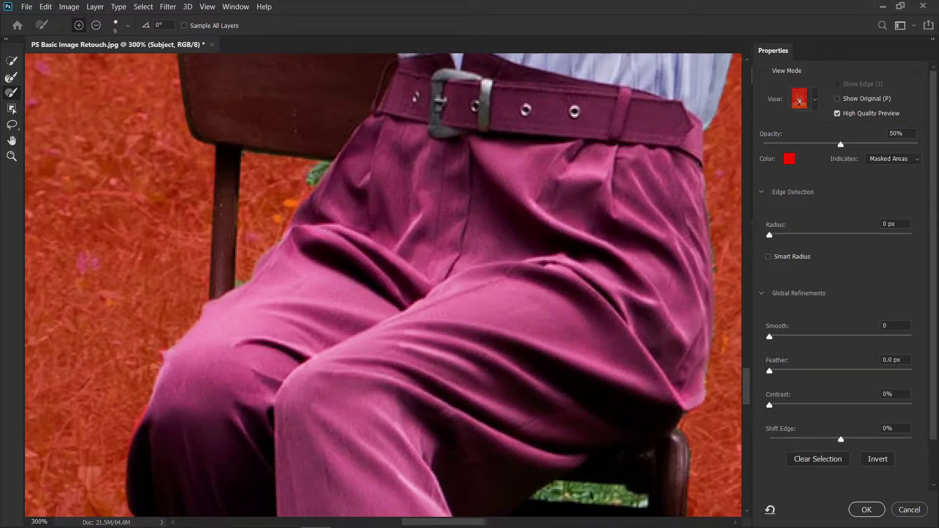
key("alt")
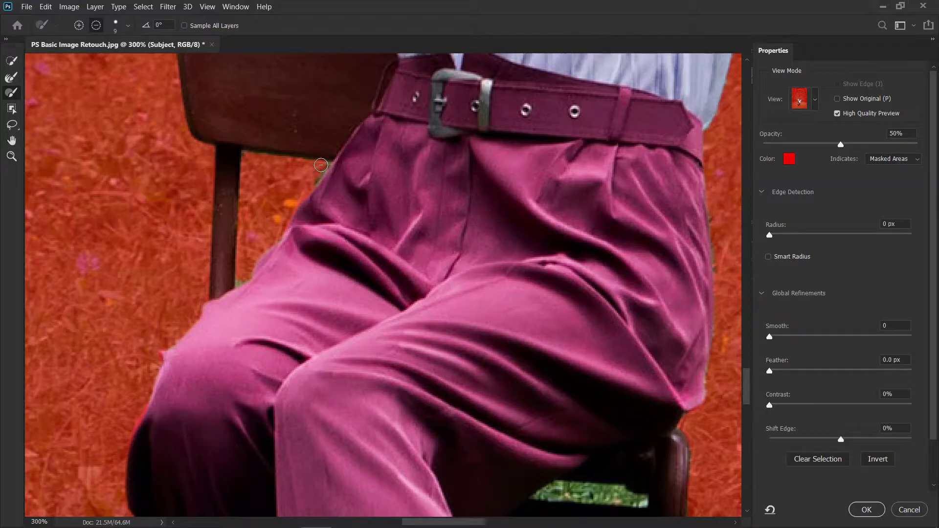
Add the upper edge of the chair's backrest to the selection with a 6 px brush.
right_click(255, 258, "alt")
scroll(306, 308, "up", 10)
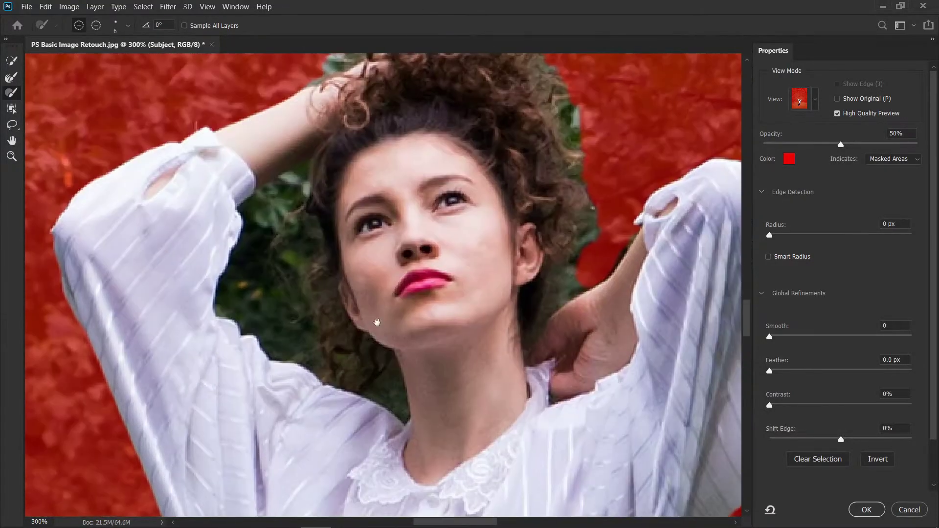
scroll(377, 322, "down", 10)
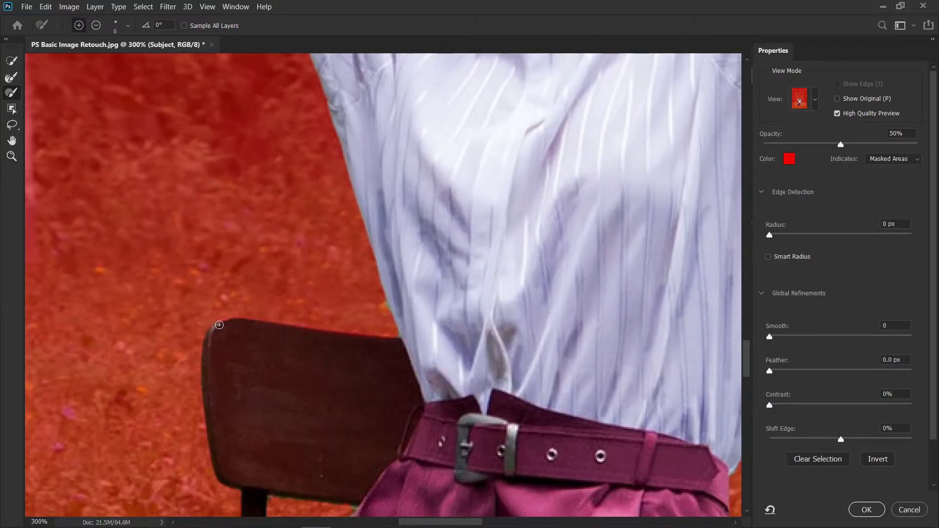
left_click_drag(219, 325, 314, 338)
Examine the selection edges around the woman's curly hair and raised arms up close.
scroll(314, 338, "up", 10)
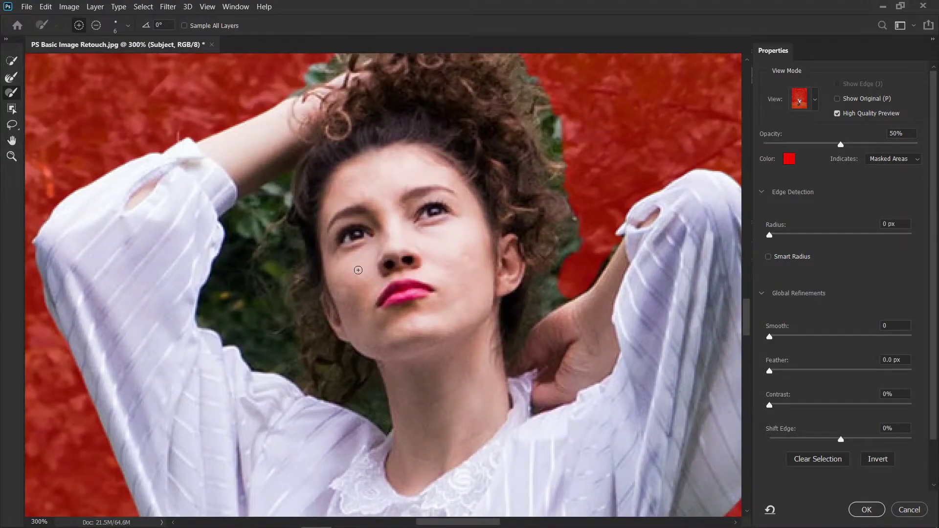
scroll(408, 217, "up", 3)
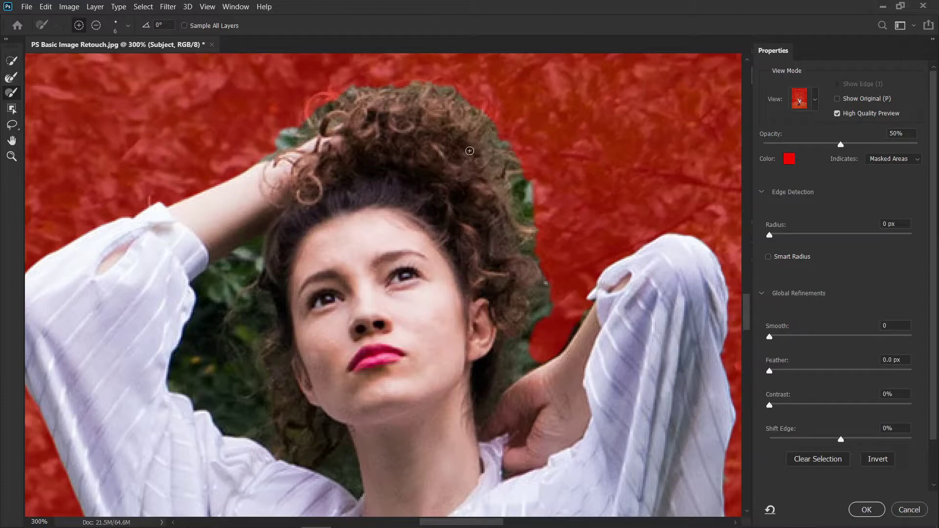
key("bracketright")
key("bracketright")
key("bracketright")
key("bracketright")
key("bracketright")
key("bracketright")
key("bracketright")
key("ctrl+plus")
key("ctrl+plus")
key("ctrl+plus")
key("ctrl+plus")
key("ctrl+minus")
key("ctrl+minus")
key("ctrl+minus")
key("ctrl+minus")
Refine the outer curls beside the visible ear with the Refine Edge Brush at 48 px.
left_click(15, 79)
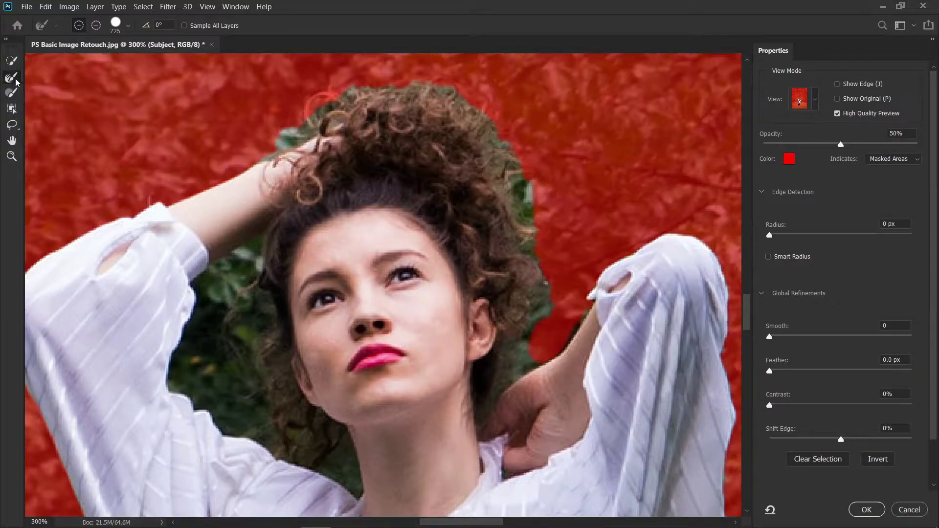
mouse_move(466, 240)
left_mouse_down()
mouse_move(495, 214)
mouse_move(527, 260)
mouse_move(544, 247)
left_mouse_up()
left_click_drag(518, 237, 505, 237)
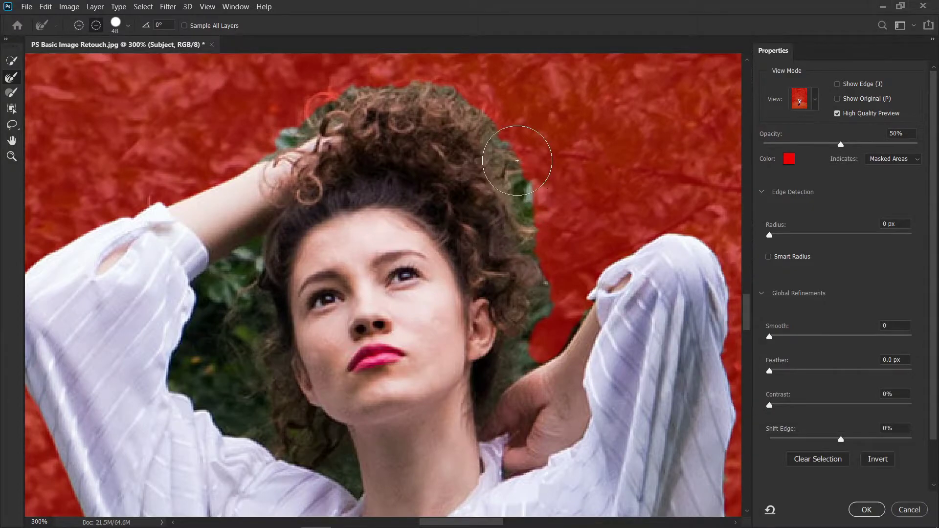
key("alt")
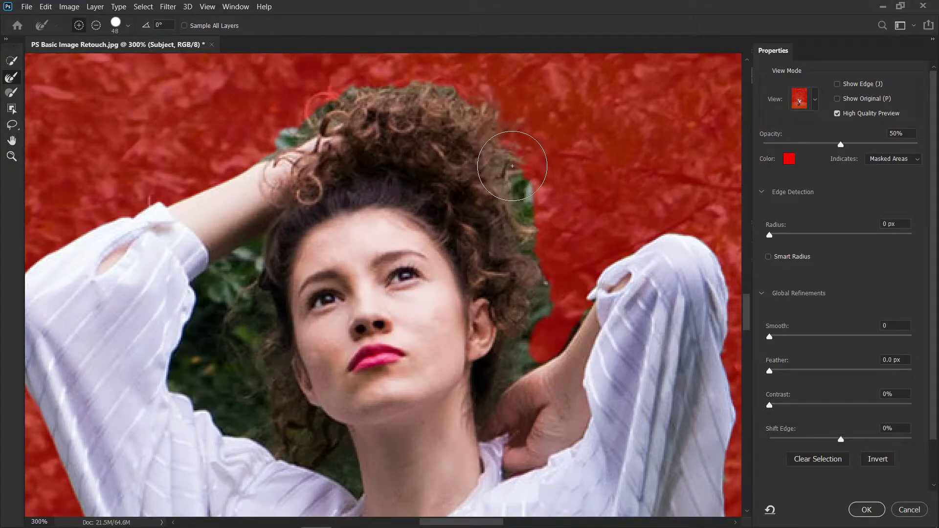
mouse_move(512, 166)
left_mouse_down()
mouse_move(532, 246)
mouse_move(556, 293)
left_mouse_up()
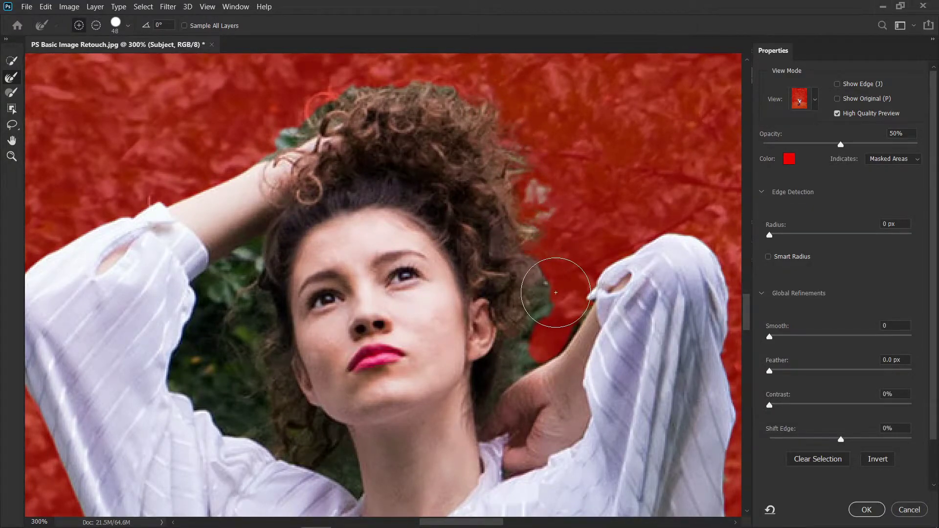
Refine the curls down to the hand and over the crown at 33 px, plus the opposite side down to the collar at 20 px.
right_click(555, 293, "alt")
mouse_move(535, 275)
left_mouse_down()
mouse_move(533, 318)
mouse_move(505, 375)
left_mouse_up()
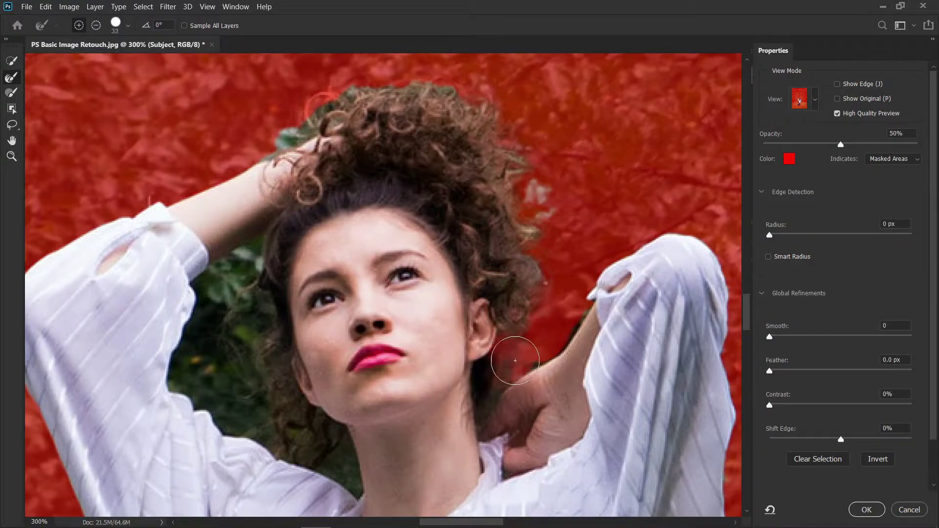
mouse_move(507, 170)
left_mouse_down()
mouse_move(454, 99)
mouse_move(408, 88)
mouse_move(357, 89)
mouse_move(257, 141)
left_mouse_up()
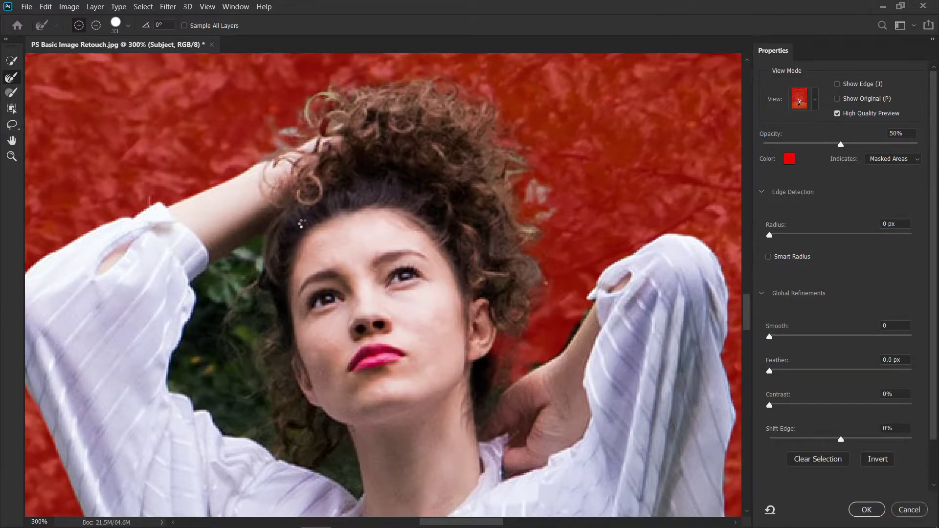
mouse_move(244, 264)
left_mouse_down()
mouse_move(258, 252)
mouse_move(249, 365)
mouse_move(256, 298)
mouse_move(273, 391)
mouse_move(337, 463)
left_mouse_up()
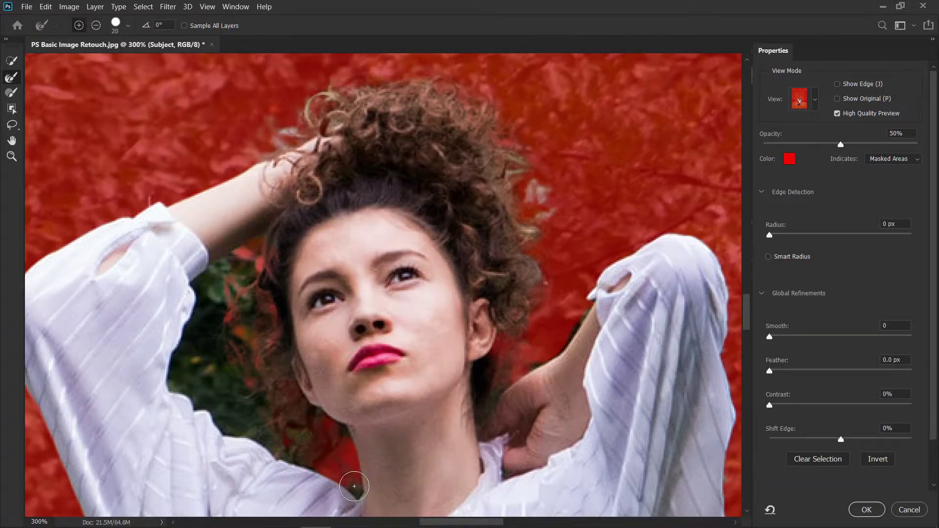
Subtract the greenery between the bent sleeve and the hair with the regular Brush tool, starting at 25 px.
left_click_drag(228, 387, 264, 355)
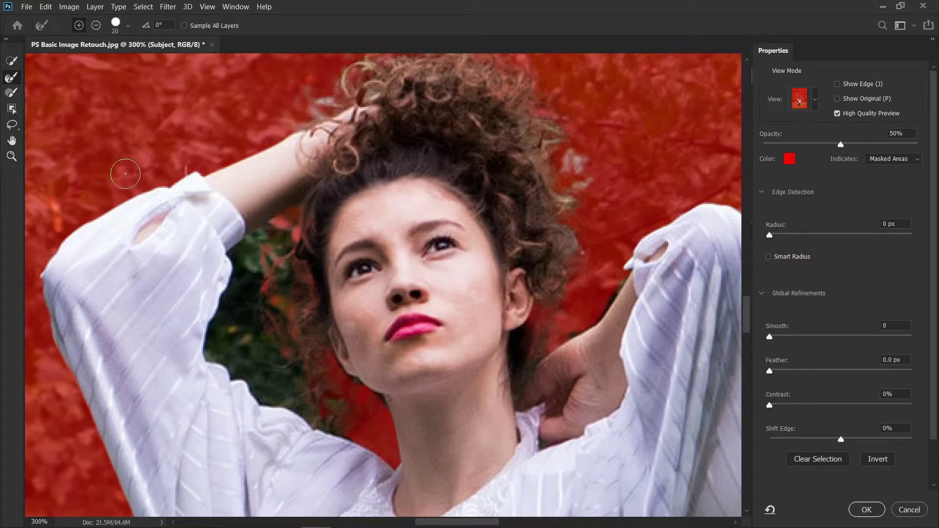
left_click(12, 99)
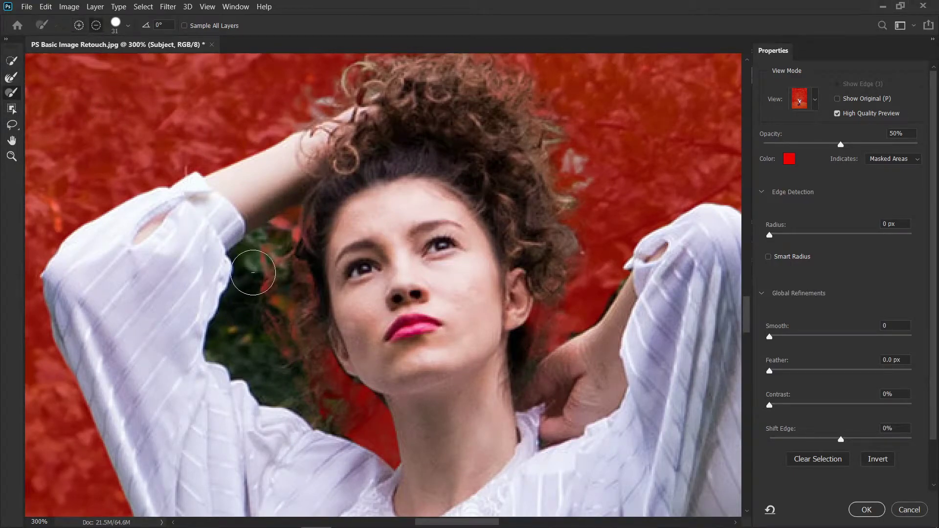
right_click(254, 268, "alt")
mouse_move(263, 258)
left_mouse_down()
mouse_move(260, 251)
mouse_move(243, 299)
left_mouse_up()
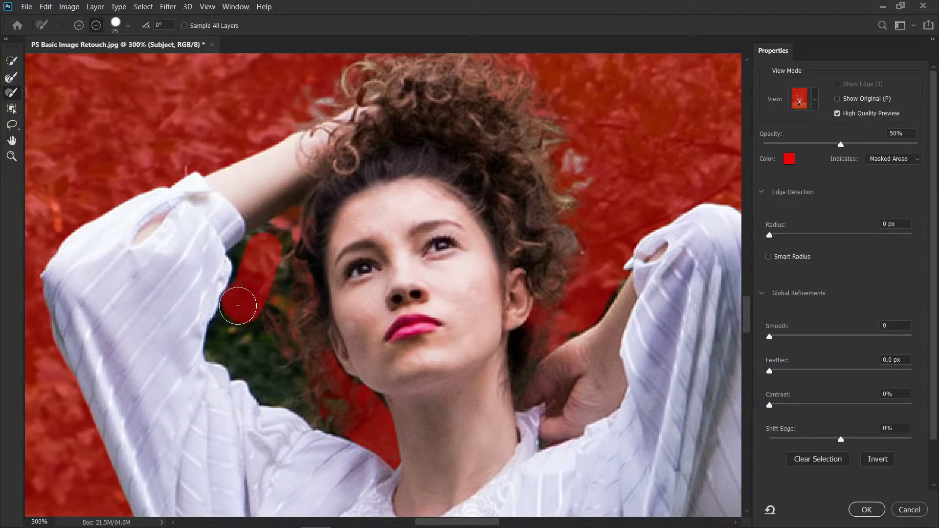
right_click(224, 334, "alt")
mouse_move(217, 336)
left_mouse_down()
mouse_move(274, 402)
mouse_move(353, 437)
mouse_move(262, 345)
mouse_move(277, 347)
mouse_move(271, 337)
mouse_move(265, 345)
mouse_move(277, 359)
mouse_move(260, 347)
mouse_move(314, 388)
mouse_move(256, 347)
mouse_move(252, 325)
mouse_move(239, 323)
mouse_move(236, 289)
left_mouse_up()
Clean up the selection along the forearm, sleeve and shoulder beside the hair gap, reducing the brush to 13 px and 10 px.
right_click(243, 326, "alt")
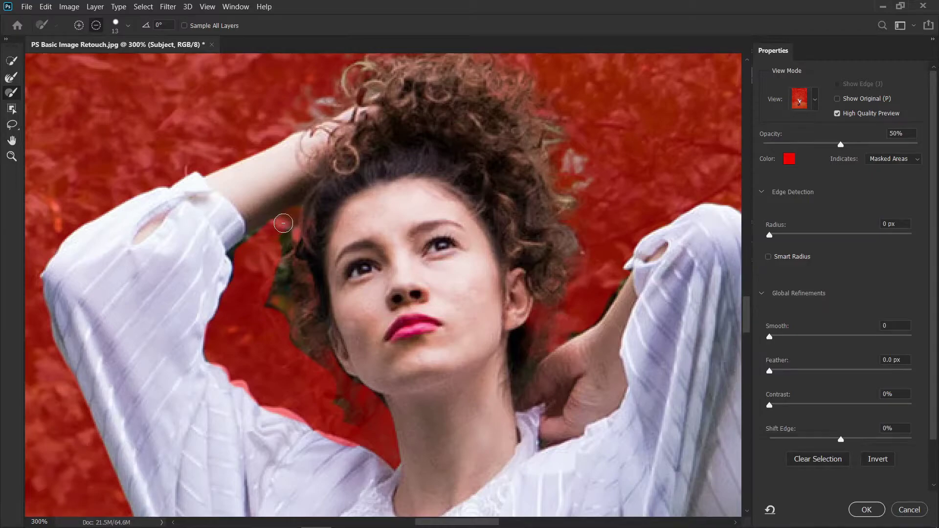
right_click(255, 243, "alt")
left_click_drag(255, 243, 235, 253)
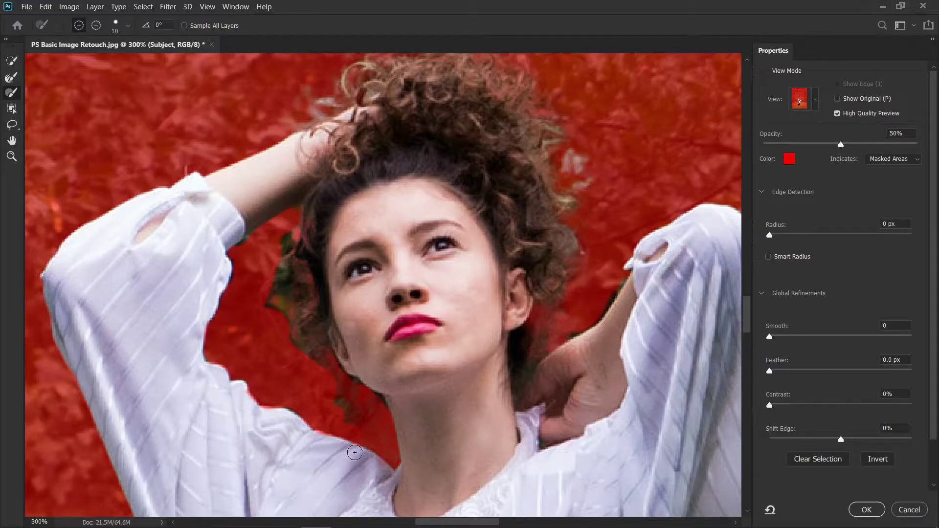
key("alt")
key("alt")
left_click_drag(269, 233, 272, 232)
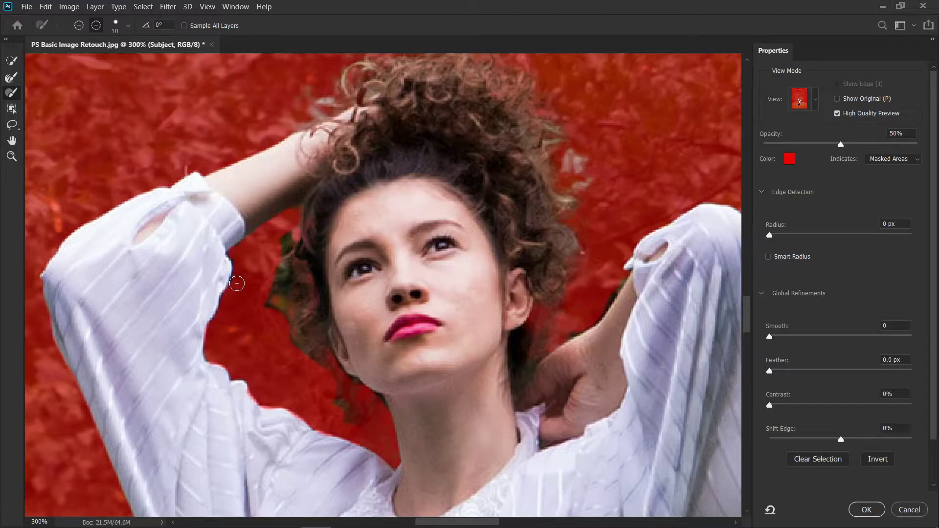
Refine the leftover green patches in the curls beside the face and down the neck with the 20 px Refine Edge Brush.
left_click(10, 80)
mouse_move(274, 242)
left_mouse_down()
mouse_move(289, 252)
mouse_move(289, 269)
left_mouse_up()
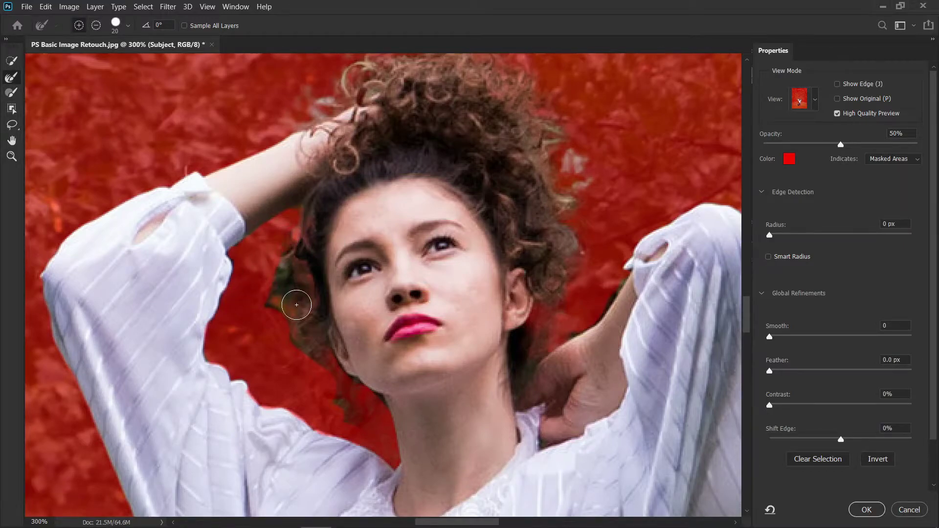
mouse_move(296, 305)
left_mouse_down()
mouse_move(305, 342)
mouse_move(279, 285)
mouse_move(276, 318)
mouse_move(284, 322)
mouse_move(301, 300)
mouse_move(307, 346)
mouse_move(340, 407)
left_mouse_up()
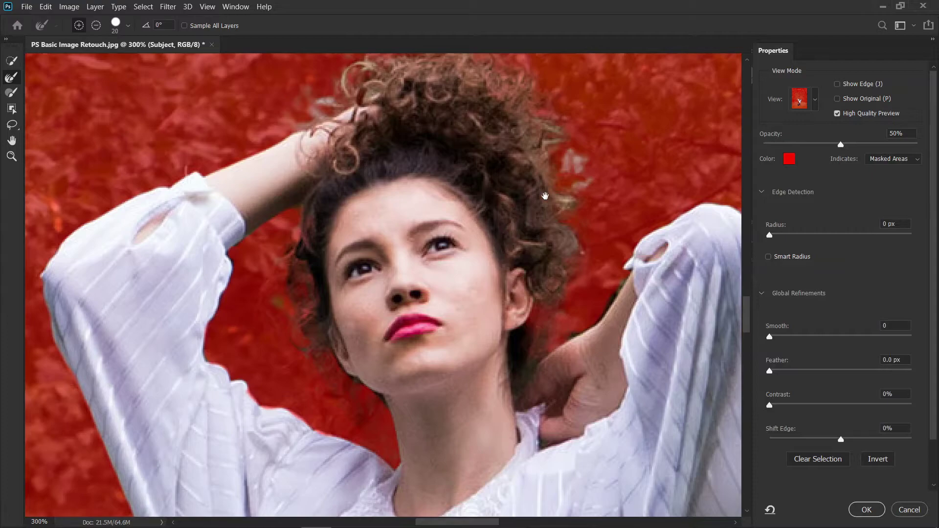
Subtract the leftover greenery along the upper edge of the bent forearm beside the hair with the Brush tool at 10 px.
left_click_drag(545, 193, 515, 266)
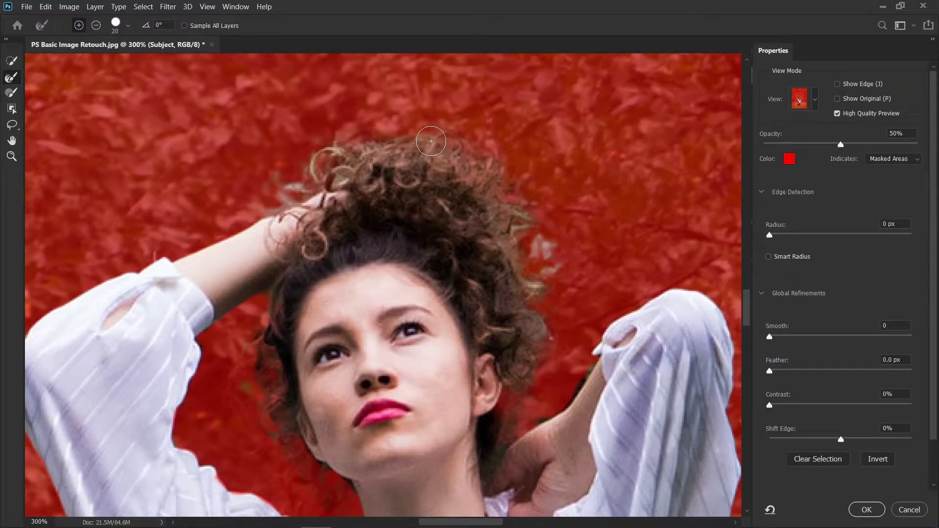
scroll(463, 241, "up", 2)
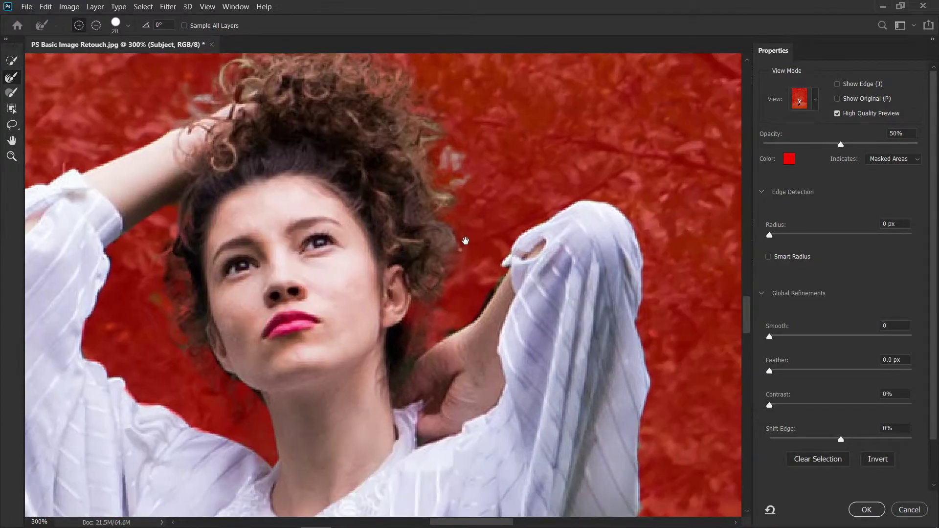
right_click(467, 320, "alt")
left_click_drag(467, 320, 437, 332)
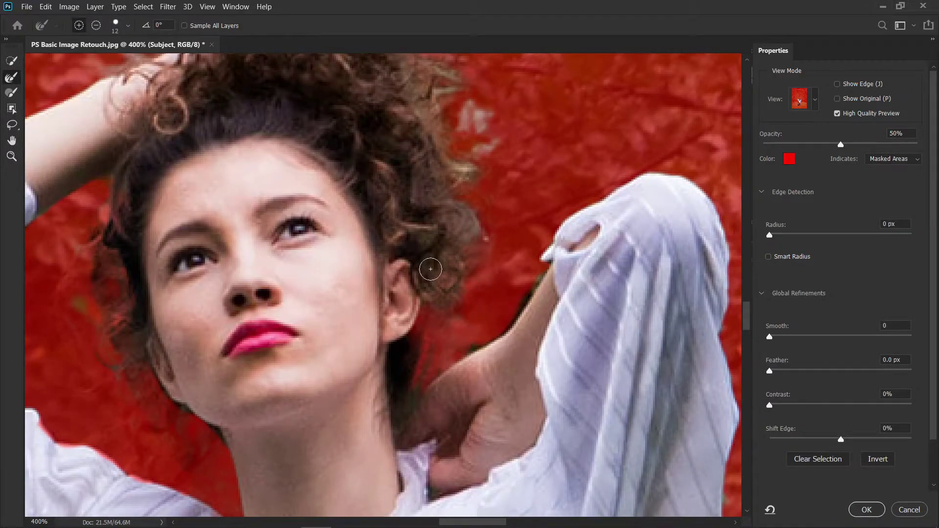
left_click(10, 96)
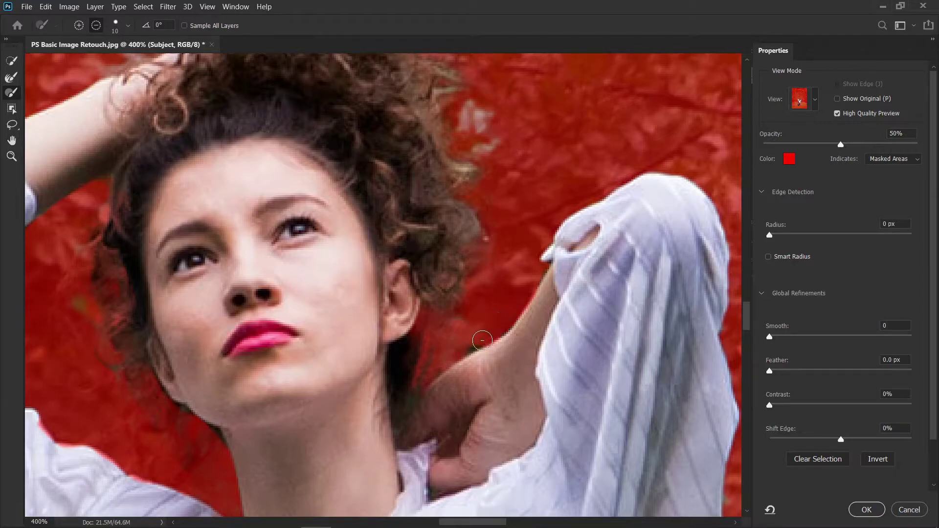
Subtract the grass showing through the narrow gap in the chair beneath the woman's thigh with the Brush tool at 8 px.
key("ctrl+1")
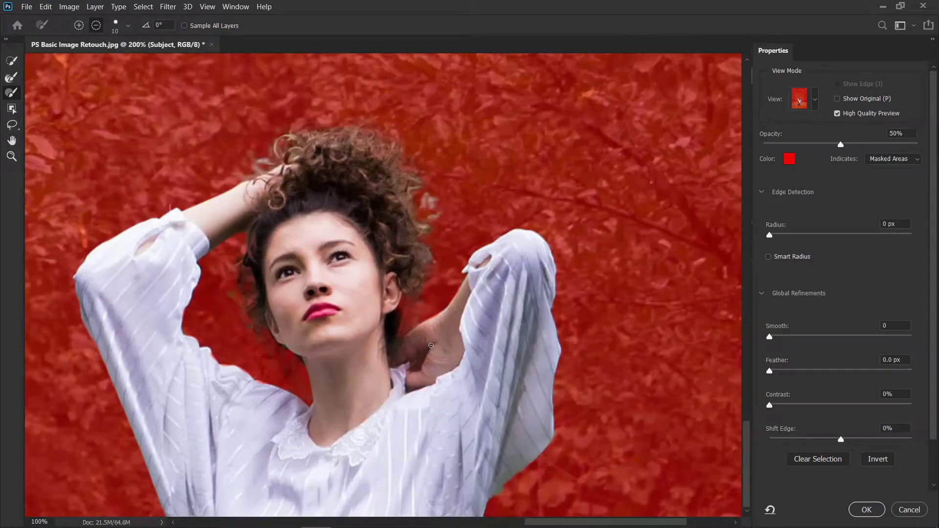
key("ctrl+minus")
key("ctrl+minus")
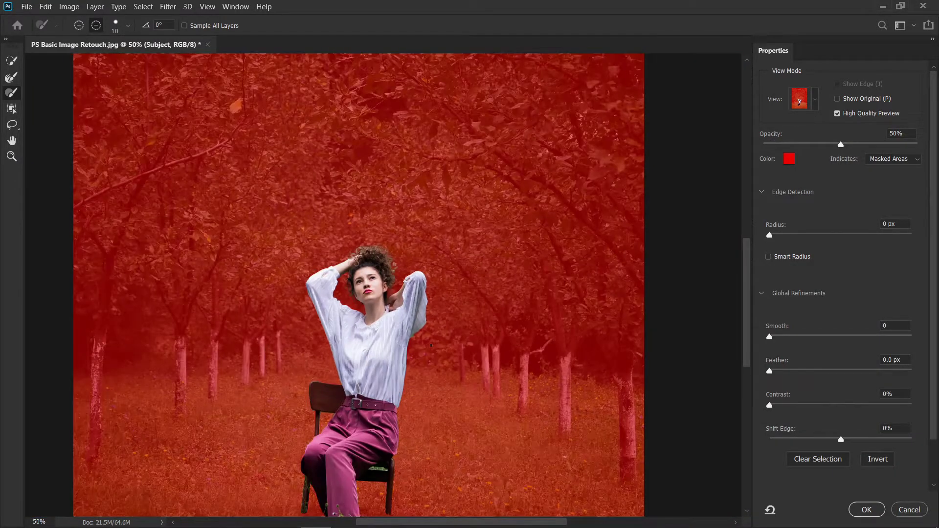
key("ctrl+1")
left_click_drag(382, 458, 329, 310)
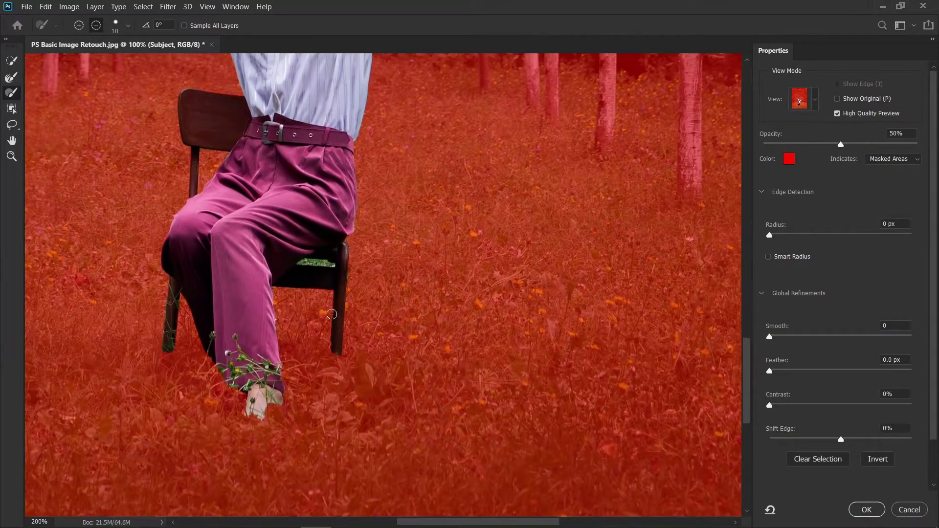
scroll(329, 310, "up", 3)
left_click_drag(402, 319, 420, 319)
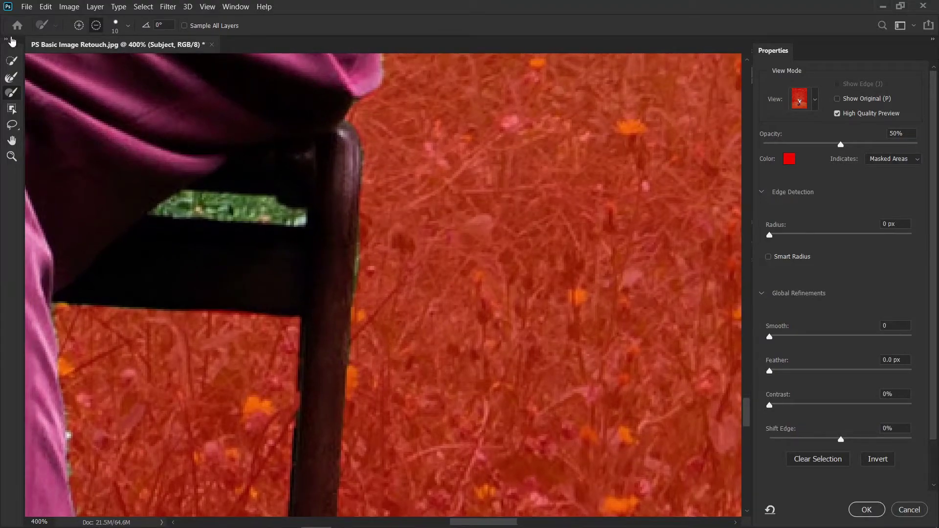
key("bracketleft")
key("bracketleft")
key("bracketleft")
key("bracketleft")
key("bracketright")
key("bracketright")
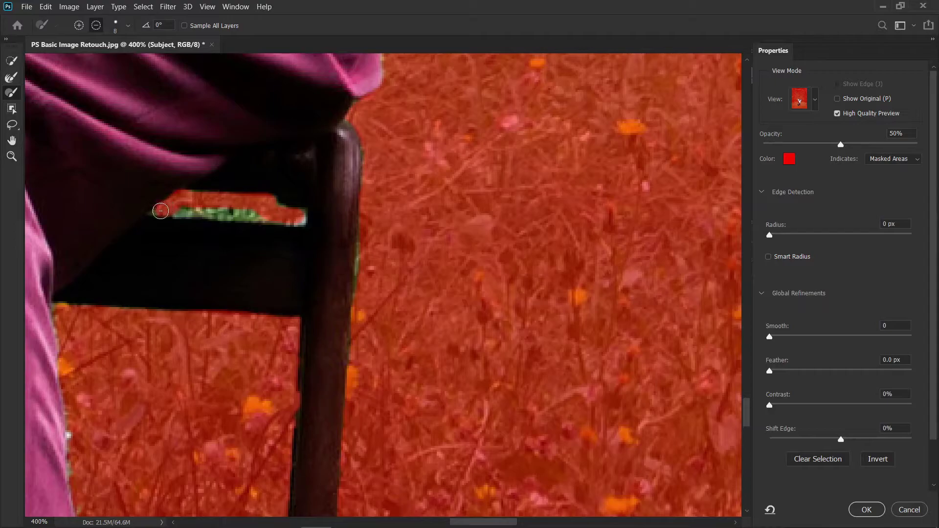
left_click_drag(203, 212, 245, 212)
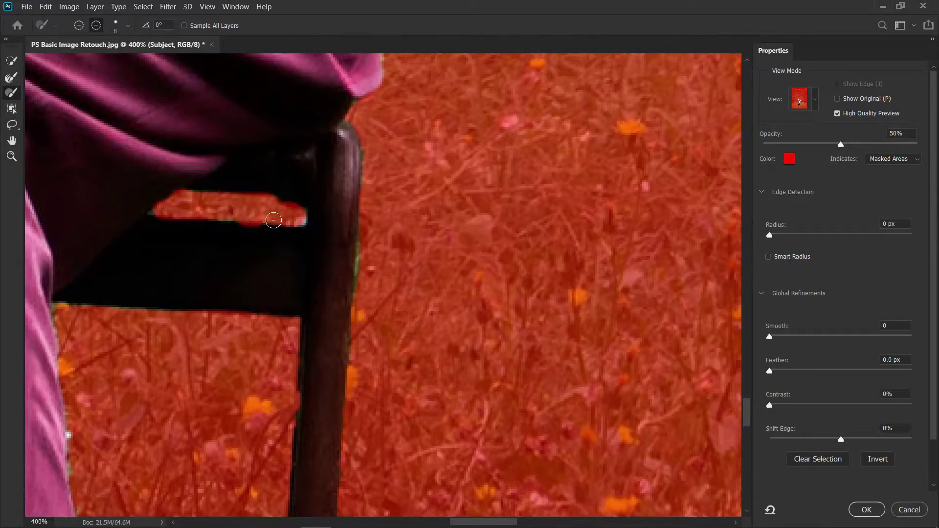
key("alt")
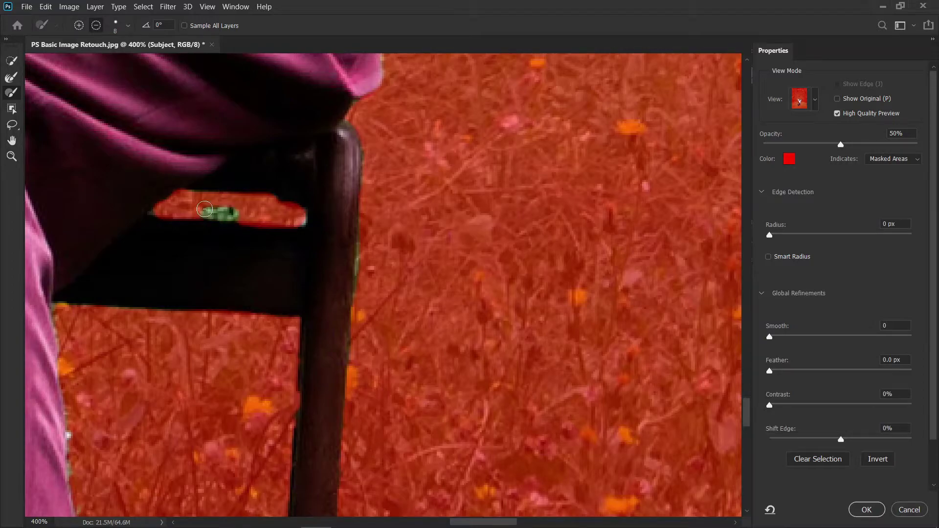
Check the whole figure and chair, and accept the refined selection to leave Select and Mask.
key("ctrl+minus")
key("ctrl+minus")
key("ctrl+minus")
key("ctrl+minus")
key("ctrl+minus")
key("ctrl+minus")
key("ctrl+minus")
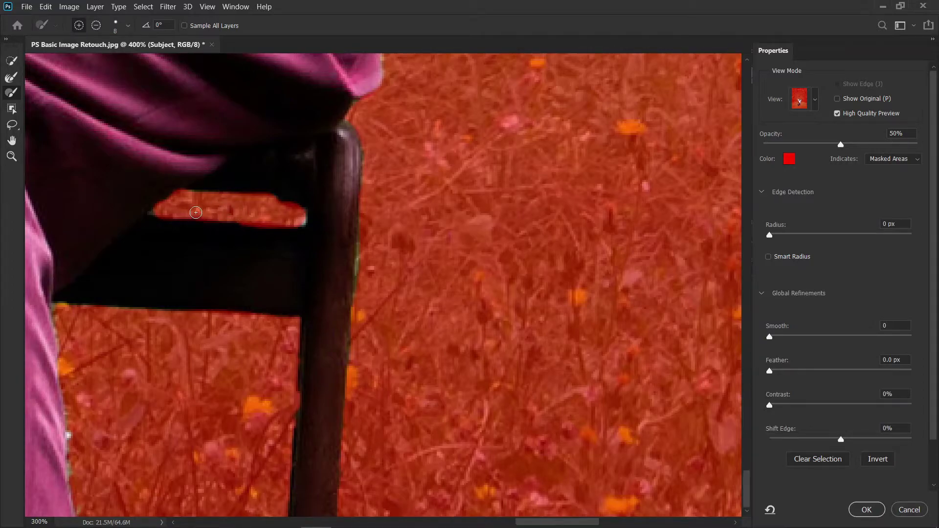
key("ctrl+minus")
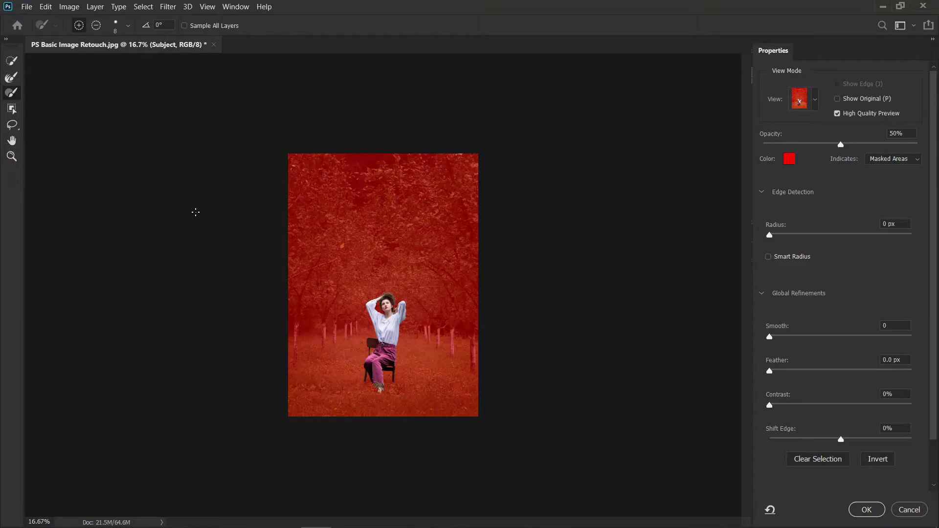
key("ctrl+plus")
key("ctrl+plus")
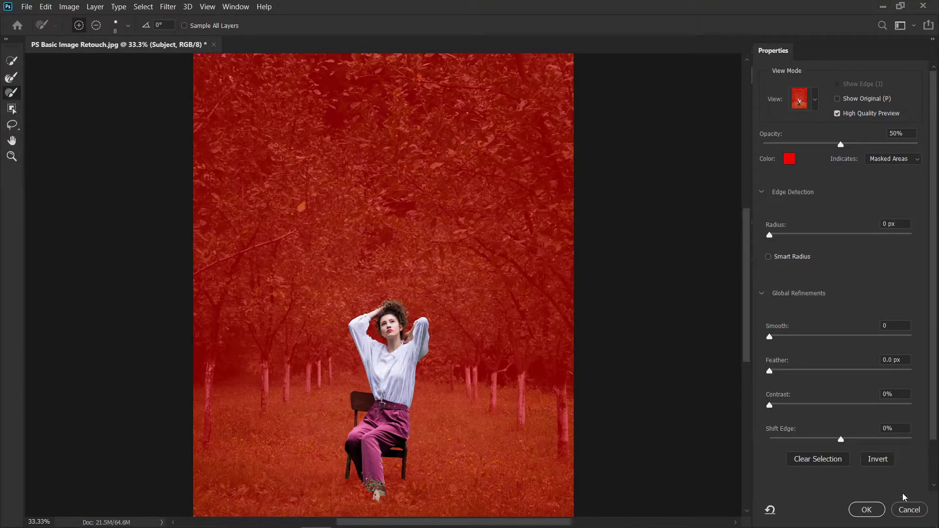
left_click(879, 507)
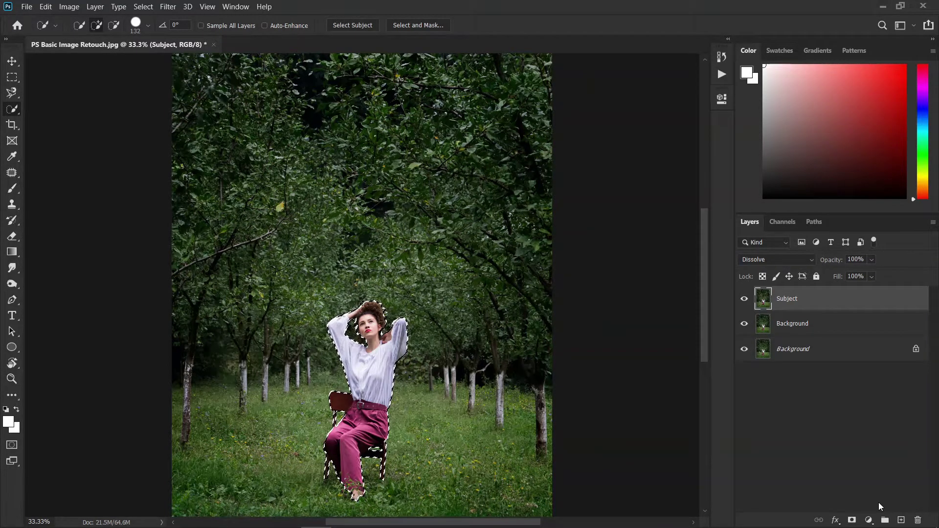
Examine the selection outline around the curls, sleeves, trousers and chair on the Subject layer.
key("ctrl+plus")
key("ctrl+plus")
key("ctrl+plus")
key("ctrl+plus")
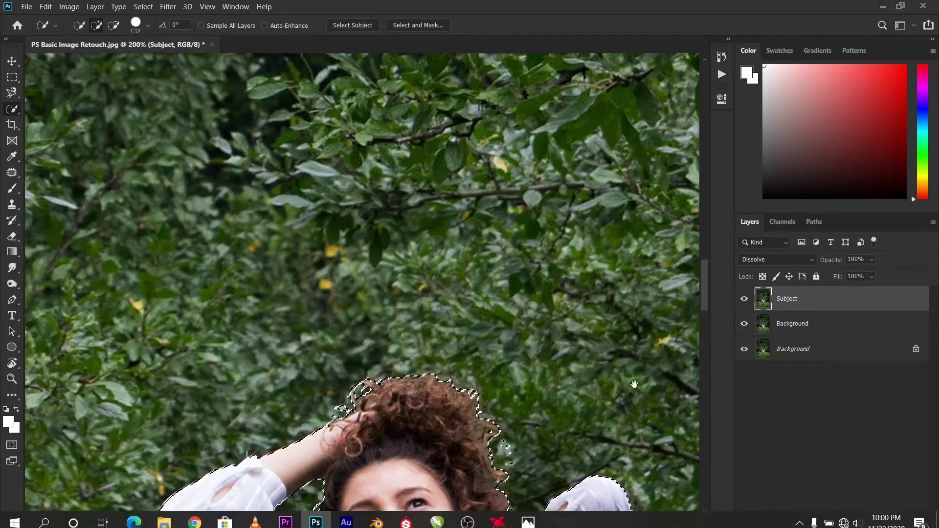
left_click_drag(634, 384, 580, 253)
key("ctrl+minus")
key("ctrl+minus")
key("ctrl+minus")
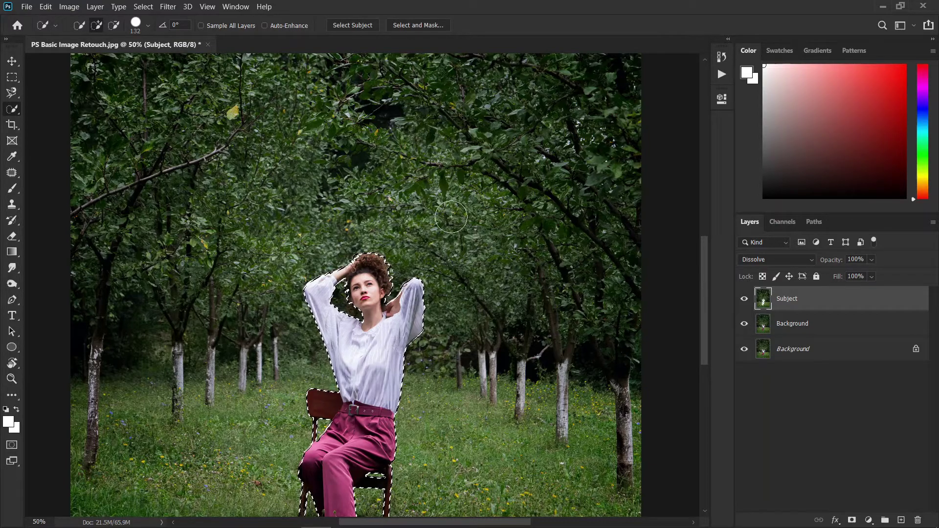
scroll(450, 235, "down", 2)
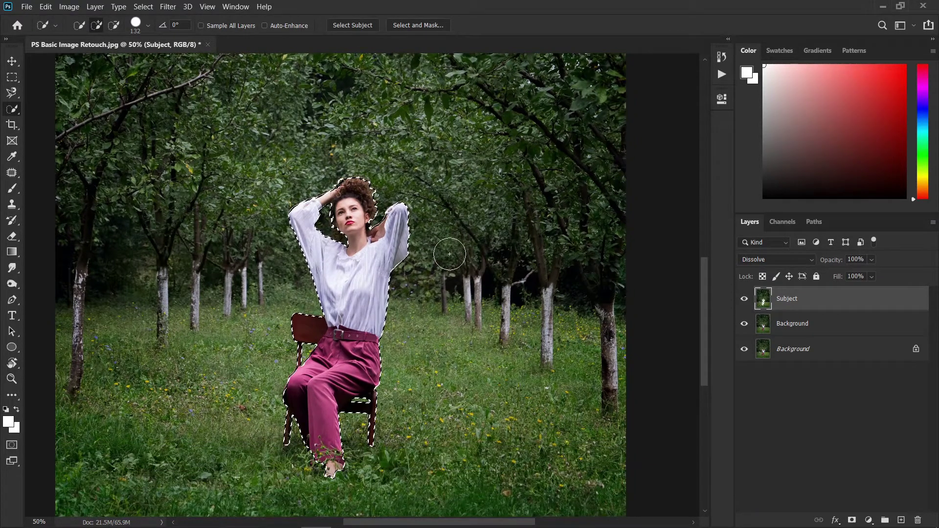
scroll(449, 254, "up", 2)
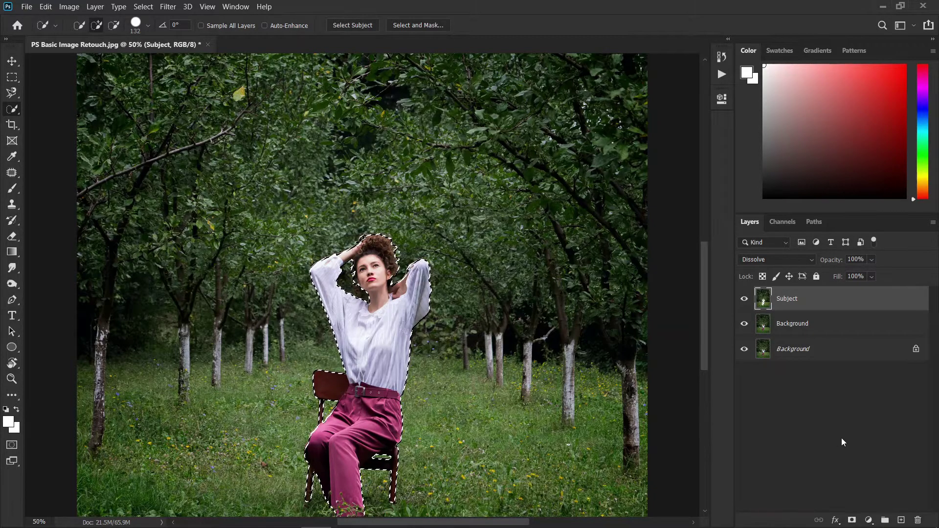
Add a layer mask from the selection to the Subject layer and hide both Background layers to check the cutout.
left_click(852, 520)
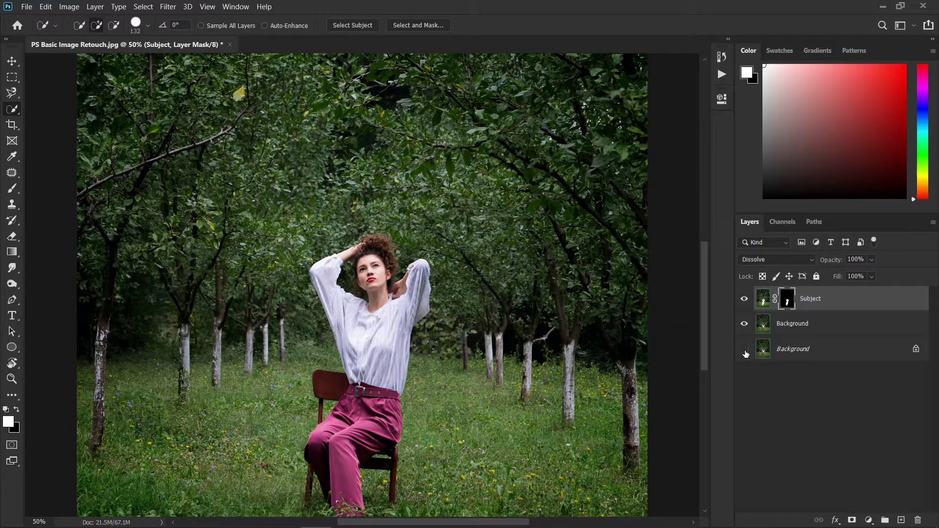
left_click(744, 322)
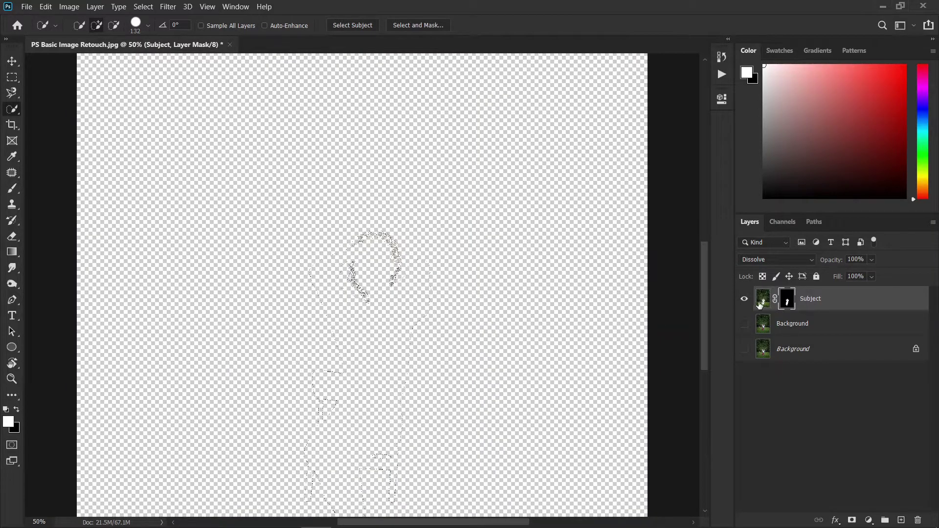
left_click(744, 298)
left_click(744, 299)
key("ctrl+minus")
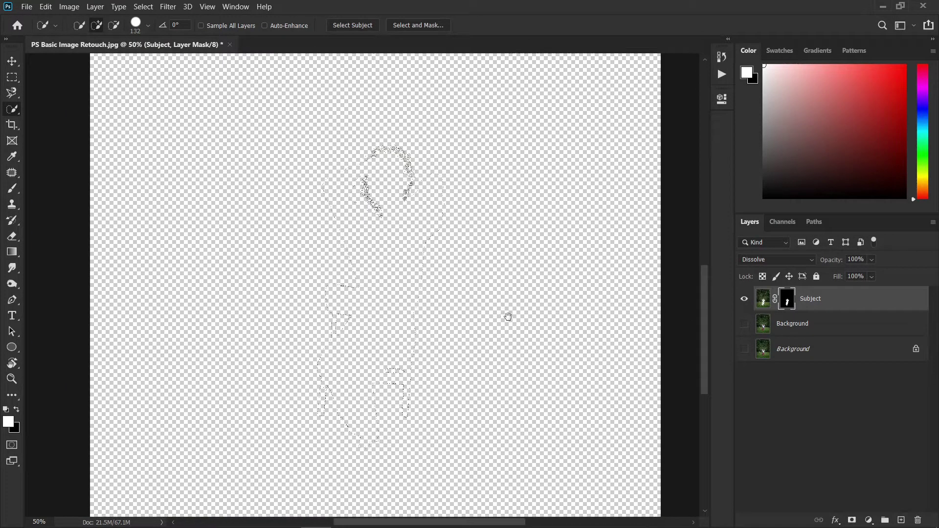
key("ctrl+minus")
key("ctrl+plus")
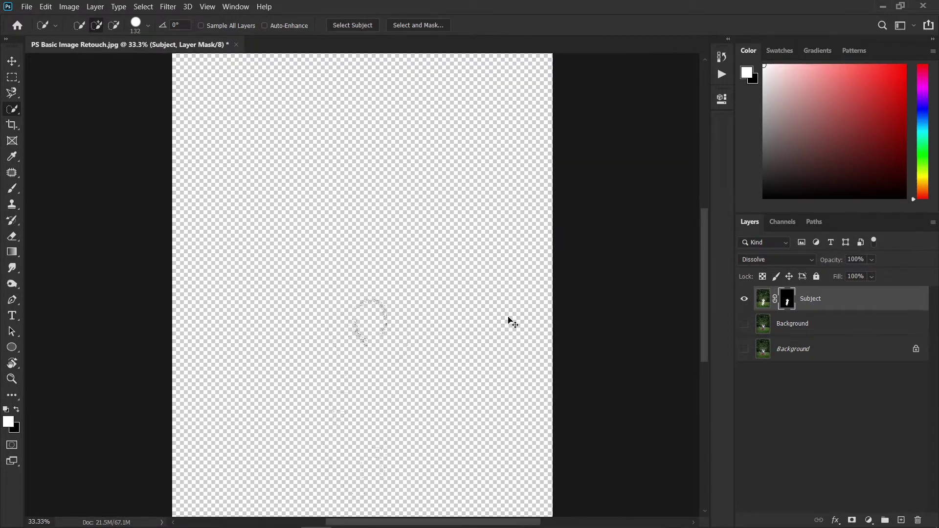
Undo the hiding of the Background layers and the mask on the Subject layer, and step back past the selection.
key("ctrl+comma")
key("ctrl+z")
key("ctrl+z")
key("ctrl+z")
key("ctrl+z")
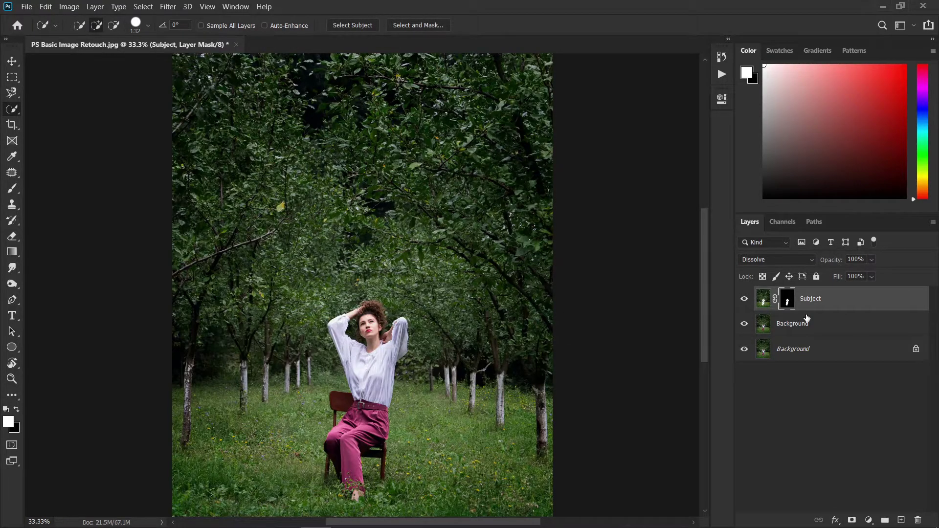
key("ctrl+plus")
key("ctrl+plus")
key("ctrl+plus")
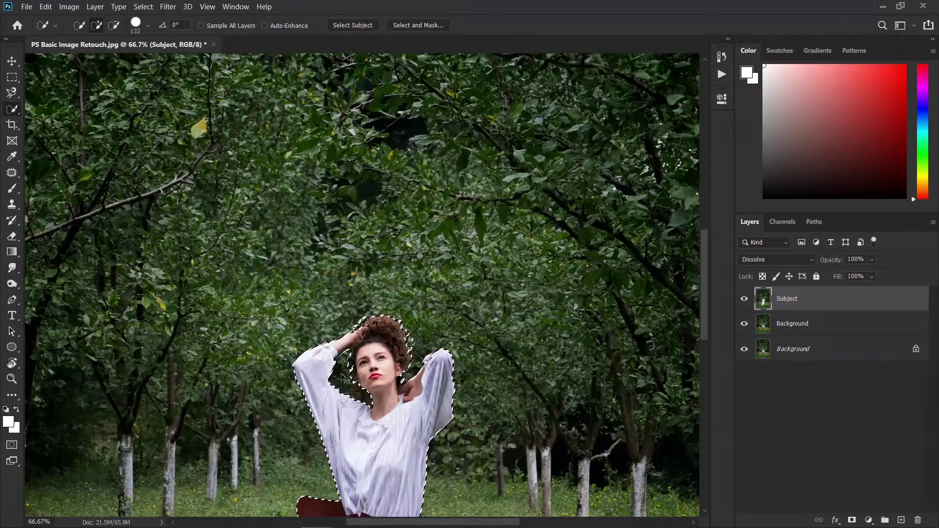
left_click_drag(337, 339, 394, 195)
key("ctrl+plus")
key("ctrl+plus")
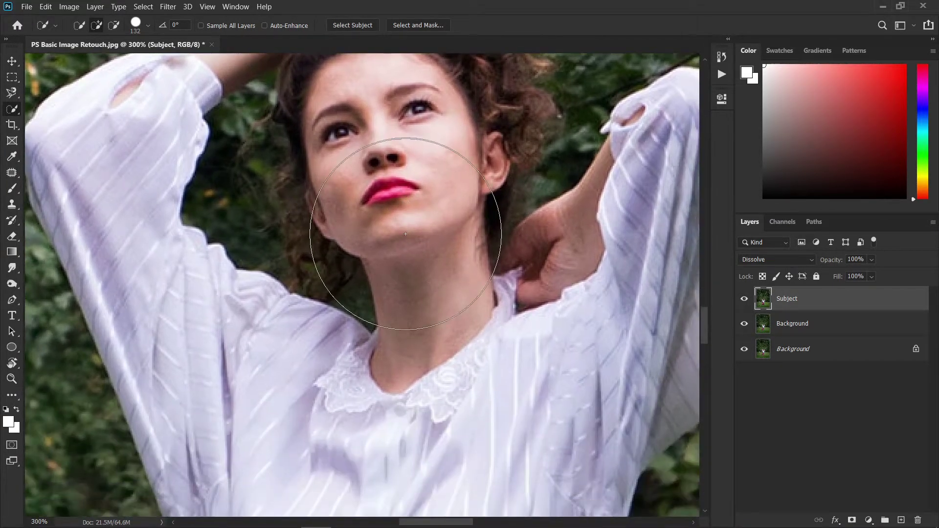
key("ctrl+minus")
key("ctrl+minus")
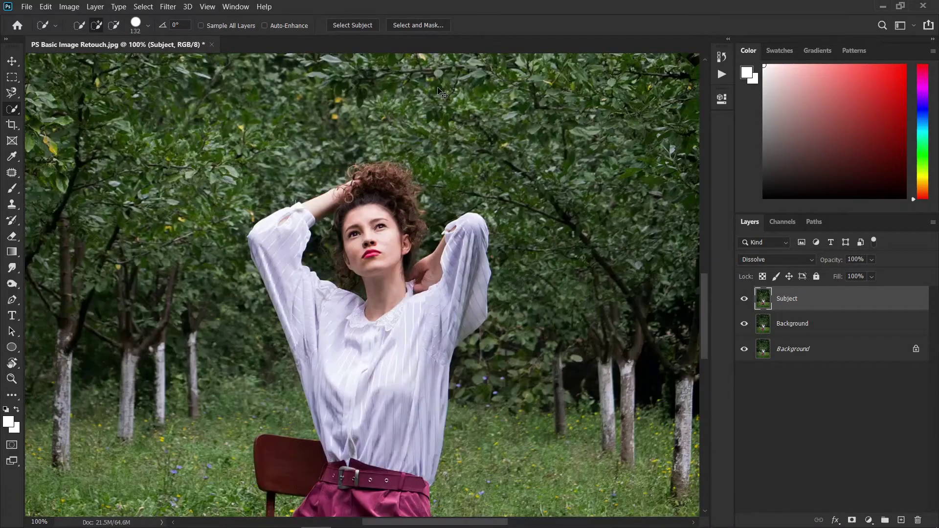
Examine the masked cutout of the woman and chair on transparency, including the edges of the curls, sleeves and chair.
mouse_move(509, 517)
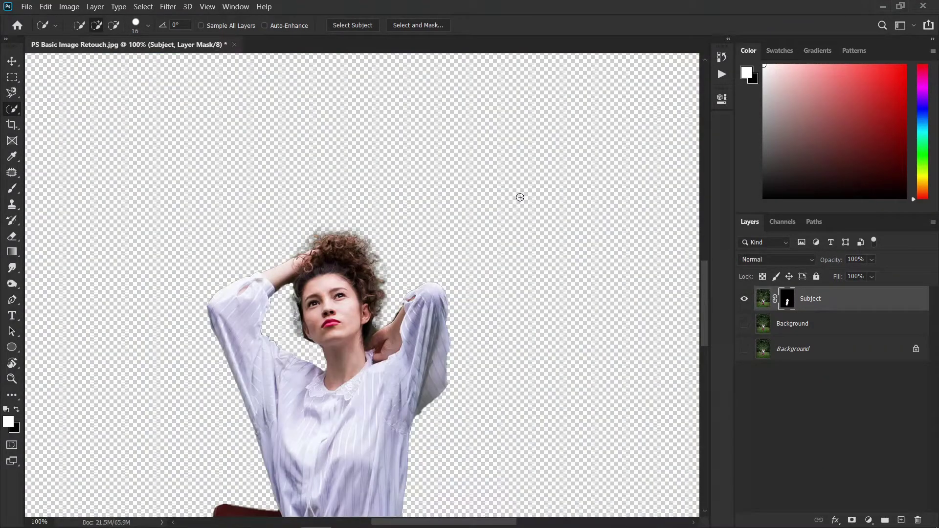
key("ctrl+minus")
key("ctrl+minus")
key("ctrl+minus")
key("ctrl+minus")
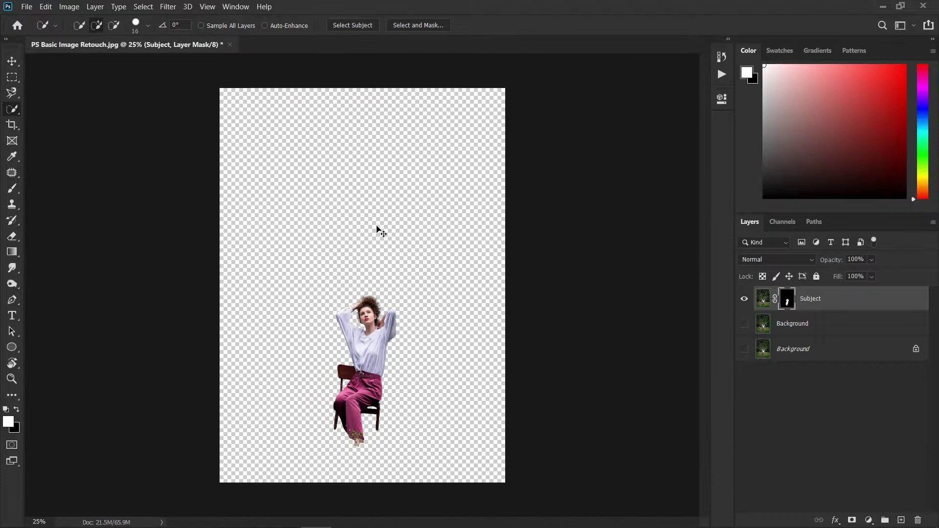
key("ctrl+plus")
key("ctrl+plus")
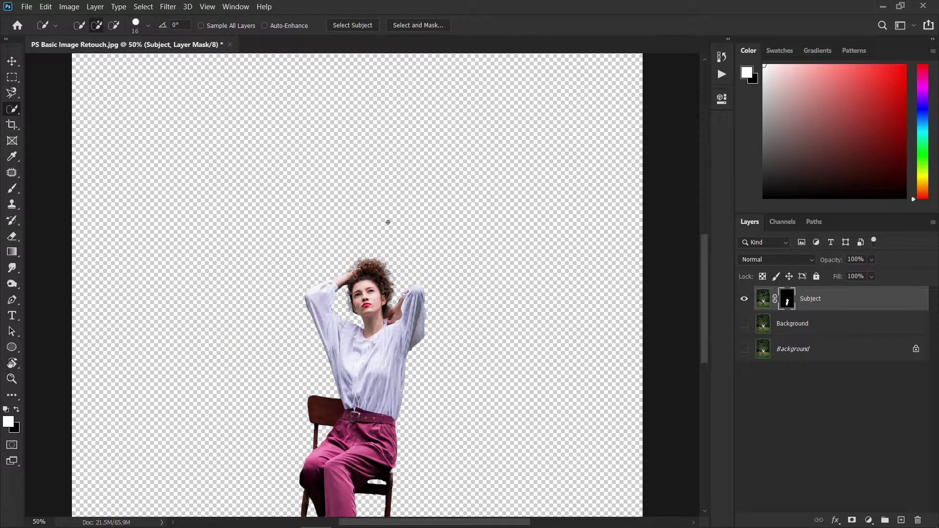
key("ctrl+plus")
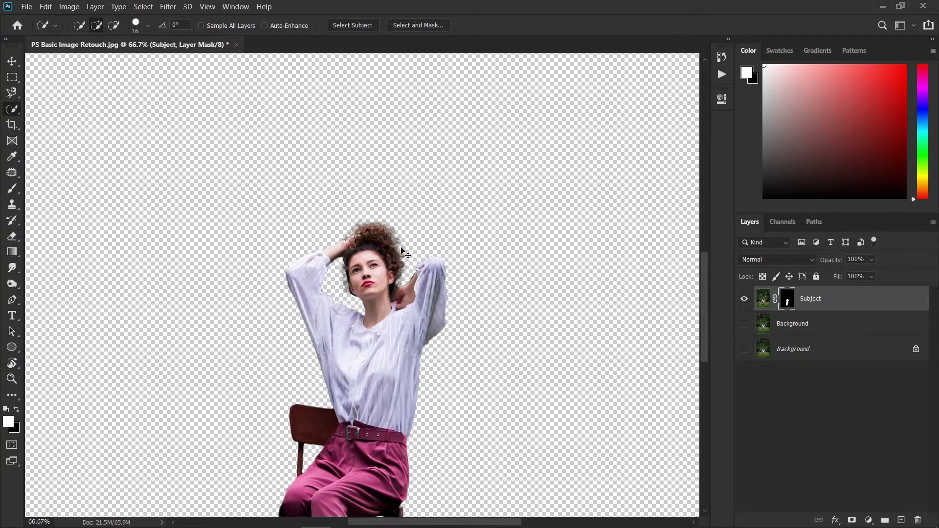
key("ctrl+plus")
key("ctrl+minus")
key("ctrl+minus")
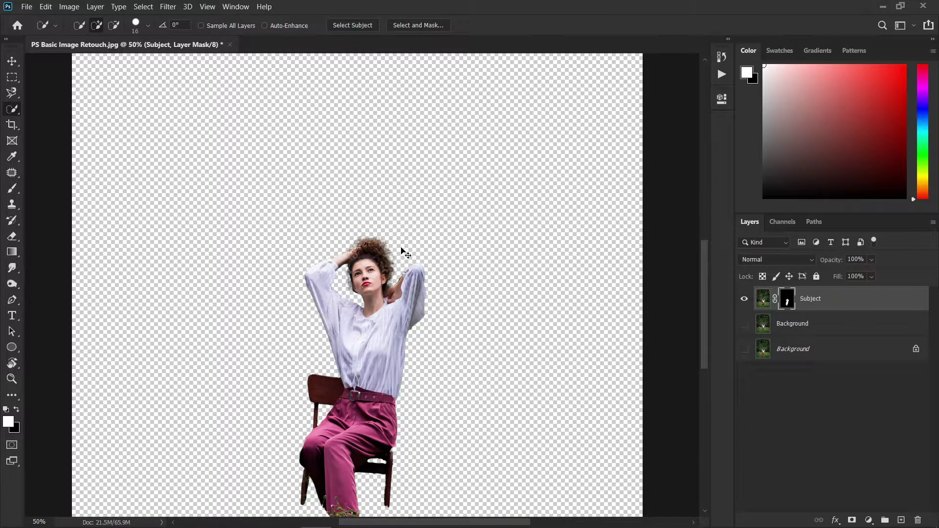
key("ctrl+plus")
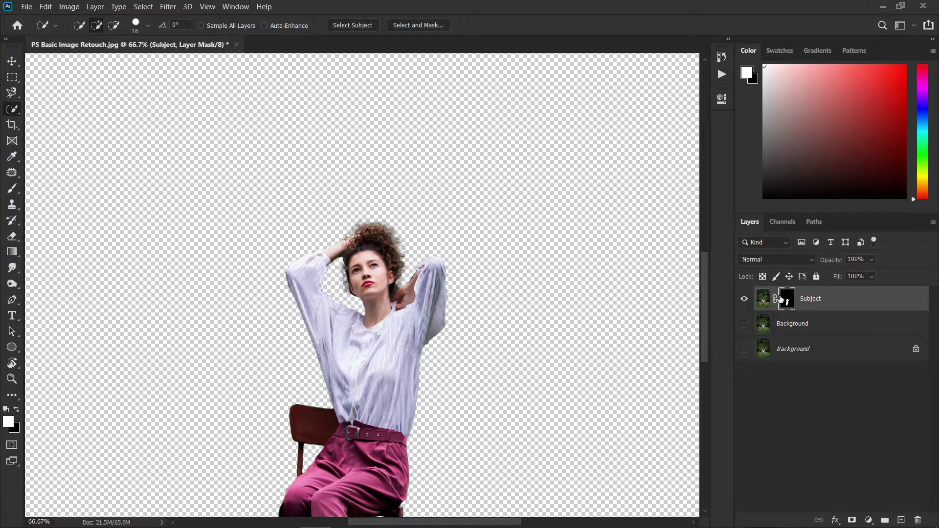
Step back to the unmasked Subject layer with its active selection and create a layer mask from that selection.
key("shift+plus")
key("ctrl+z")
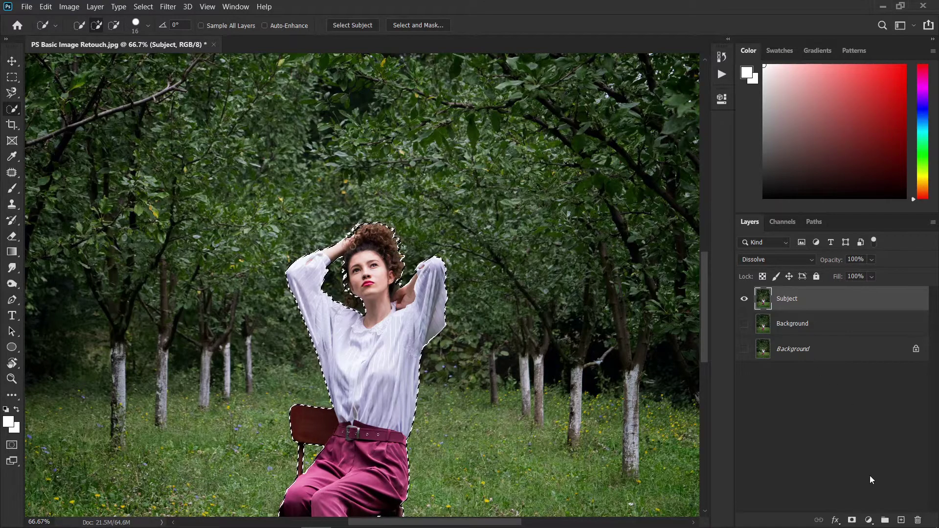
left_click(852, 520)
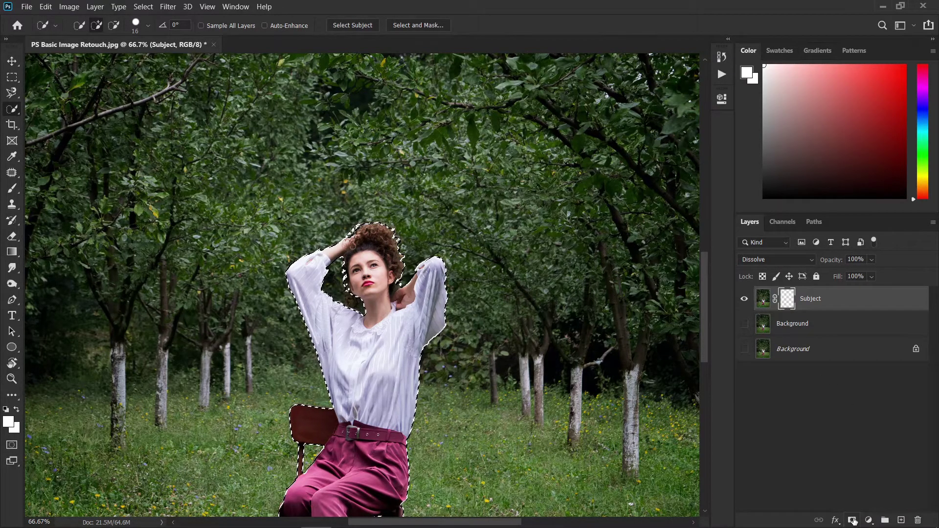
Set the Subject layer's blend mode to Normal and inspect the cutout edges around the curls and face.
left_click(781, 264)
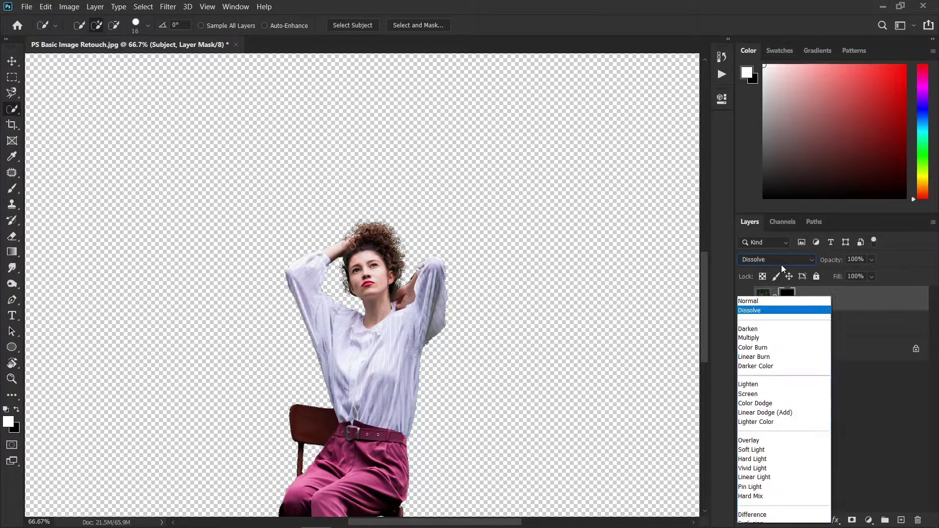
left_click(761, 229)
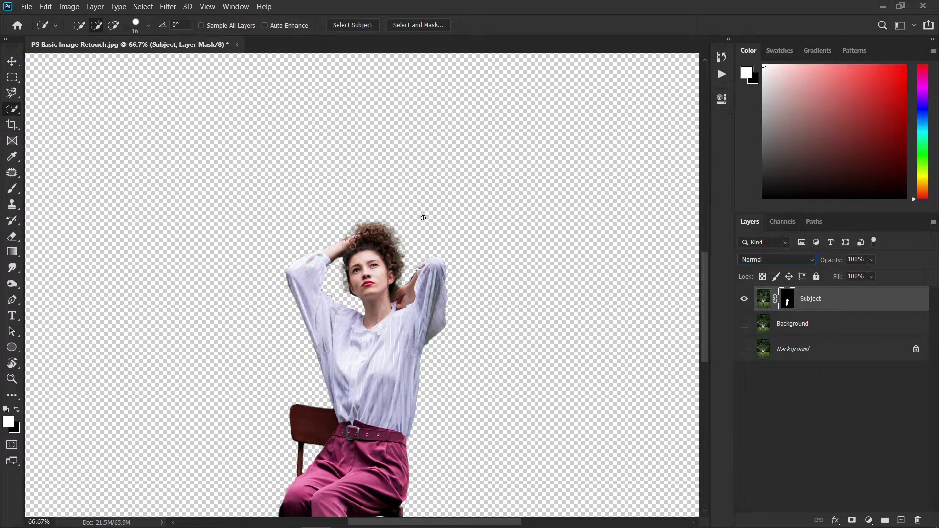
scroll(424, 218, "up", 6)
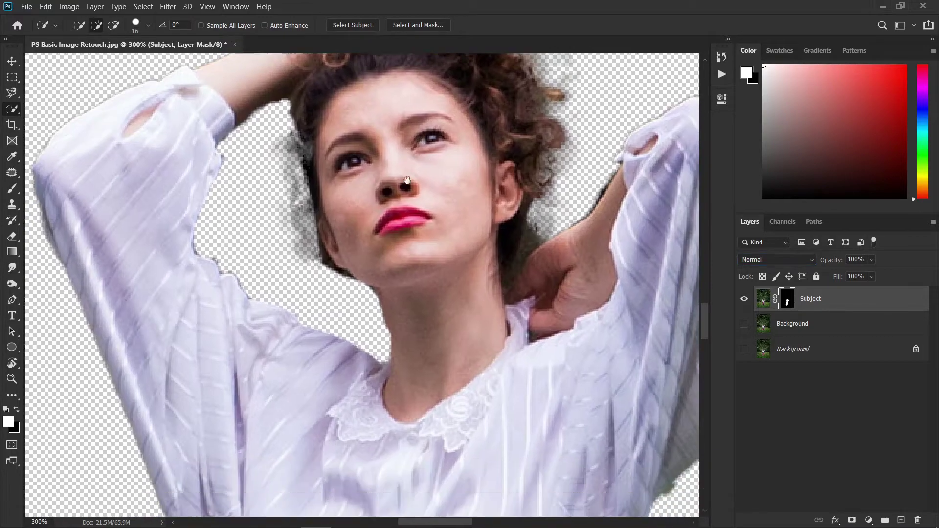
mouse_move(412, 380)
left_mouse_down()
mouse_move(436, 277)
mouse_move(398, 325)
left_mouse_up()
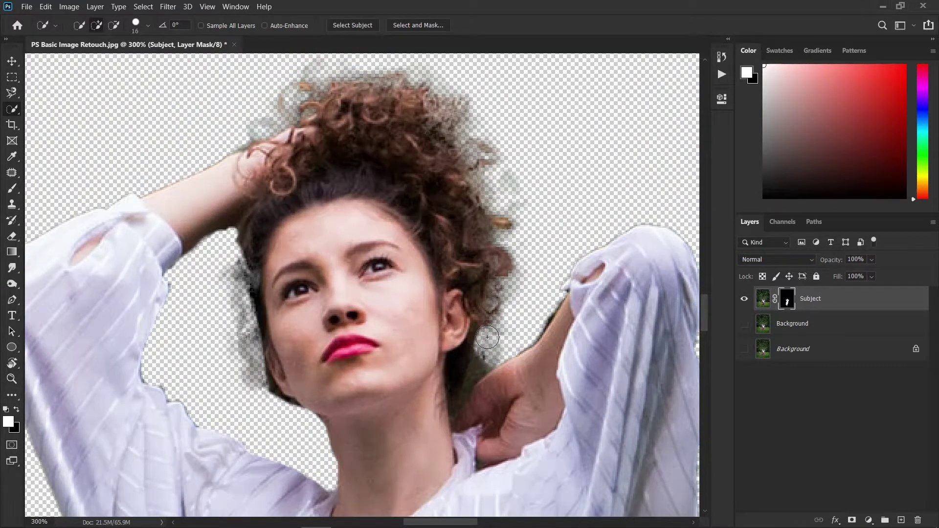
left_click(489, 341)
key("ctrl+0")
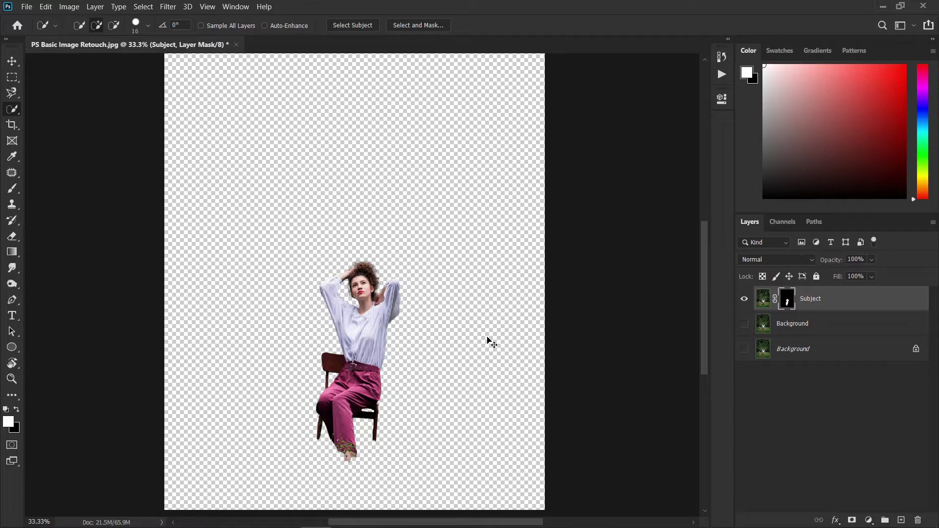
Inspect the cutout of the trousers, foot and chair legs, comparing it with the original locked Background layer.
key("ctrl+plus")
key("ctrl+plus")
scroll(489, 337, "down", 5)
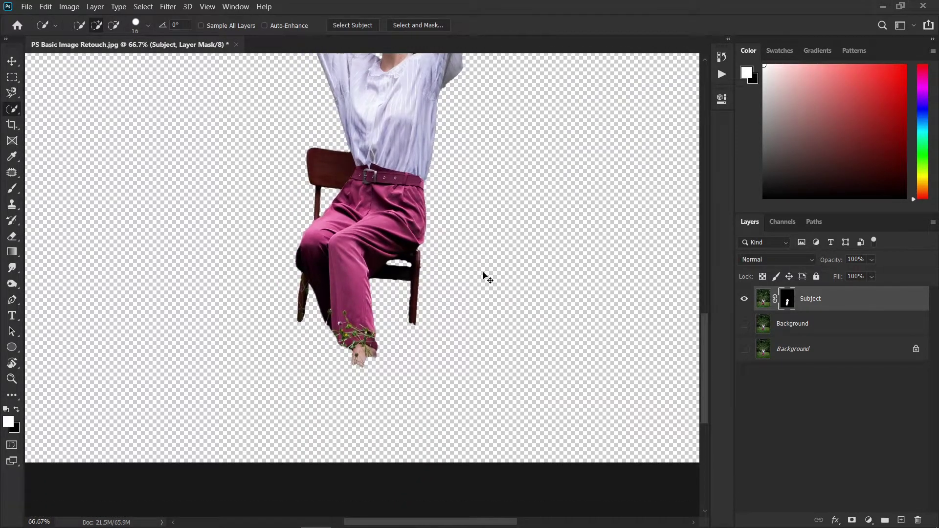
key("ctrl+plus")
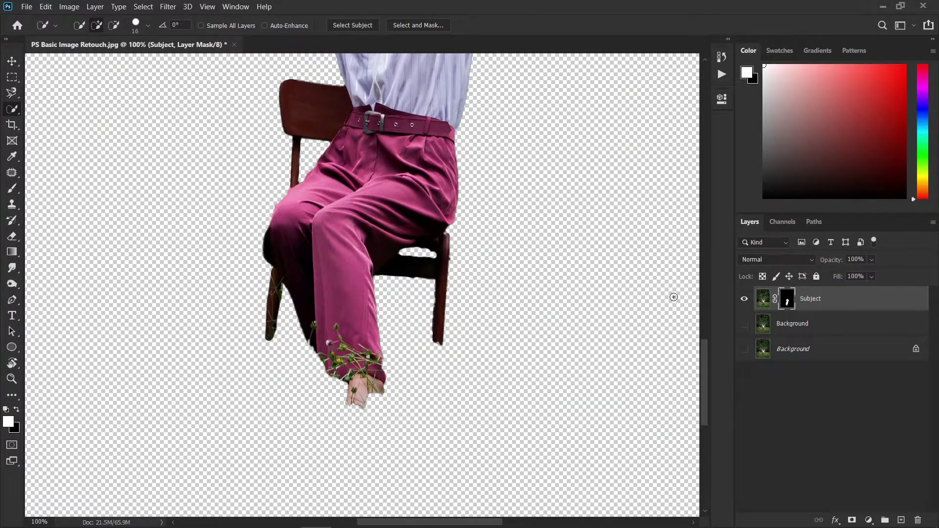
left_click(743, 348)
left_click(743, 348)
left_click(743, 349)
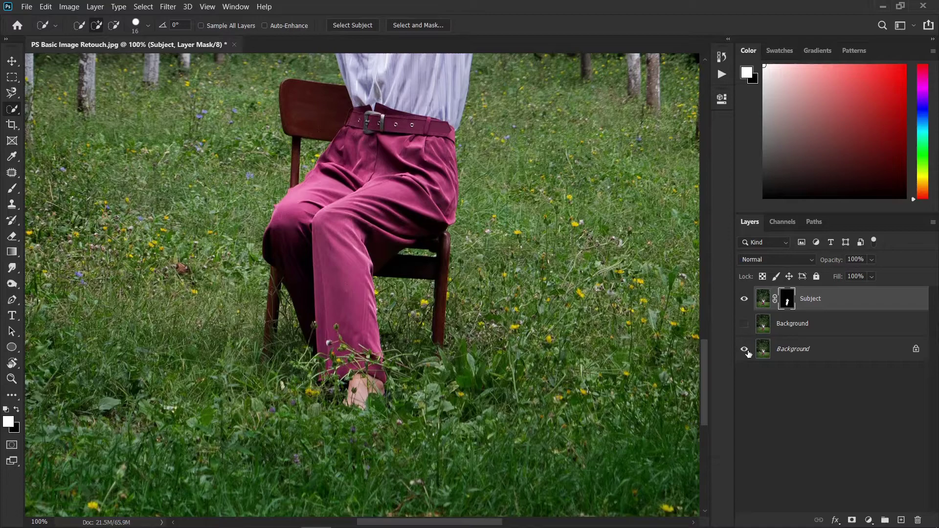
left_click(744, 349)
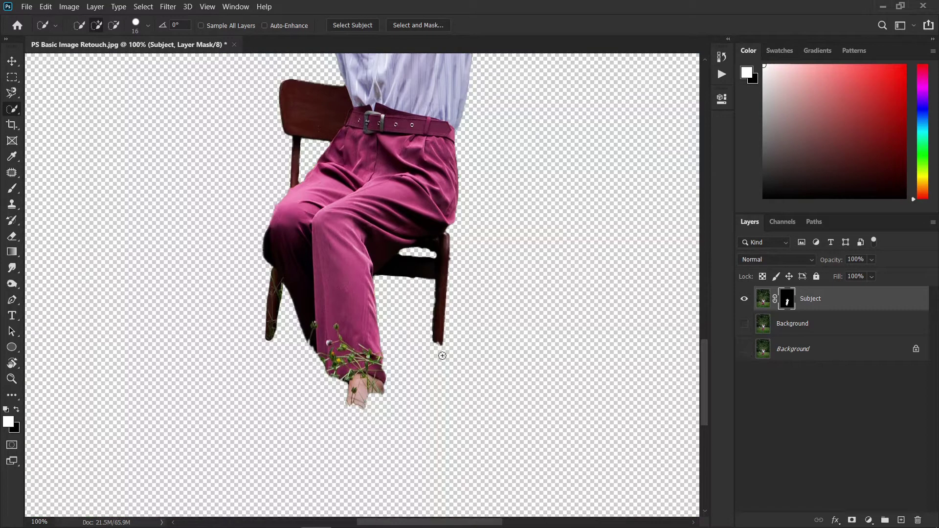
Make both Background layers visible again beneath the masked Subject layer.
key("ctrl+minus")
key("ctrl+minus")
key("ctrl+minus")
key("ctrl+minus")
key("ctrl+plus")
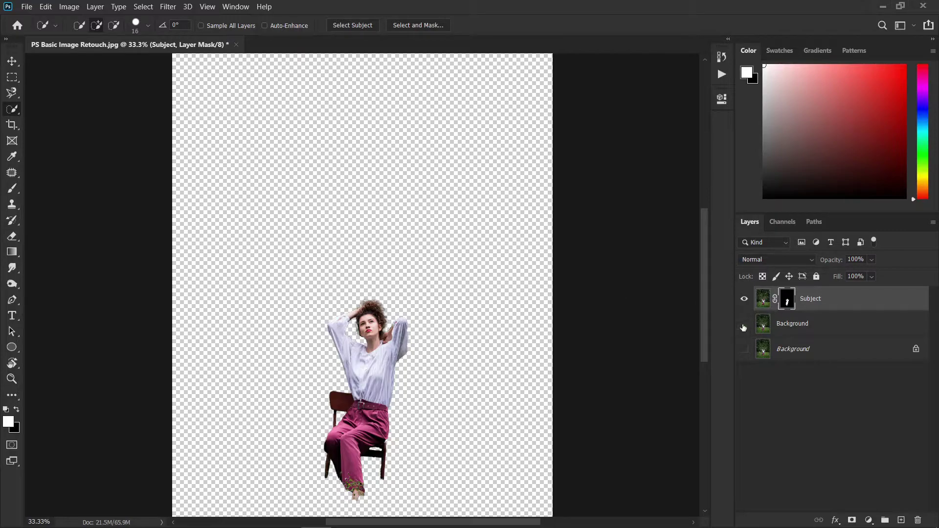
left_click(744, 324)
left_click(744, 349)
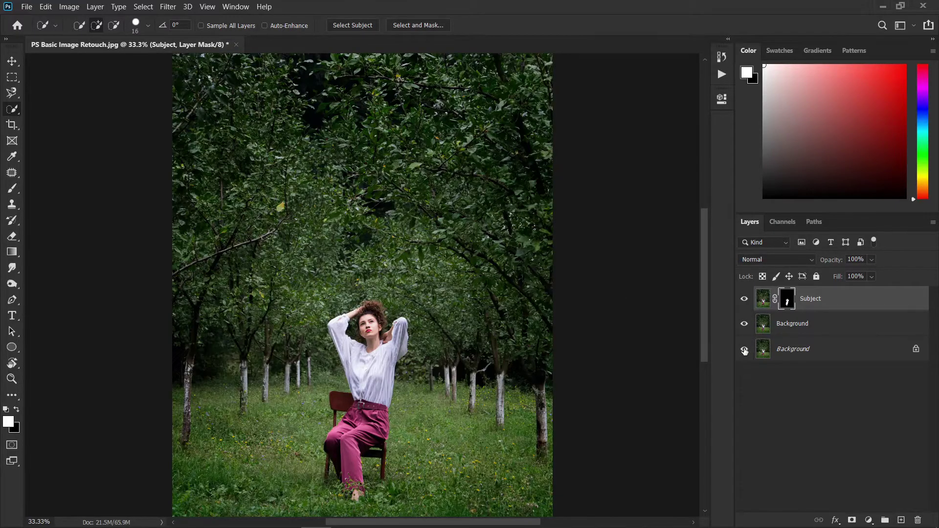
Make the unlocked Background copy the active layer and load the Subject layer's mask as a selection.
left_click(778, 327)
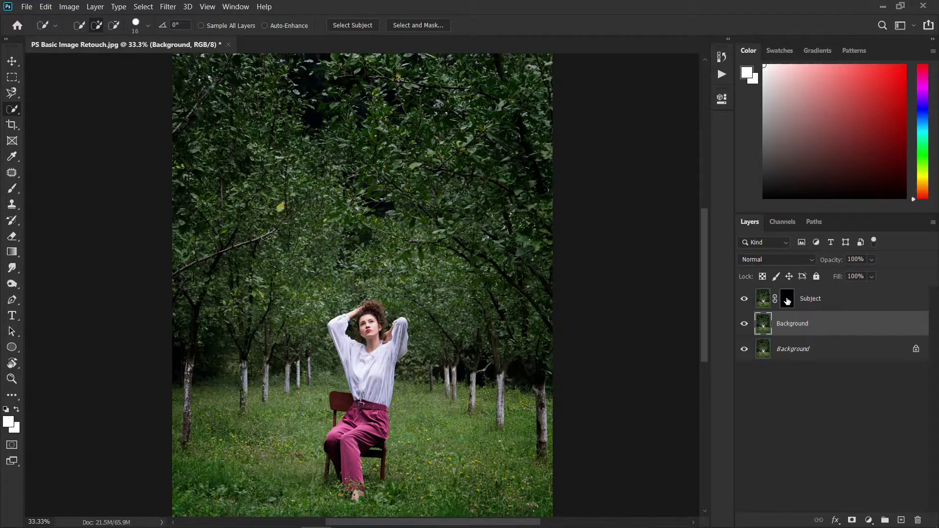
left_click_drag(791, 303, 793, 305)
left_click(791, 302, "ctrl")
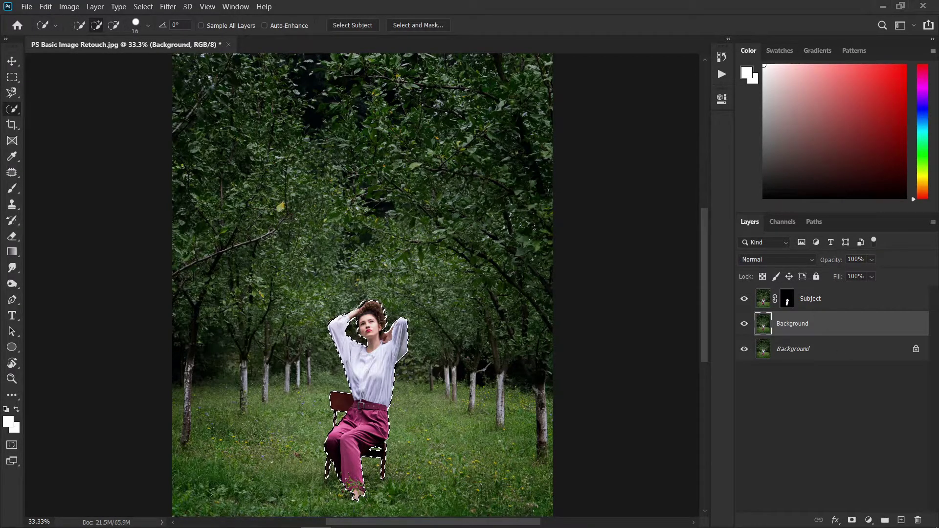
key("ctrl+plus")
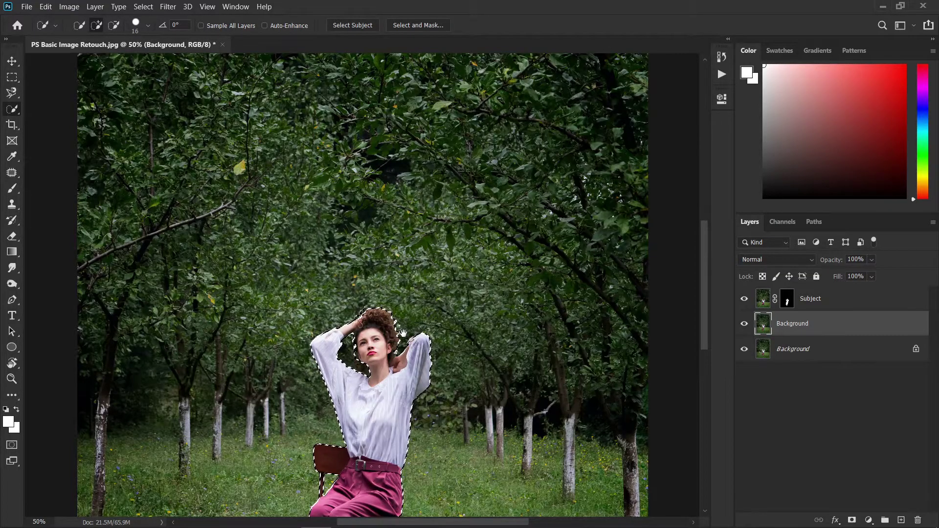
left_click_drag(403, 333, 401, 265)
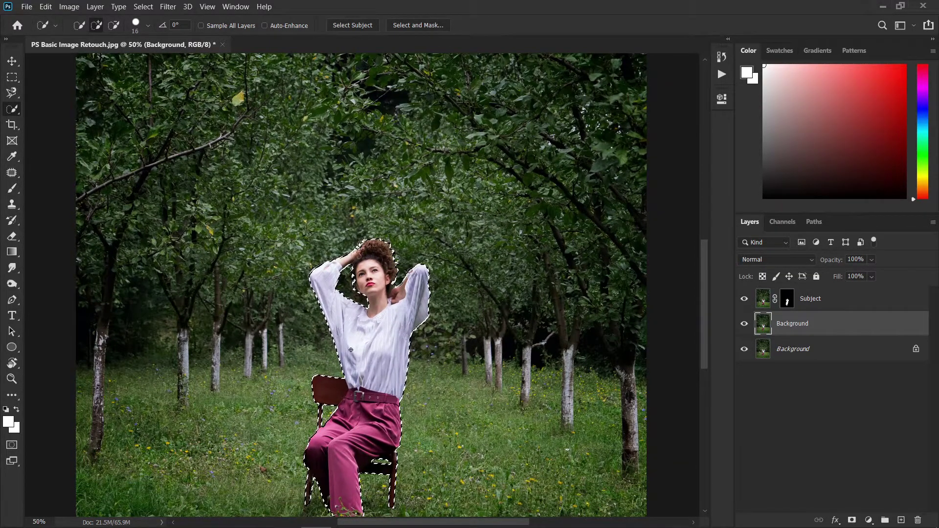
Hide the Subject layer and expand the selection around the woman and chair by 5 pixels.
left_click(744, 299)
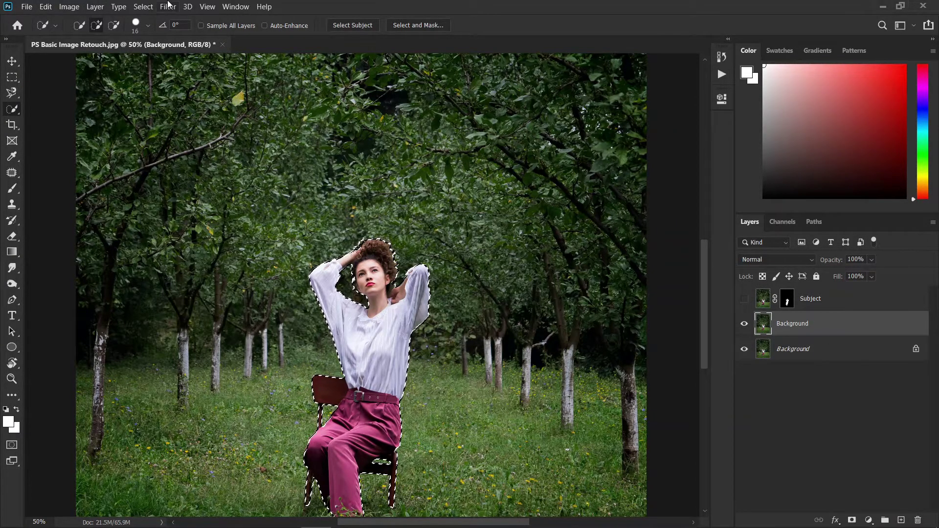
left_click(139, 6)
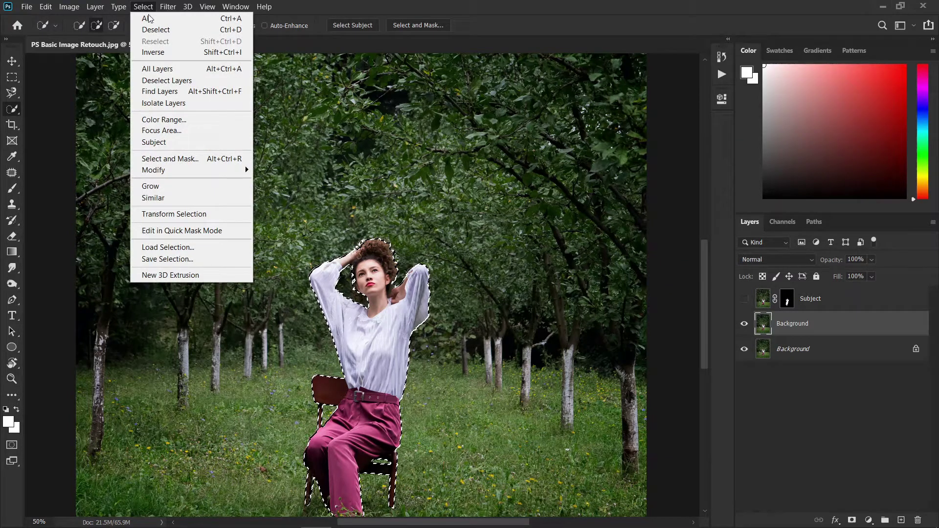
mouse_move(195, 170)
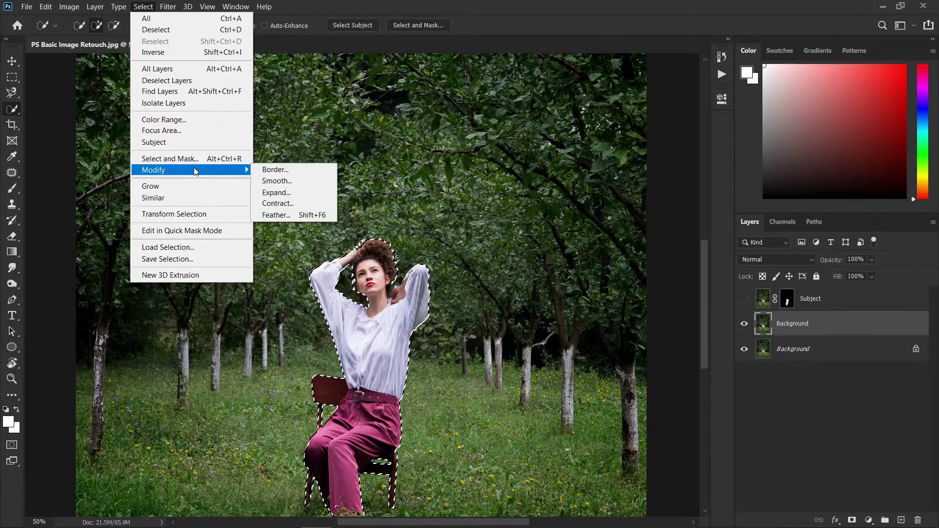
left_click(321, 193)
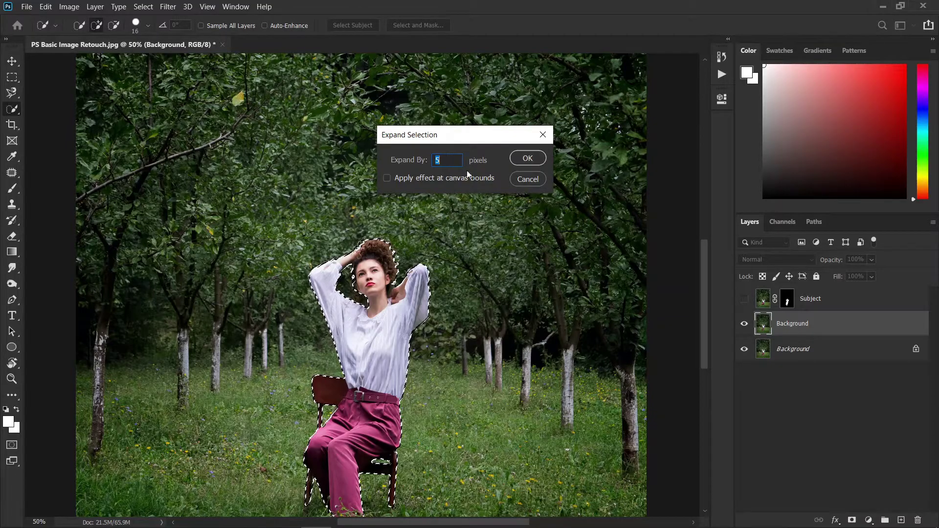
left_click(526, 159)
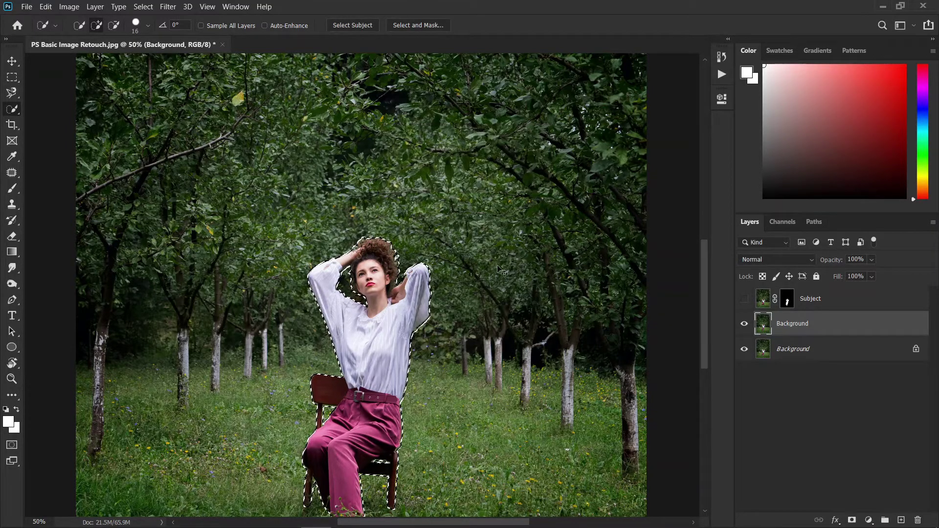
Examine the expanded selection outline around the woman's hair, sleeves and the chair.
key("ctrl+plus")
key("ctrl+plus")
key("ctrl+plus")
key("ctrl+plus")
key("ctrl+plus")
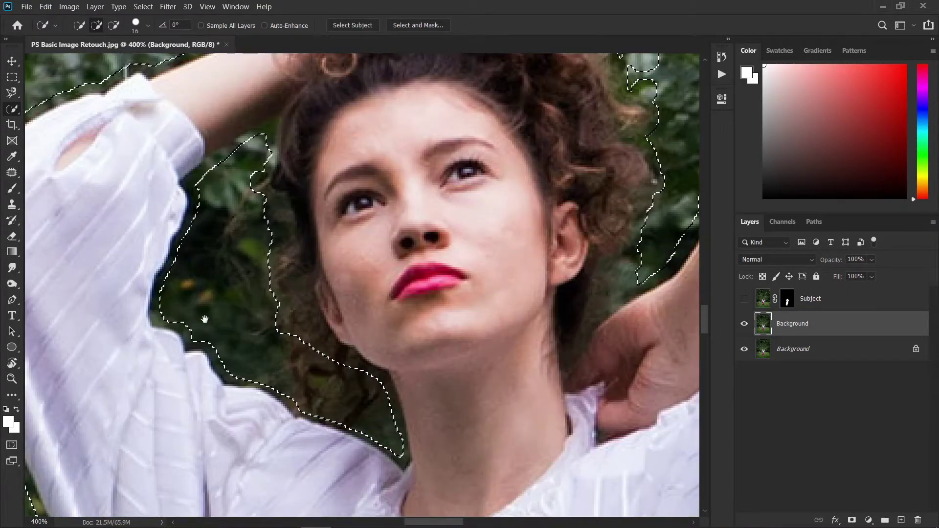
left_click_drag(242, 316, 274, 306)
scroll(242, 332, "down", 5)
scroll(242, 333, "left", 2)
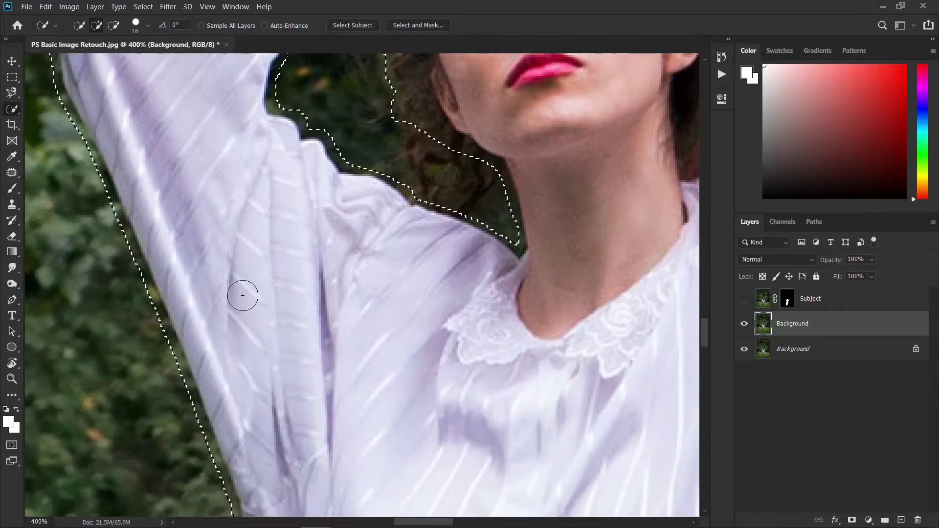
scroll(254, 328, "down", 10)
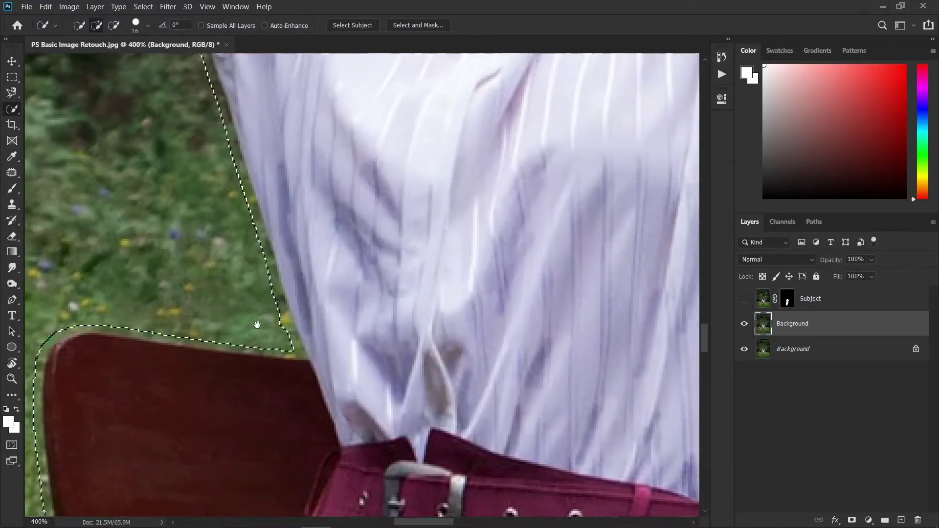
key("ctrl+minus")
scroll(258, 331, "down", 6)
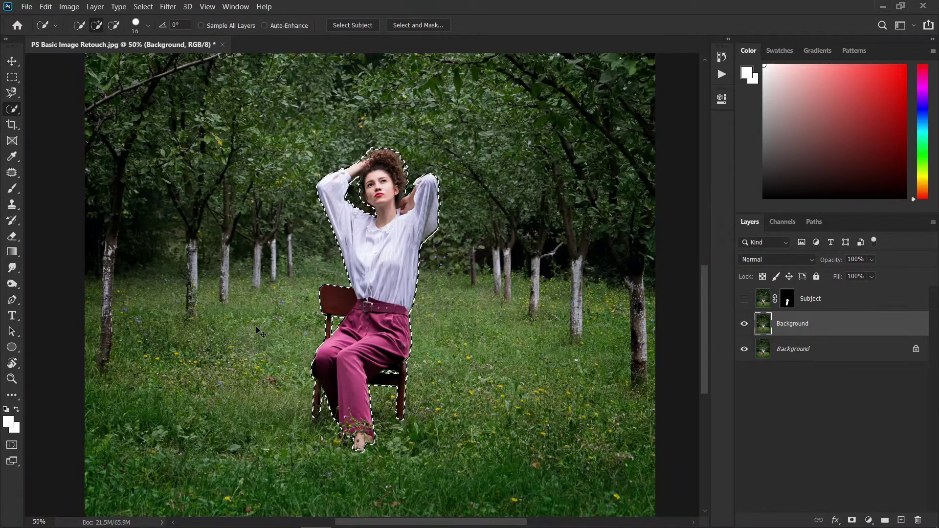
key("ctrl+plus")
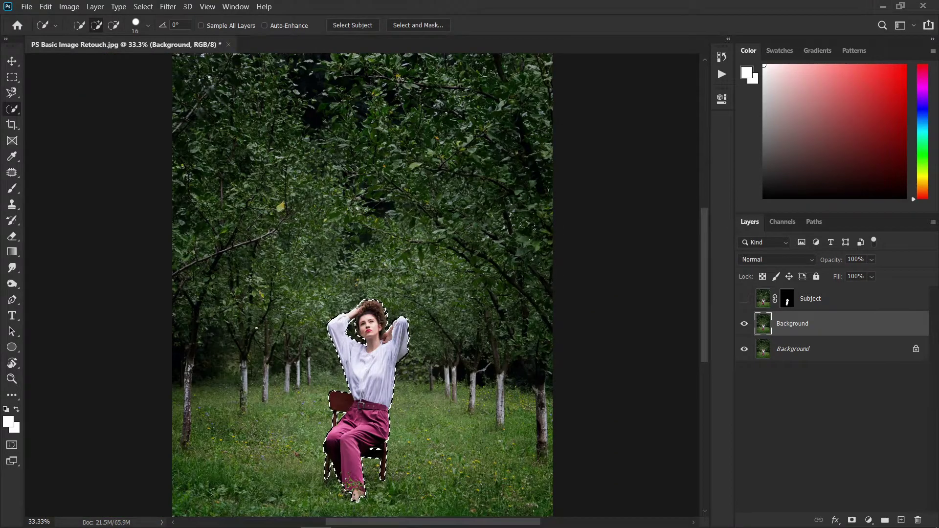
Fill the selected woman and chair on the Background copy using Content-Aware with Color Adaptation, Normal mode and 100% opacity.
key("shift+F5")
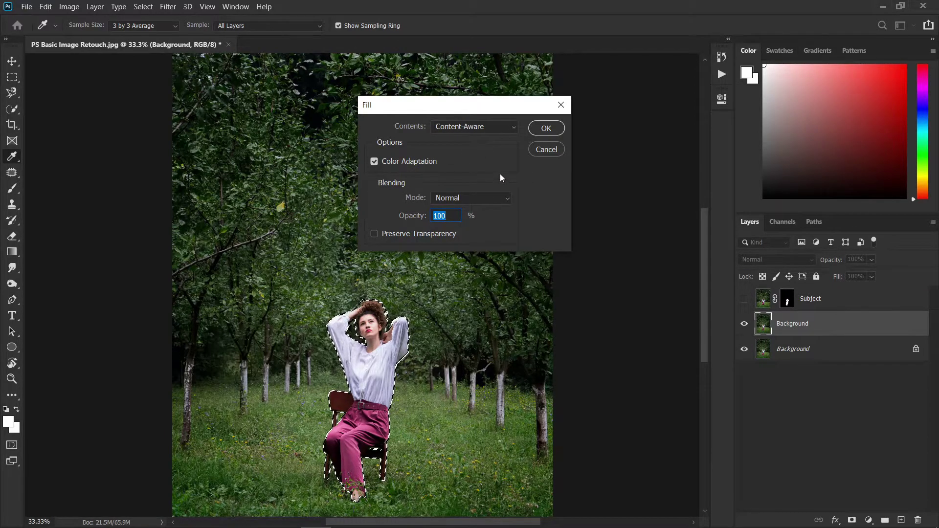
left_click(534, 150)
left_click(45, 7)
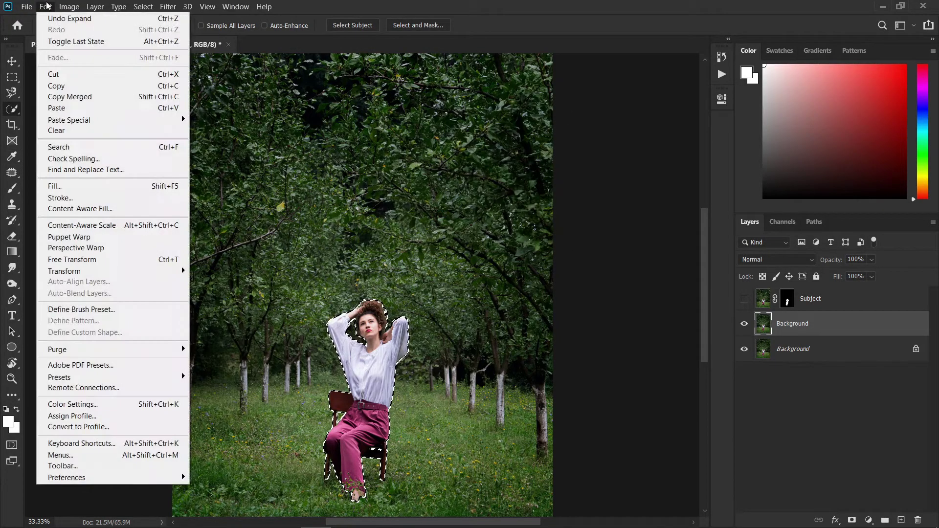
left_click(171, 186)
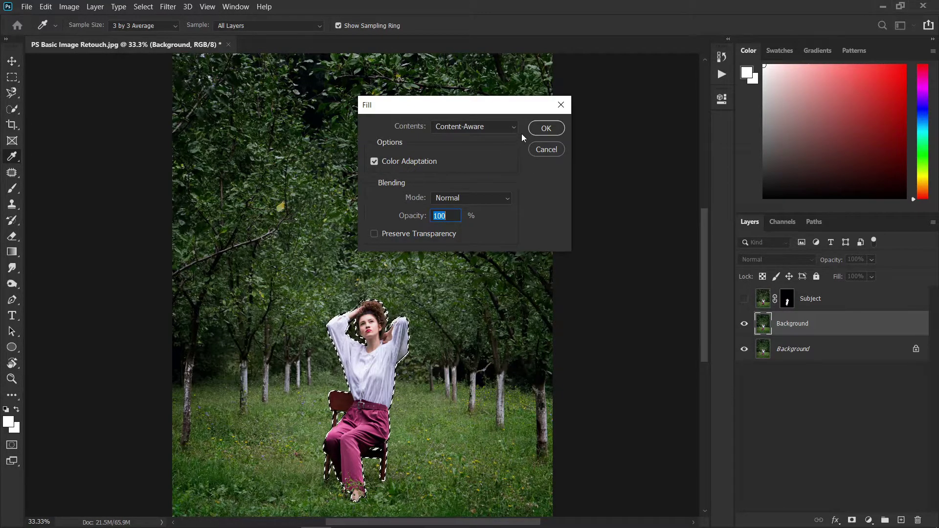
left_click(497, 127)
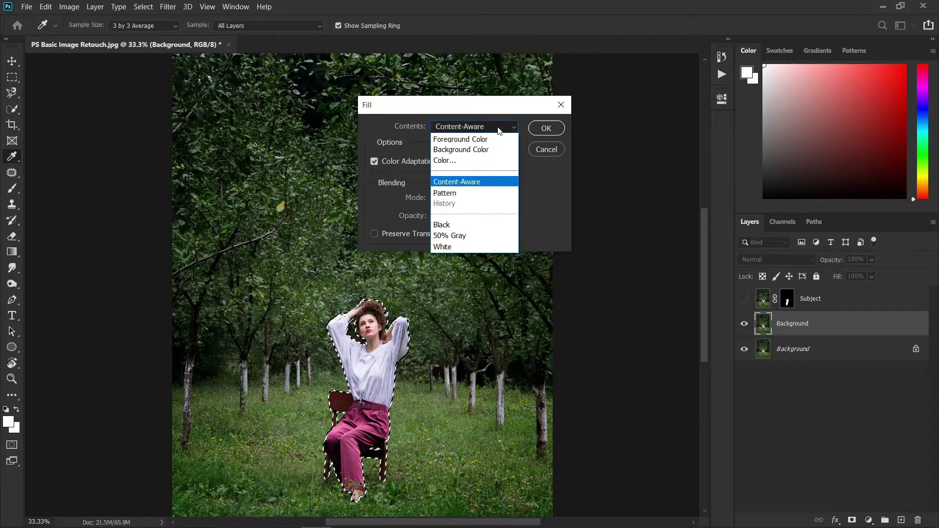
left_click(482, 182)
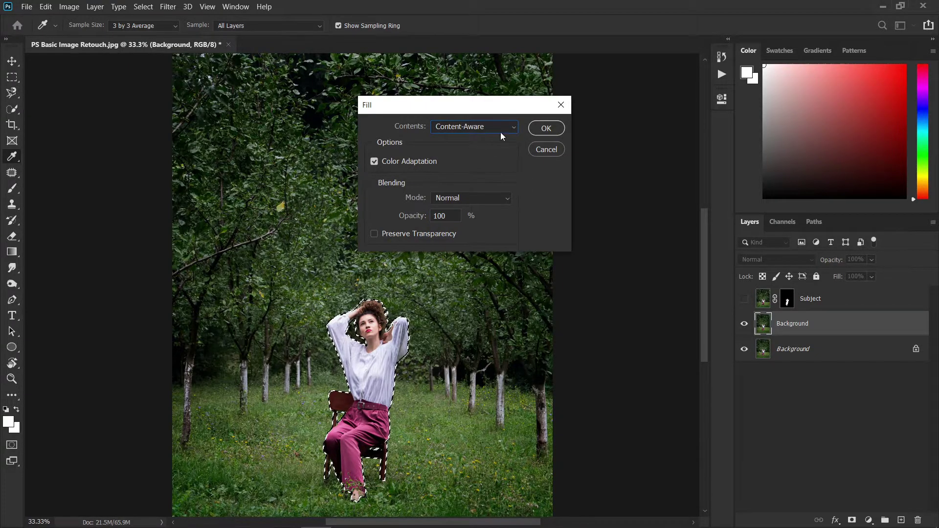
left_click(537, 127)
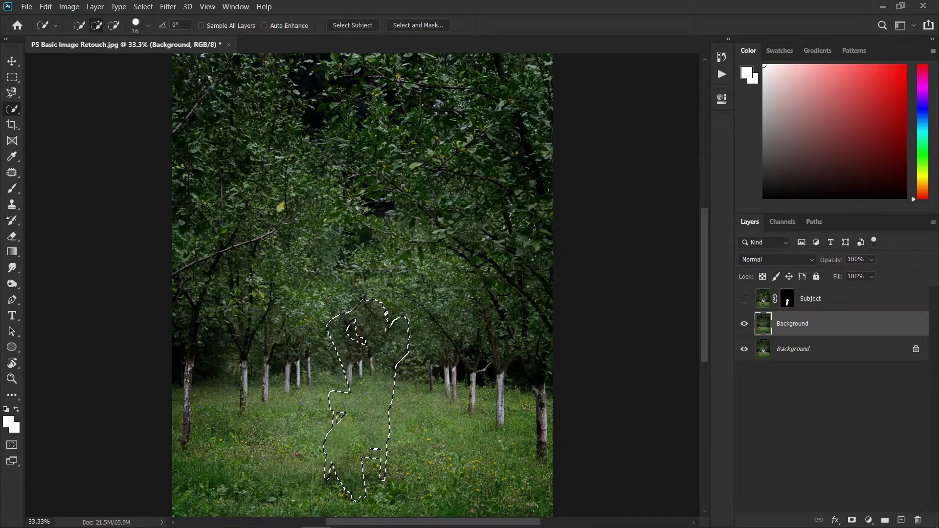
Deselect the filled area and compare the Background copy with the original photo by toggling the copy's visibility.
key("ctrl+d")
key("ctrl+plus")
key("ctrl+plus")
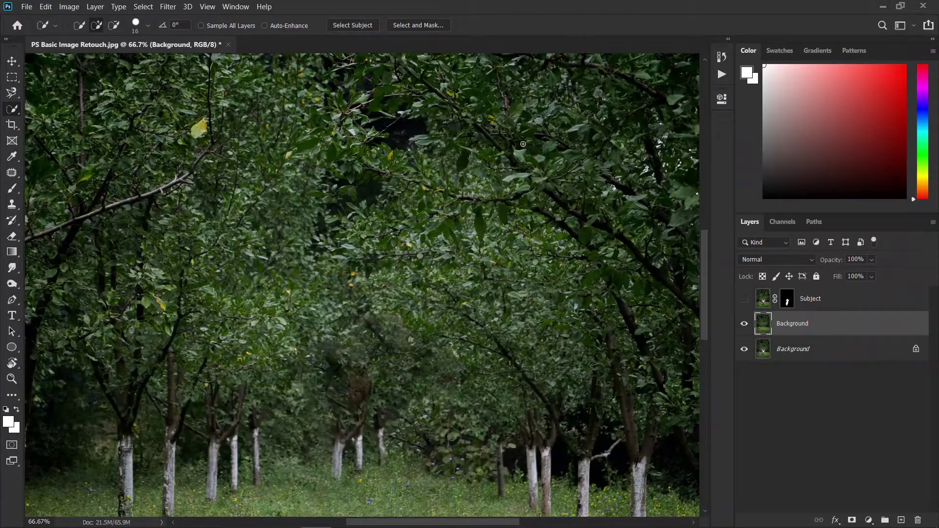
left_click_drag(479, 231, 474, 192)
scroll(472, 205, "down", 5)
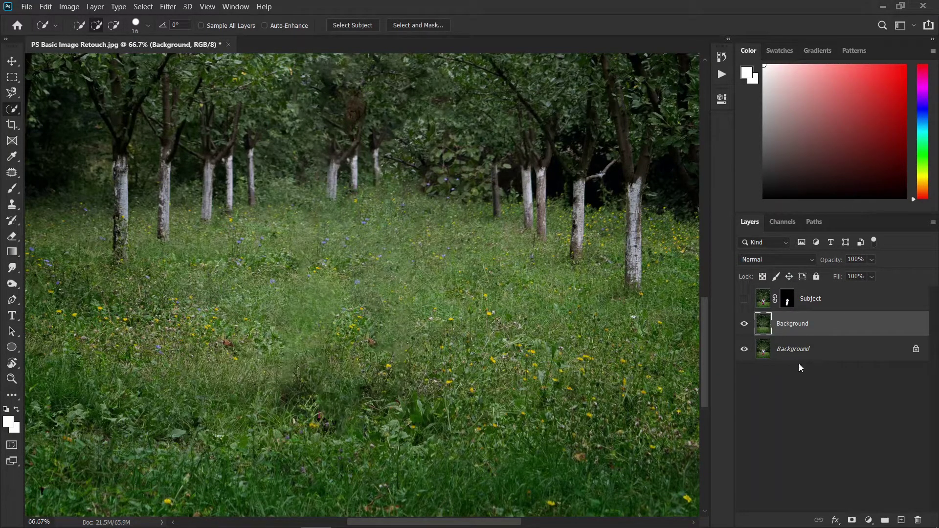
left_click(744, 323)
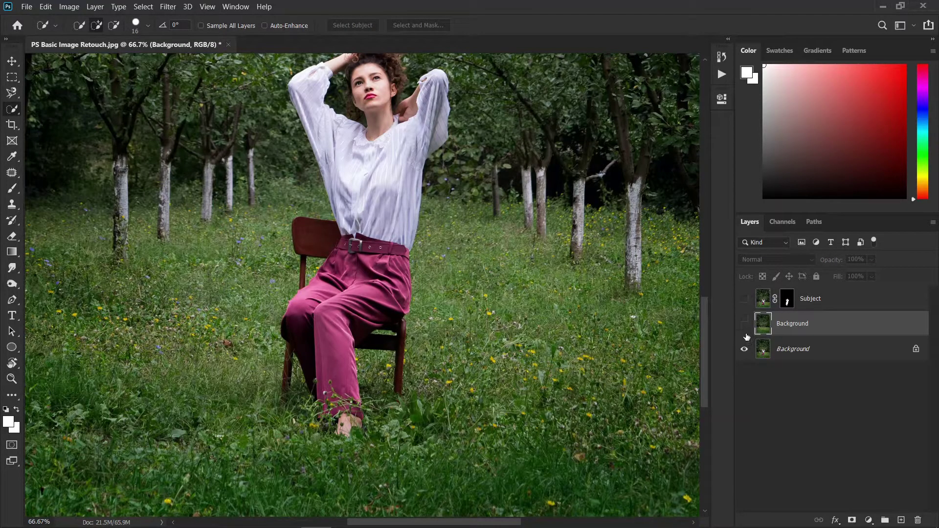
left_click(744, 324)
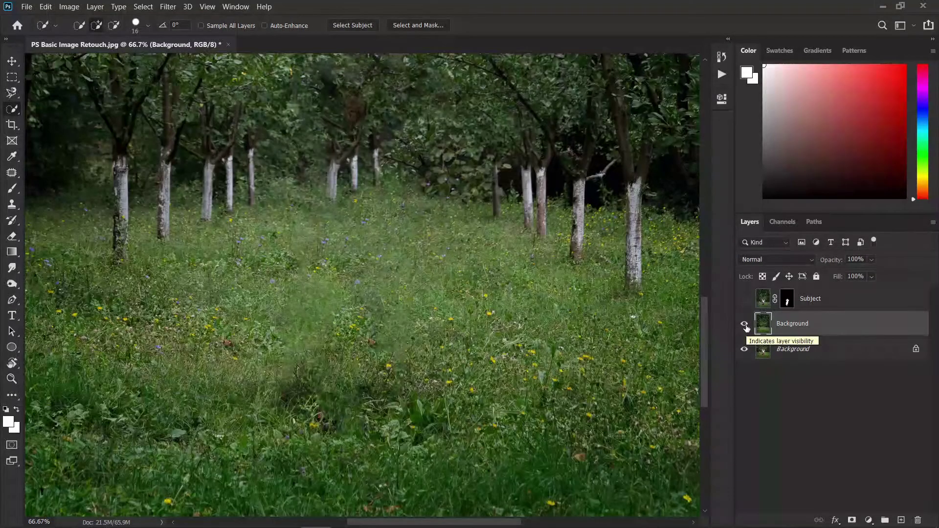
Compare the Content-Aware filled background with the original photo by toggling the visibility of the Subject and filled Background layers.
left_click(744, 300)
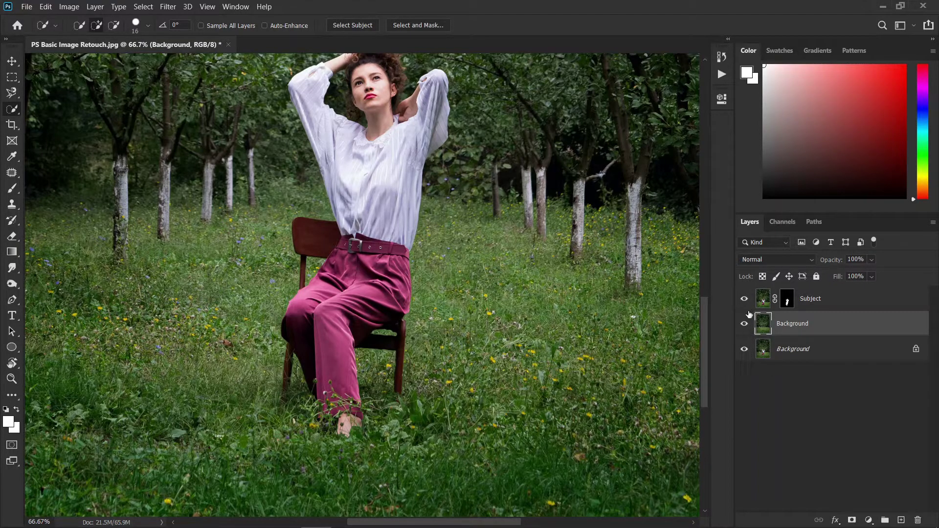
left_click(744, 325)
left_click(745, 299)
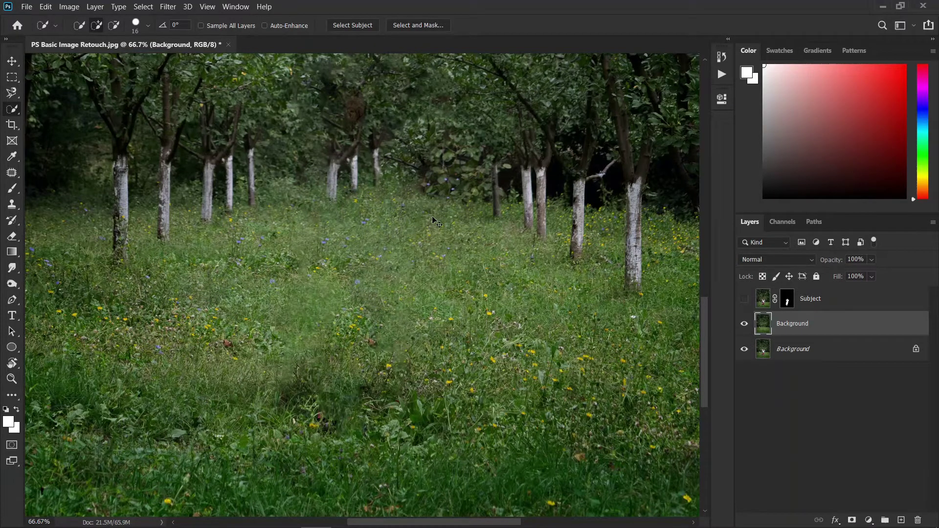
key("ctrl+minus")
key("ctrl+plus")
left_click_drag(418, 145, 415, 194)
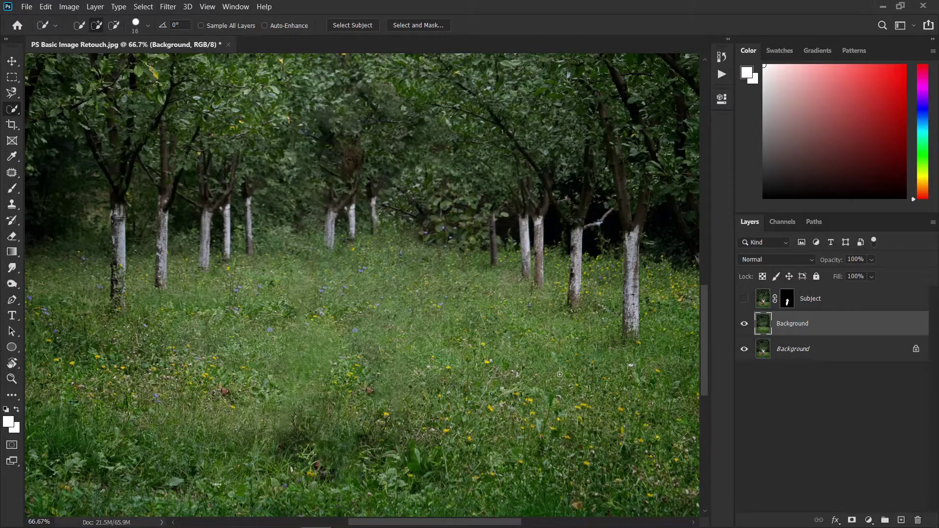
left_click(744, 323)
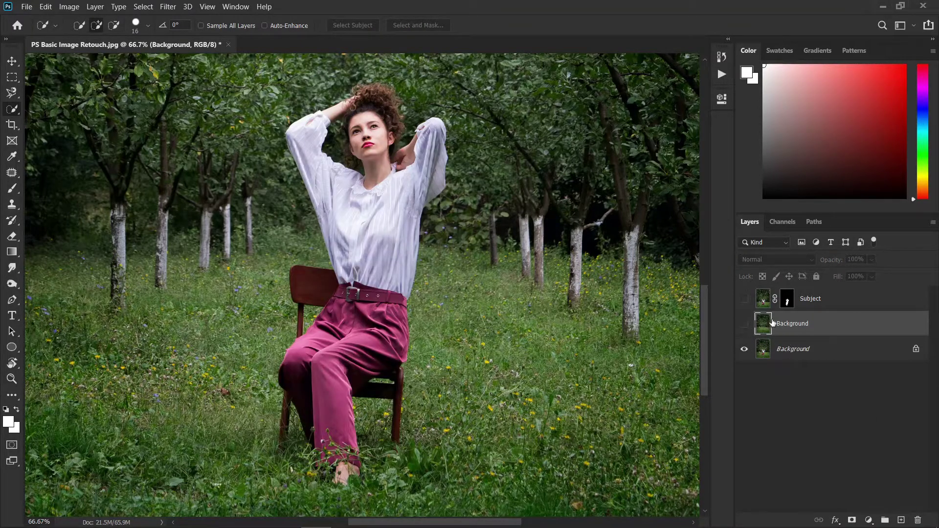
left_click(744, 324)
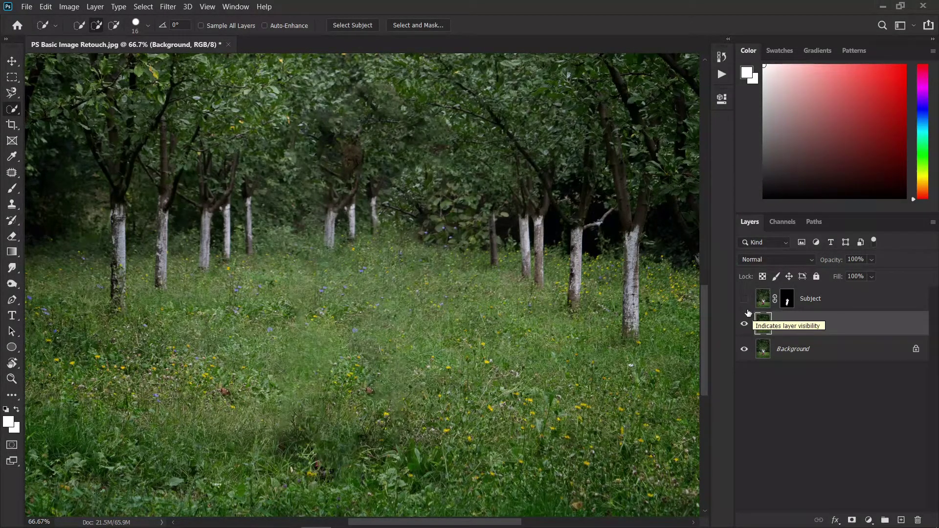
left_click(744, 299)
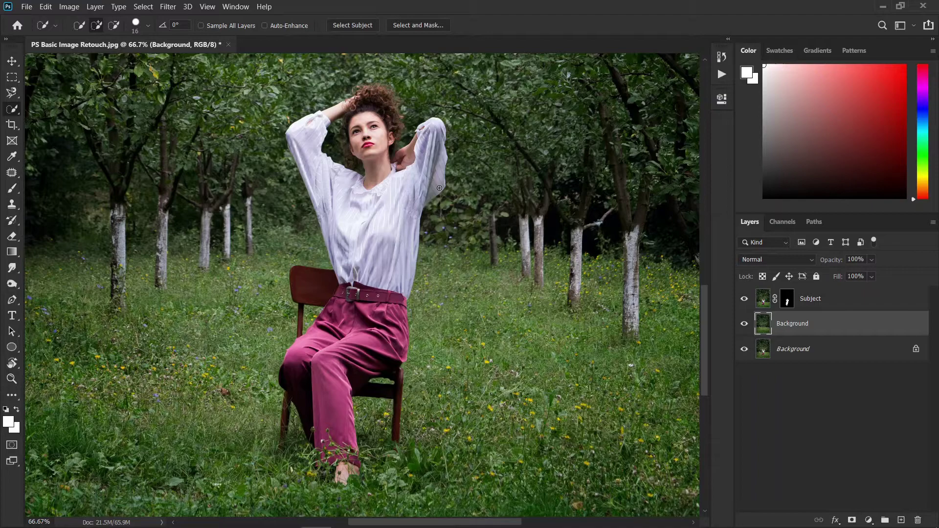
Select the filled Background layer and hide the Subject layer to expose the central trees where the woman's head was.
left_click(849, 304)
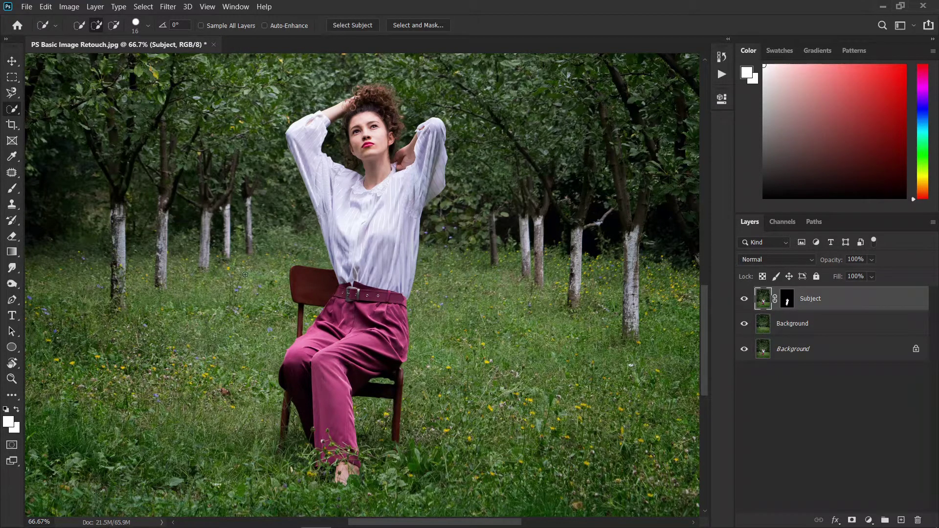
key("ctrl+minus")
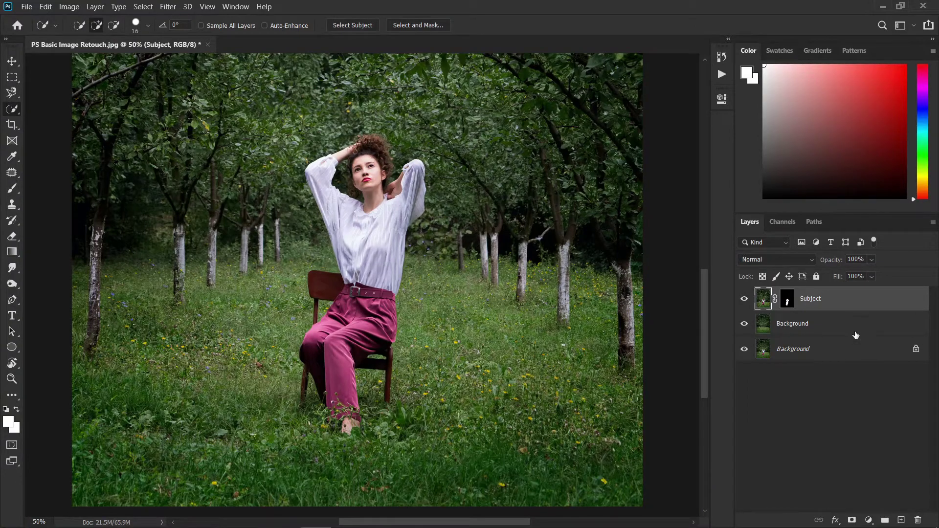
left_click(823, 329)
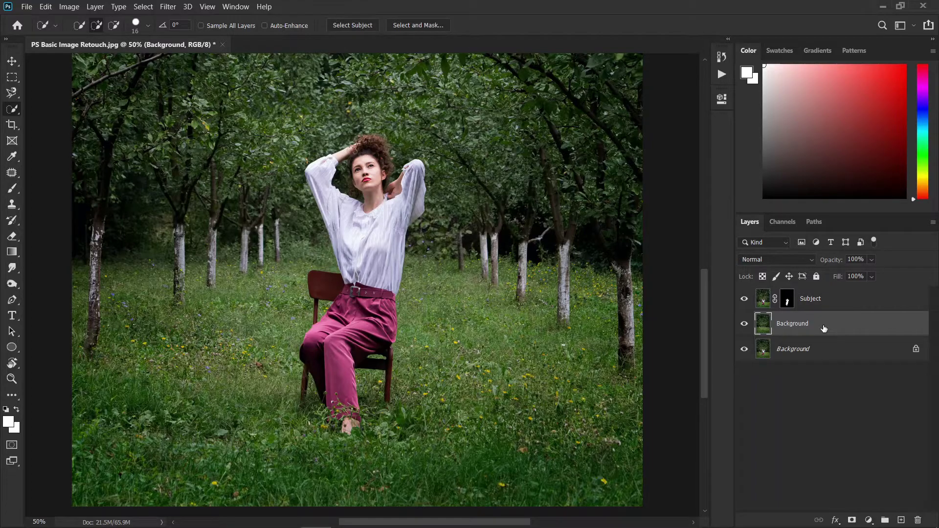
left_click(743, 299)
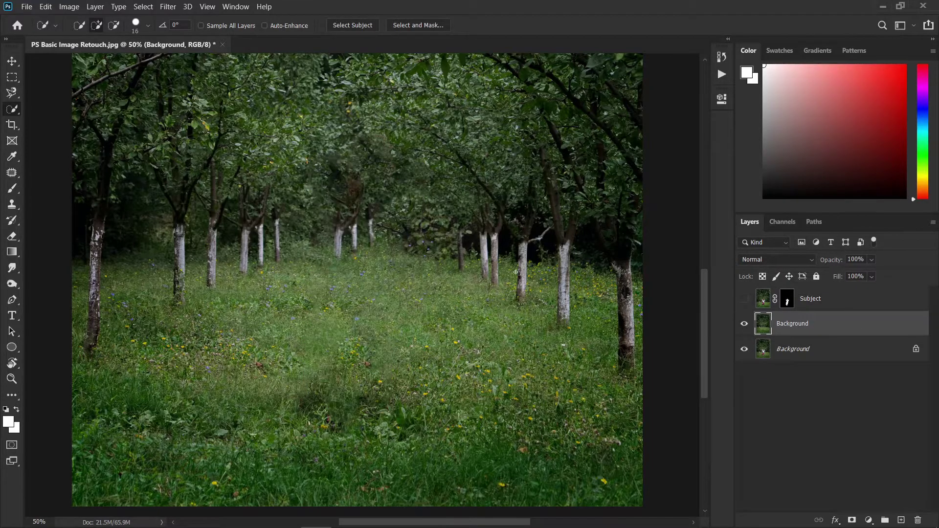
scroll(516, 272, "up", 4)
left_click_drag(514, 273, 497, 397)
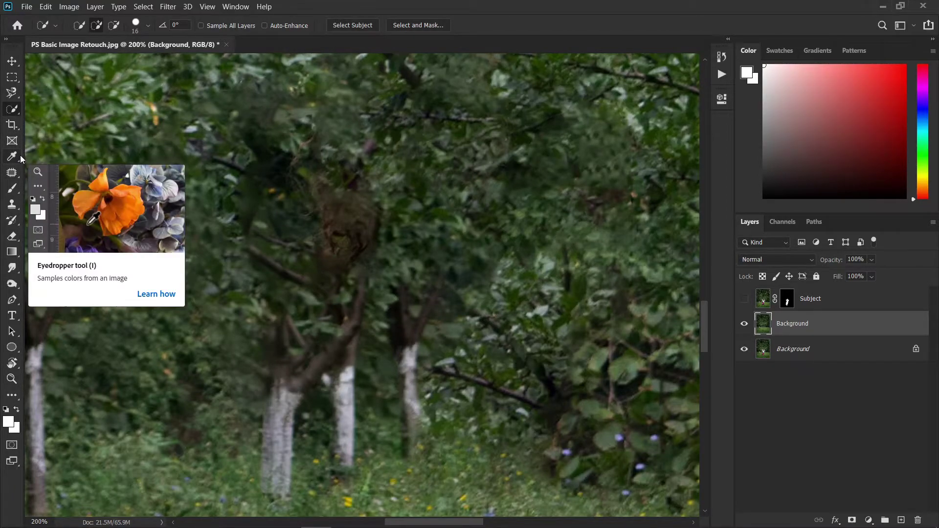
Set up the Spot Healing Brush in Content-Aware type and Normal mode with a brush size of 49.
left_click(19, 180)
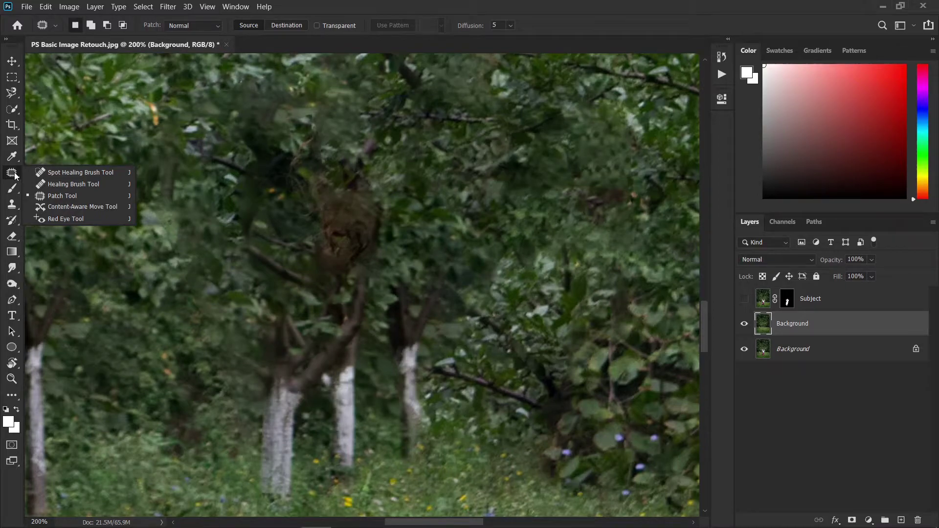
left_click(48, 175)
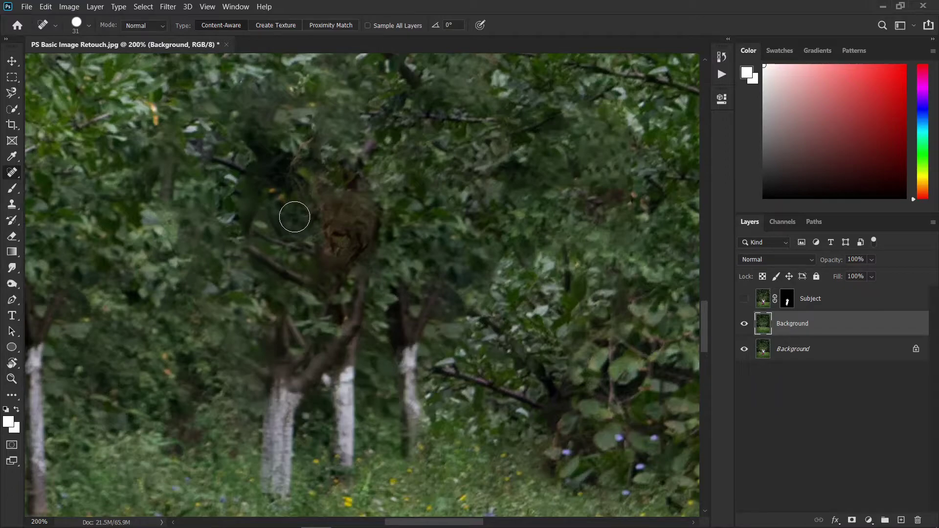
left_click_drag(294, 217, 321, 217)
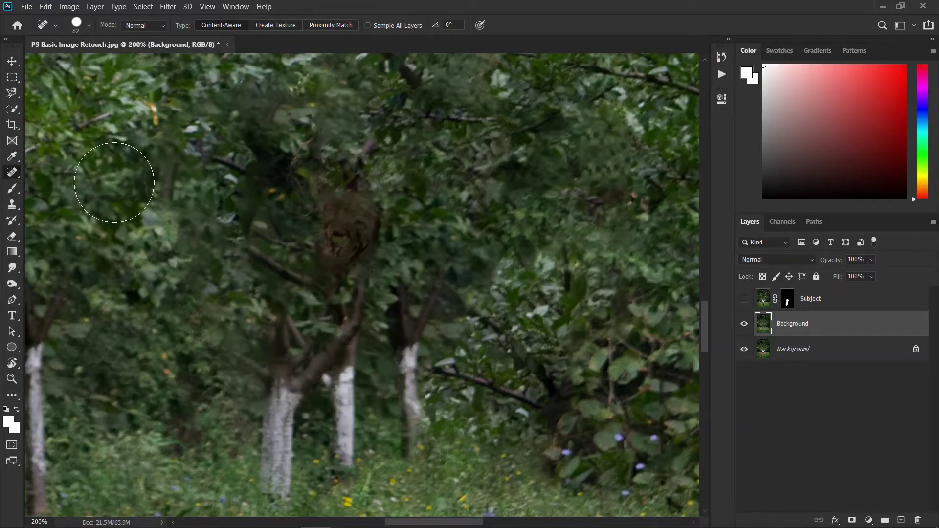
right_click(13, 172)
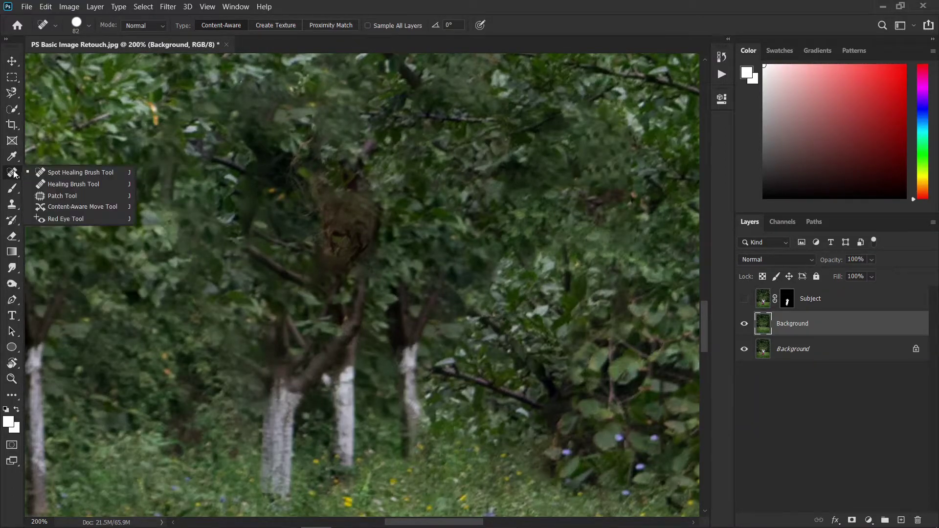
left_click(69, 172)
left_click_drag(195, 184, 189, 184)
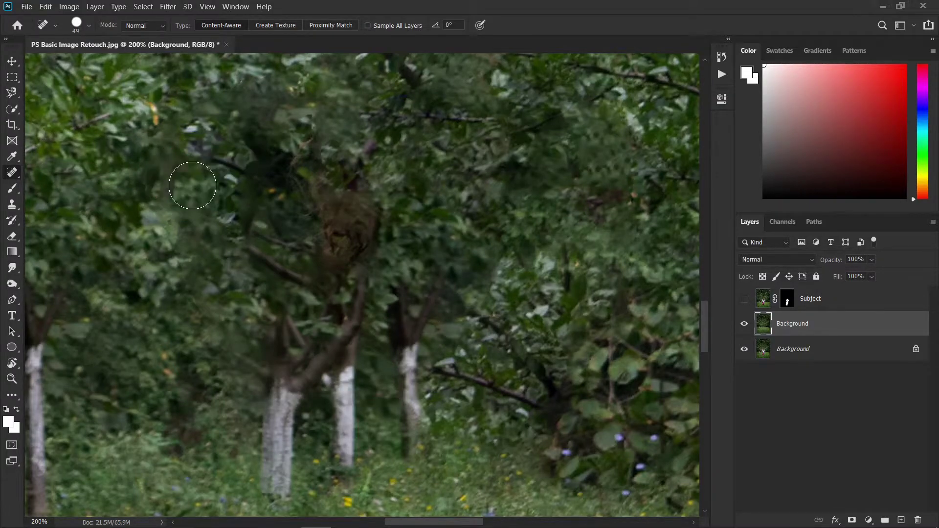
Heal the brown hair-like patch and the smudged branches in the central tree's foliage on the filled Background layer.
mouse_move(361, 191)
left_mouse_down()
mouse_move(365, 216)
mouse_move(340, 282)
mouse_move(335, 195)
mouse_move(352, 189)
mouse_move(338, 263)
left_mouse_up()
left_click_drag(380, 225, 362, 277)
mouse_move(292, 267)
left_mouse_down()
mouse_move(302, 208)
mouse_move(331, 163)
mouse_move(384, 162)
left_mouse_up()
scroll(383, 162, "right", 3)
scroll(384, 163, "up", 3)
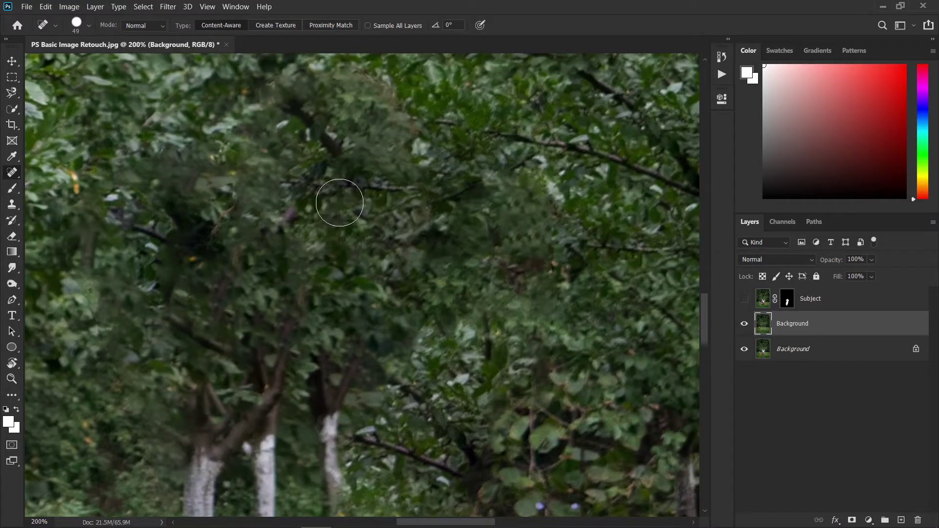
left_click_drag(339, 201, 352, 190)
scroll(352, 190, "down", 4)
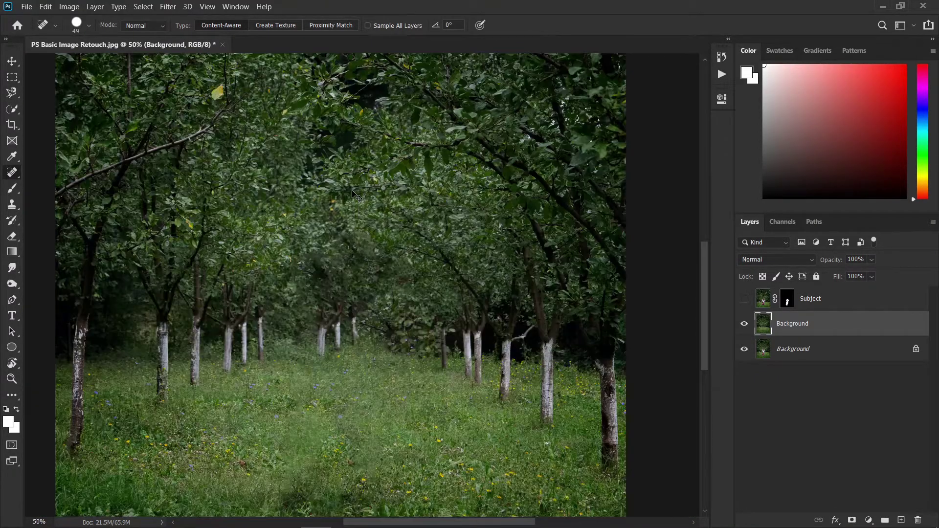
left_click_drag(348, 197, 358, 147)
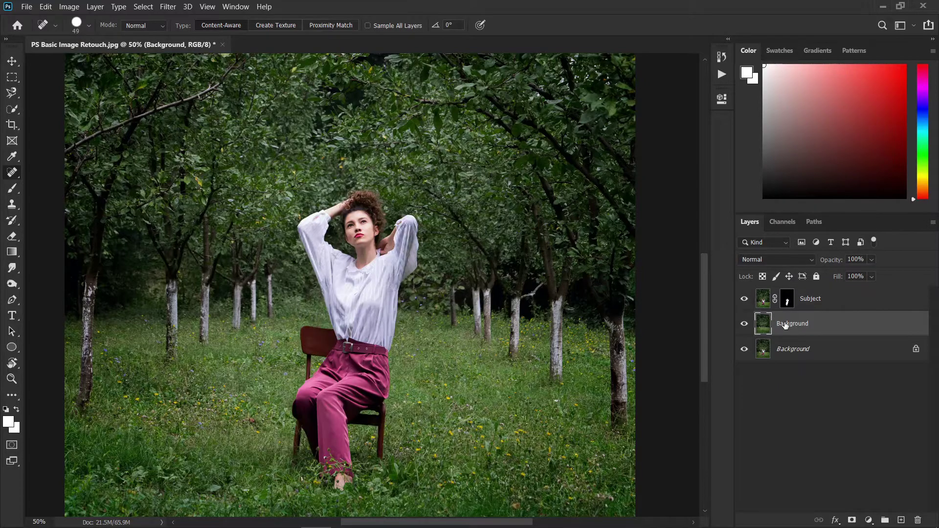
Check the retouched background with the Subject layer hidden, show Subject again and duplicate the retouched Background layer.
left_click(742, 303)
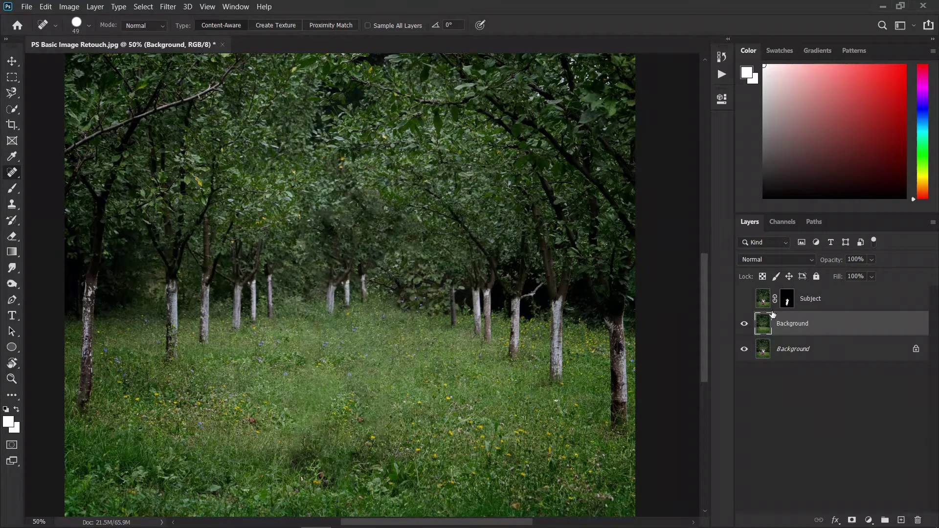
left_click(743, 299)
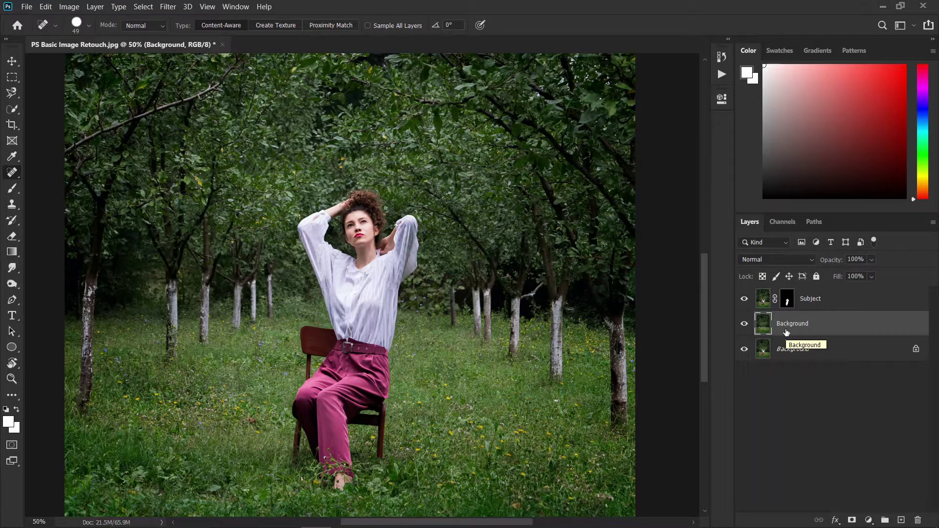
key("ctrl+j")
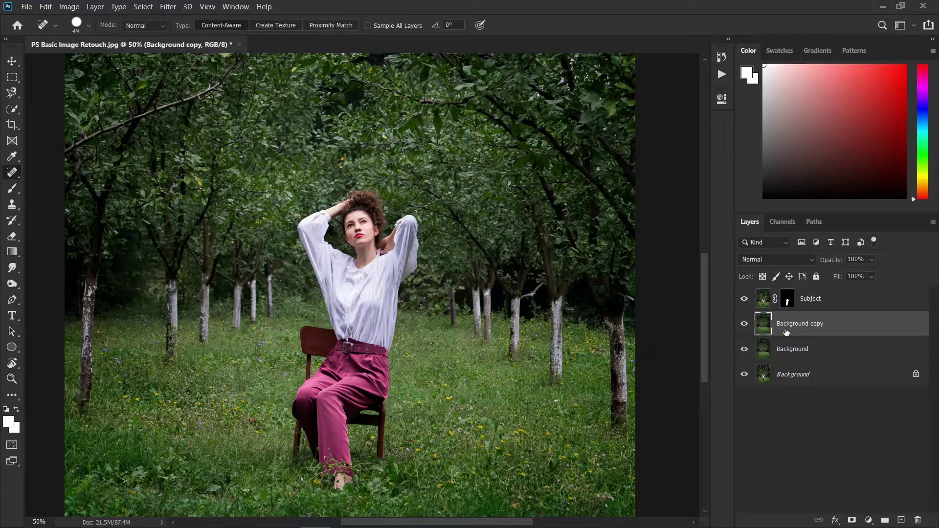
Convert the Background copy layer to a Smart Object.
right_click(837, 330)
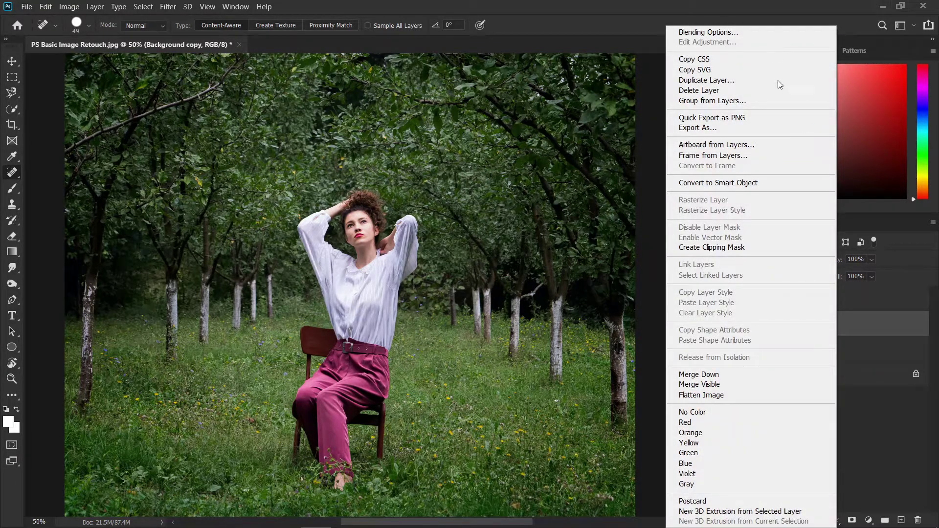
left_click(904, 327)
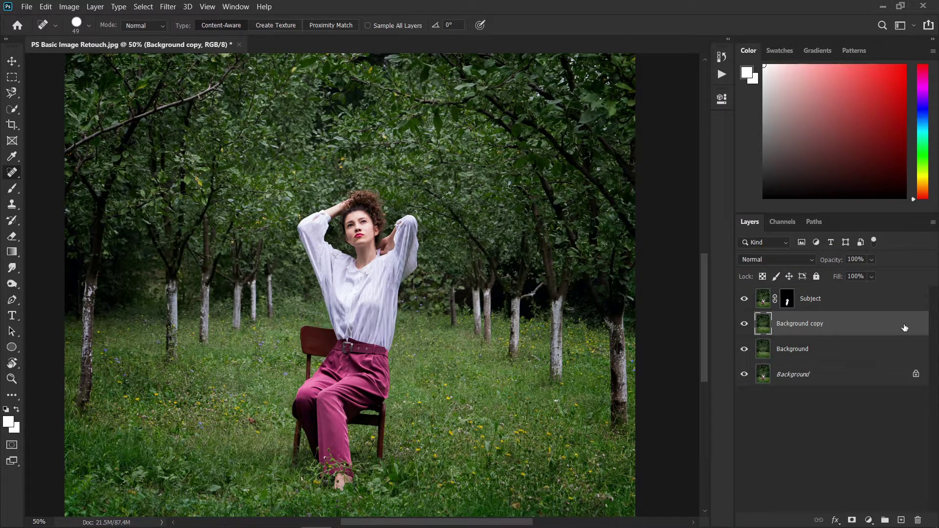
right_click(898, 328)
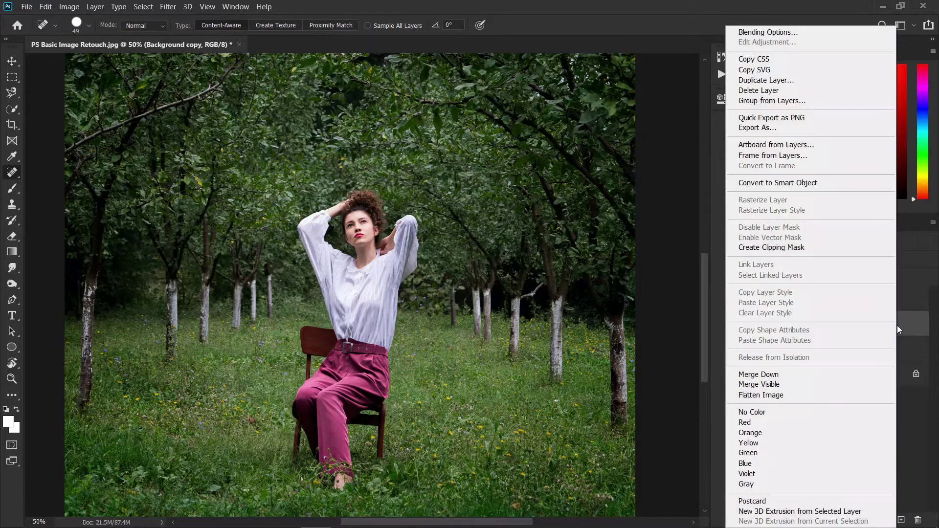
left_click(913, 329)
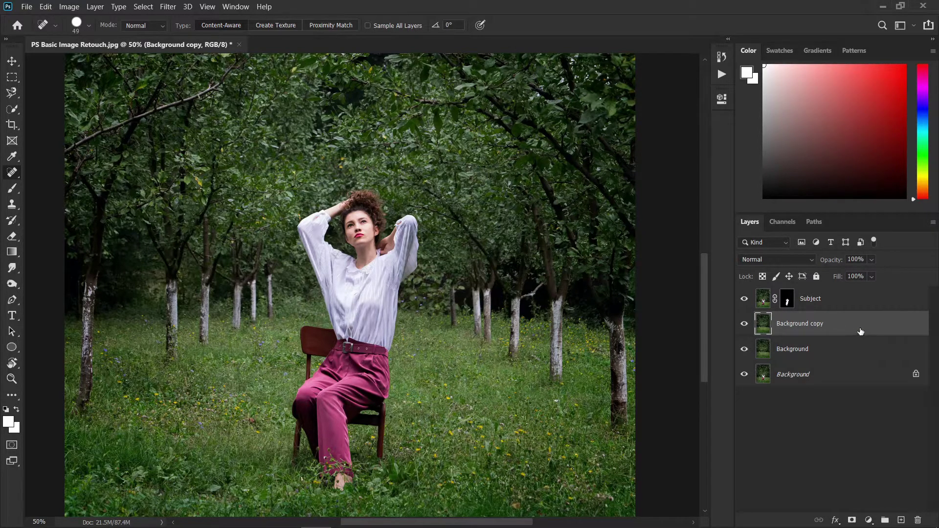
right_click(833, 327)
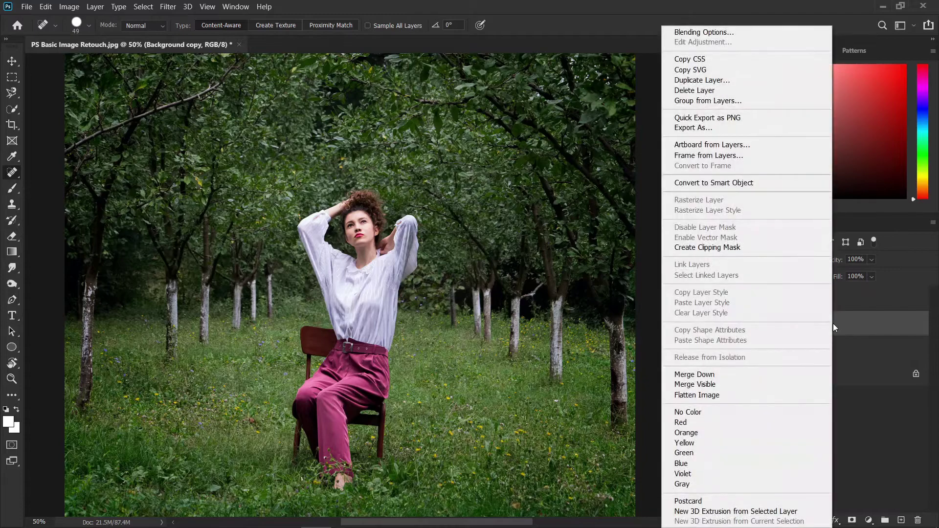
left_click(758, 186)
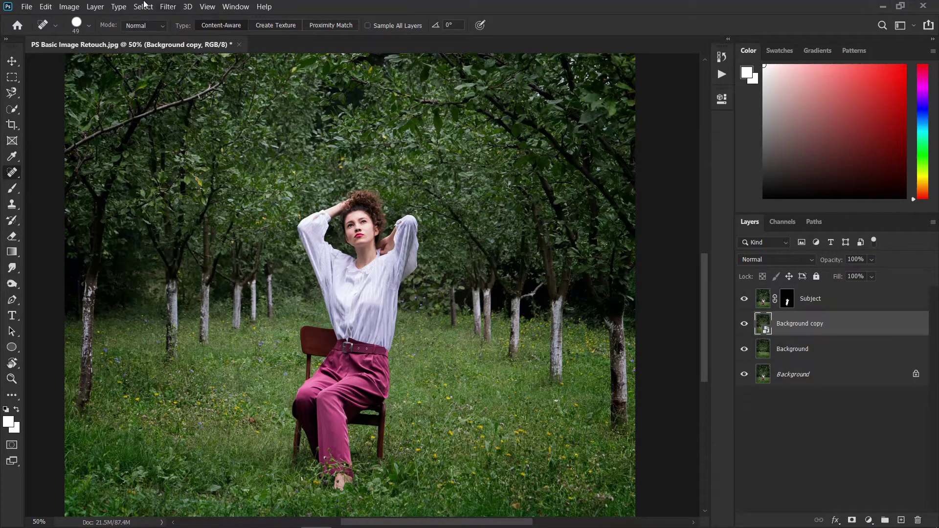
Start a Tilt-Shift blur from the Blur Gallery on the Background copy Smart Object.
left_click(168, 7)
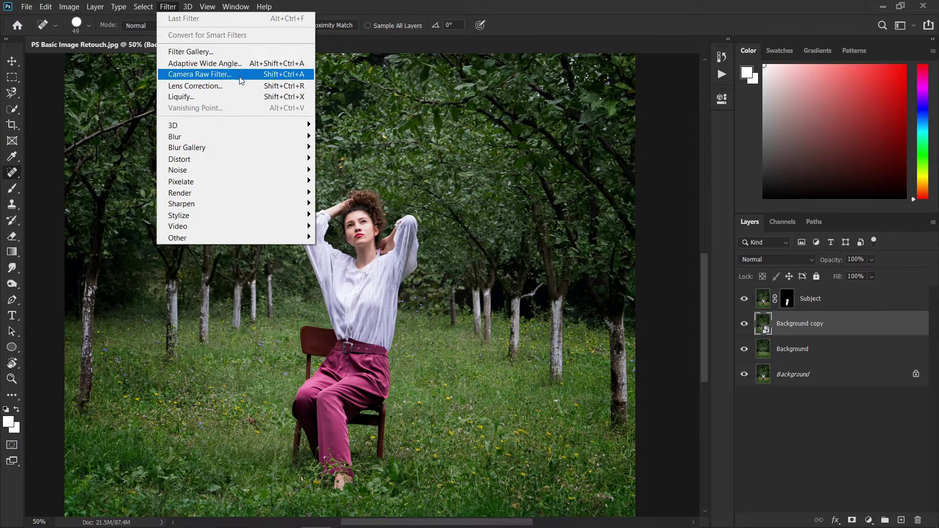
mouse_move(234, 140)
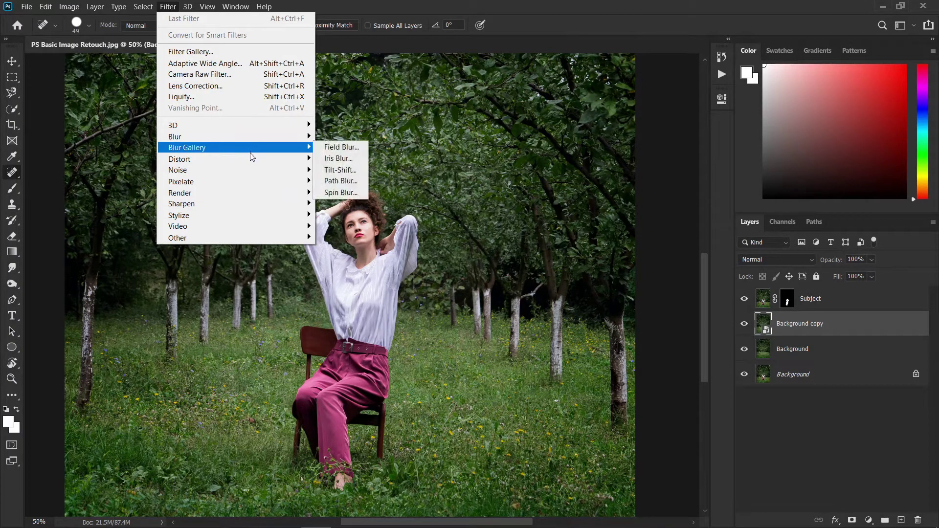
mouse_move(263, 145)
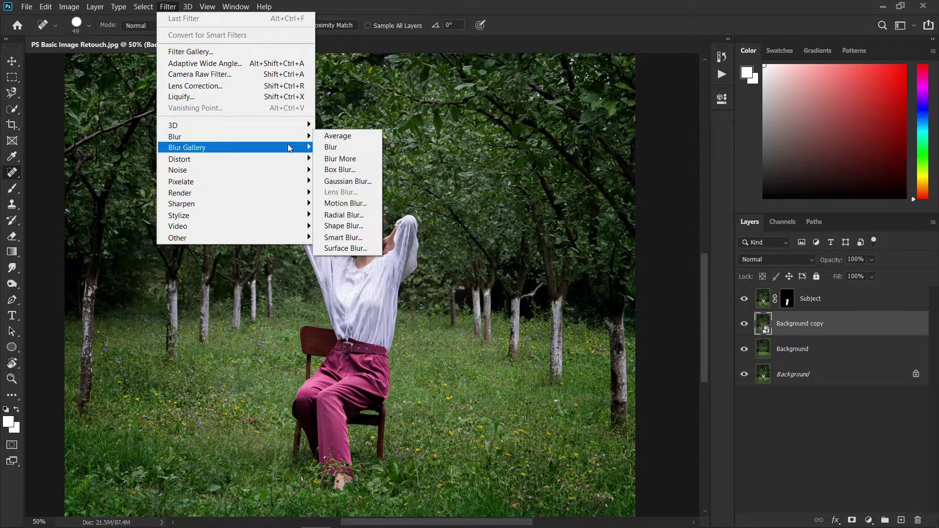
mouse_move(294, 138)
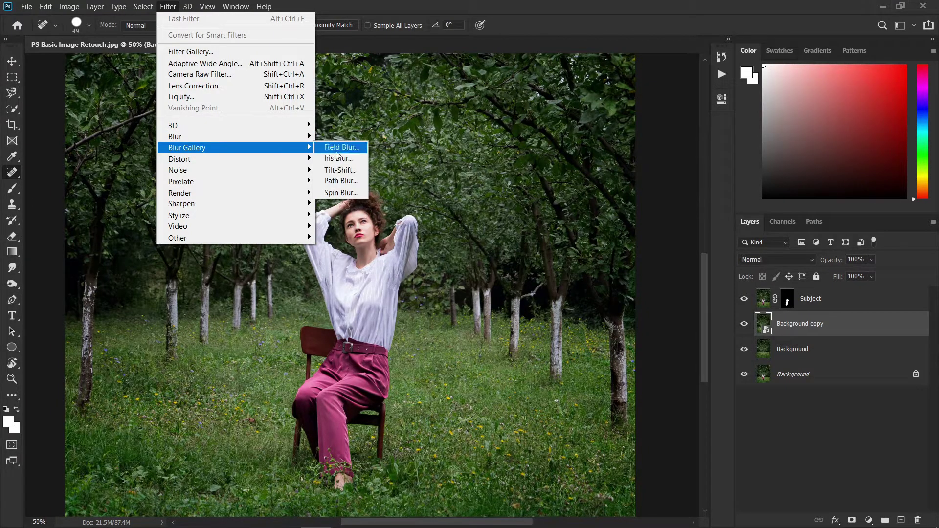
left_click(341, 170)
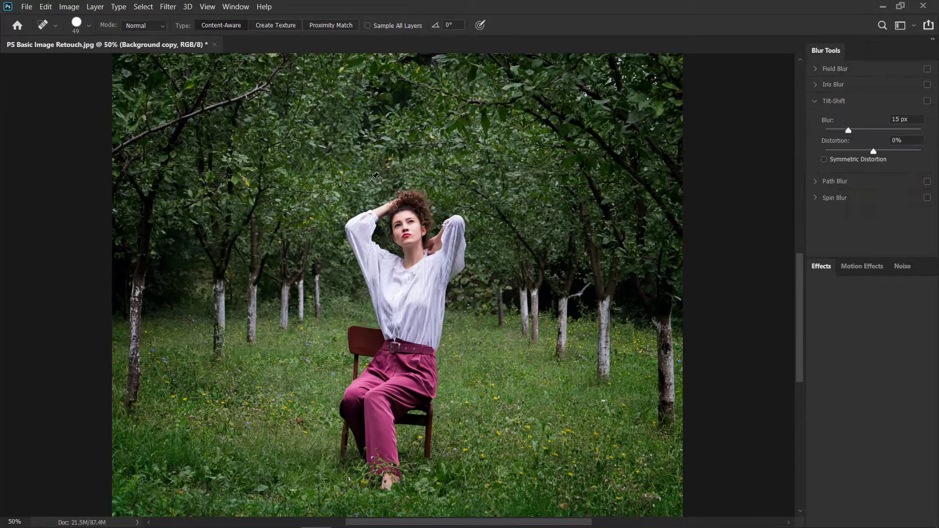
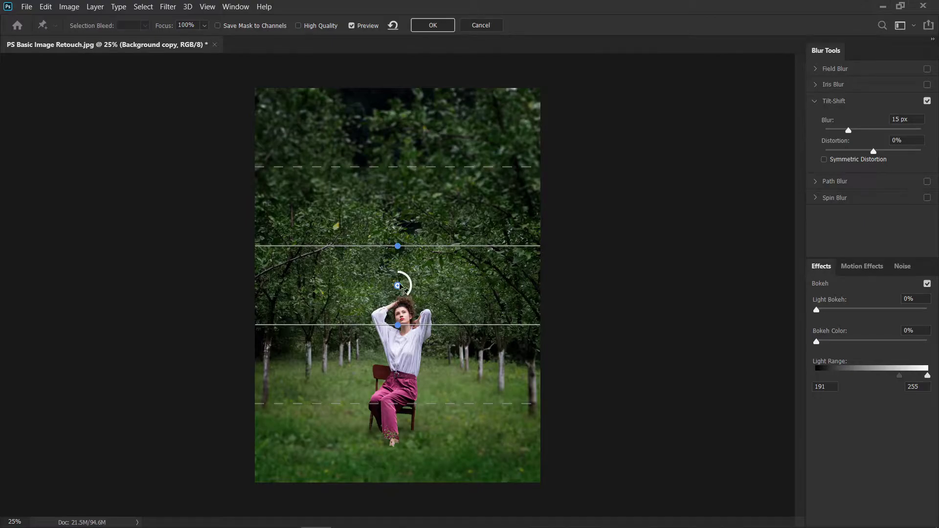
mouse_move(397, 285)
left_mouse_down()
mouse_move(413, 304)
mouse_move(398, 289)
left_mouse_up()
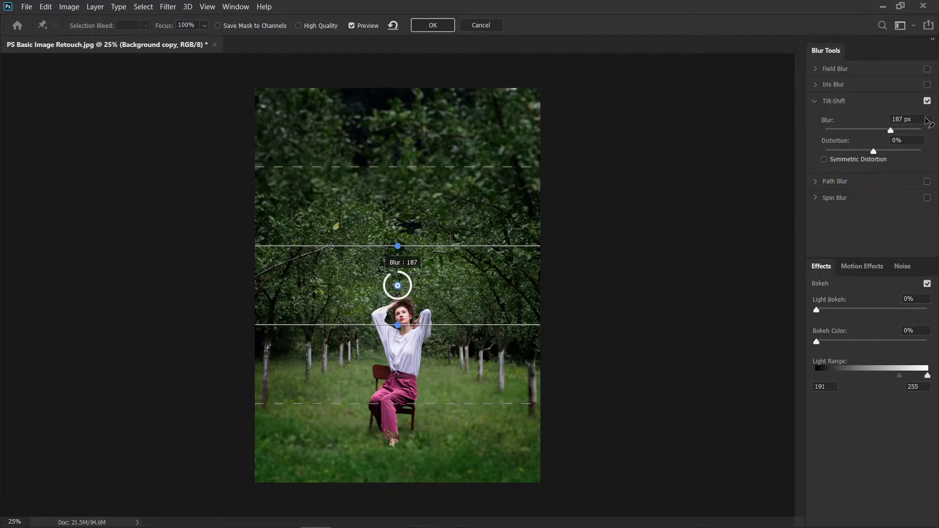
key("ctrl+z")
key("ctrl+z")
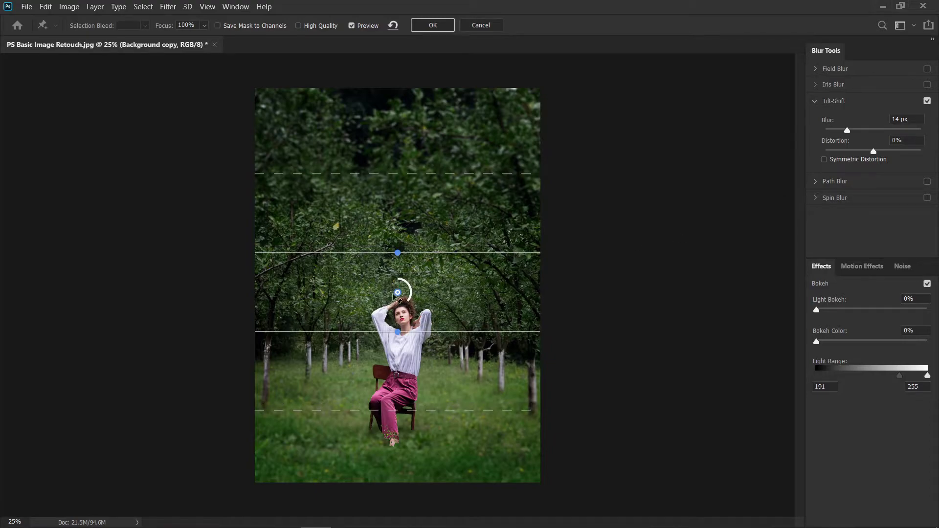
Move the Tilt-Shift centre down to the grass below the woman's feet and lower the dashed transition line to seat height.
left_click_drag(396, 294, 395, 462)
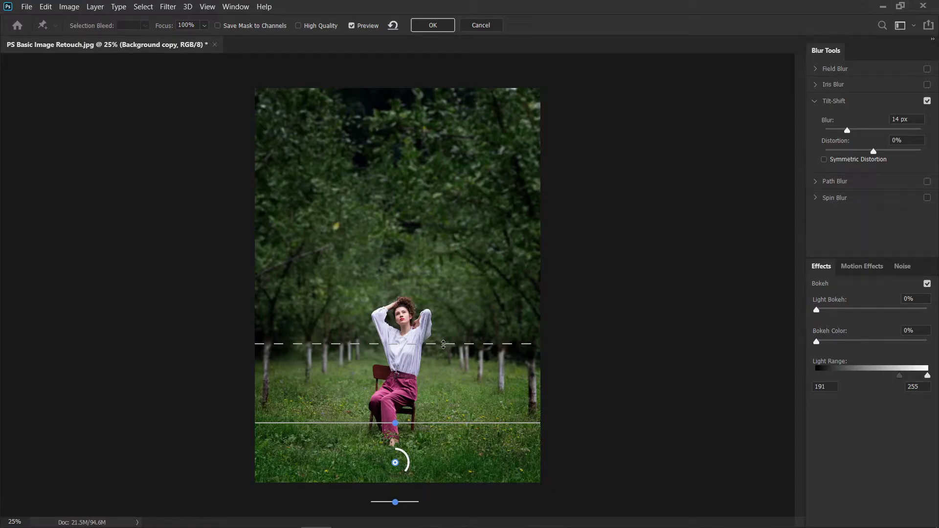
left_click_drag(442, 344, 444, 401)
Fine-tune the Tilt-Shift band, placing the solid focus line at the woman's ankles and the dashed transition line around her thighs.
key("ctrl+plus")
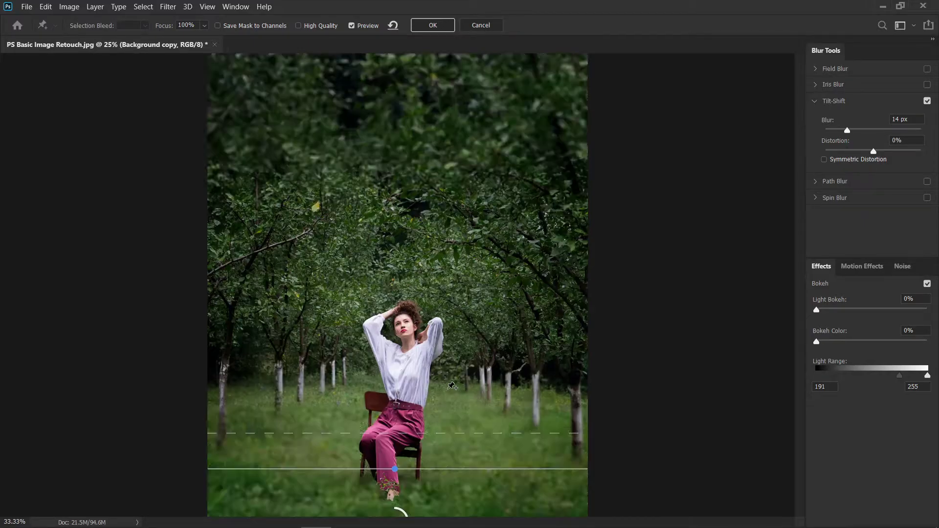
key("ctrl+plus")
key("ctrl+plus")
left_click_drag(489, 319, 483, 200)
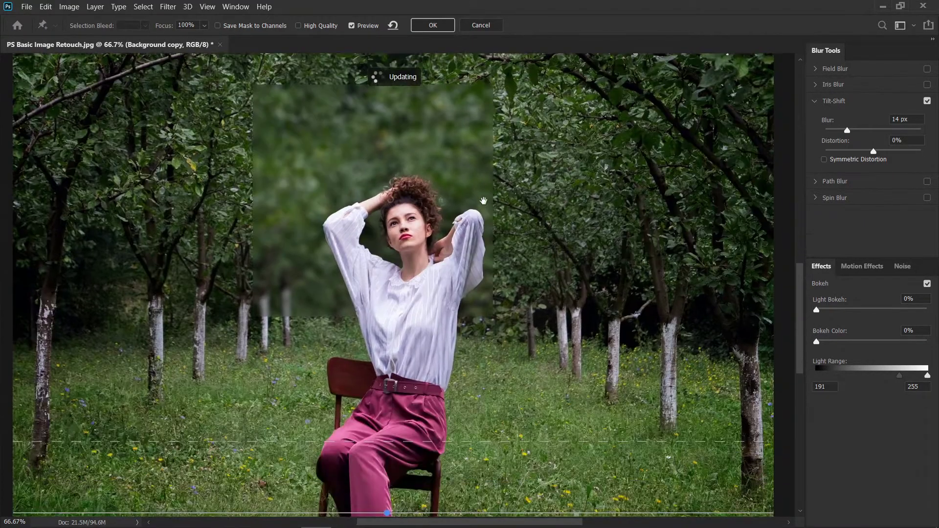
left_click_drag(491, 401, 492, 201)
left_click_drag(471, 279, 473, 312)
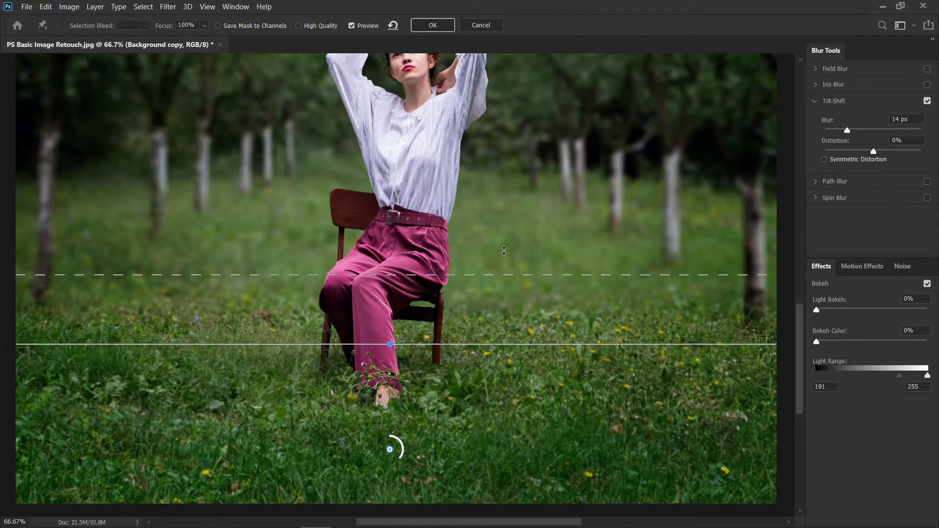
left_click_drag(503, 272, 505, 244)
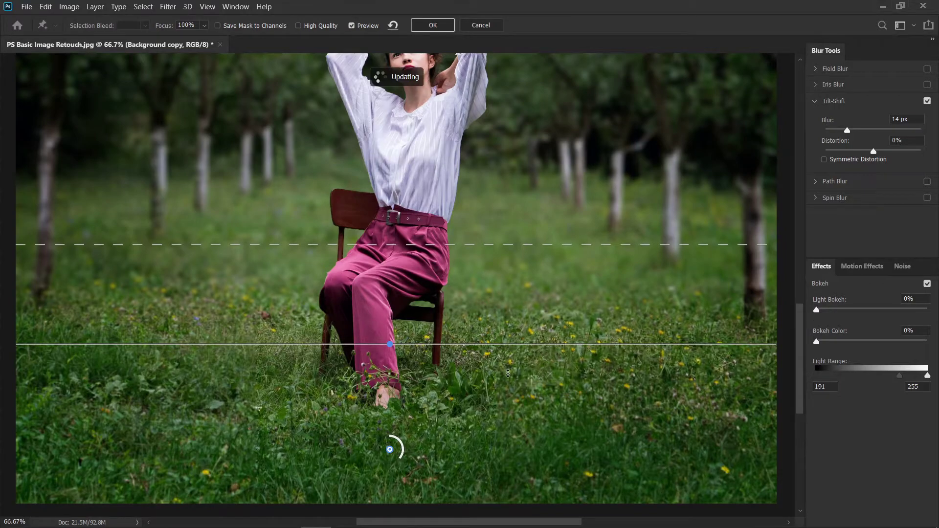
left_click_drag(508, 344, 508, 378)
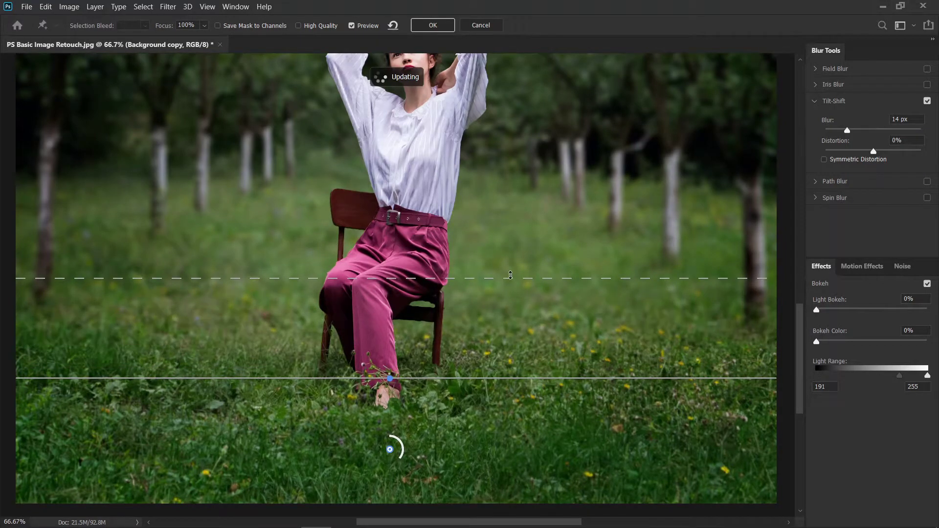
left_click_drag(510, 278, 511, 273)
left_click_drag(512, 221, 503, 339)
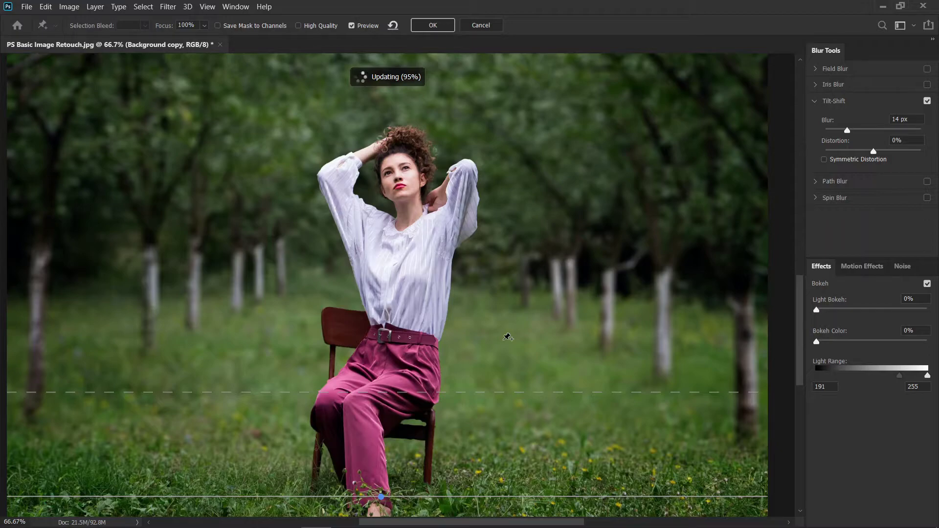
key("ctrl+minus")
key("ctrl+minus")
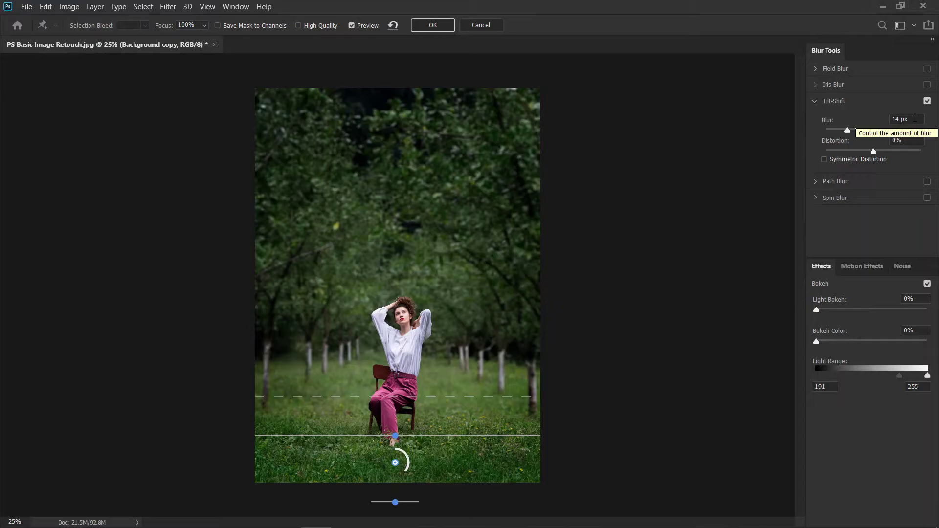
Try Tilt-Shift blur amounts of 25 and 40 px, settle on 25 px and apply the filter.
left_click_drag(920, 119, 884, 123)
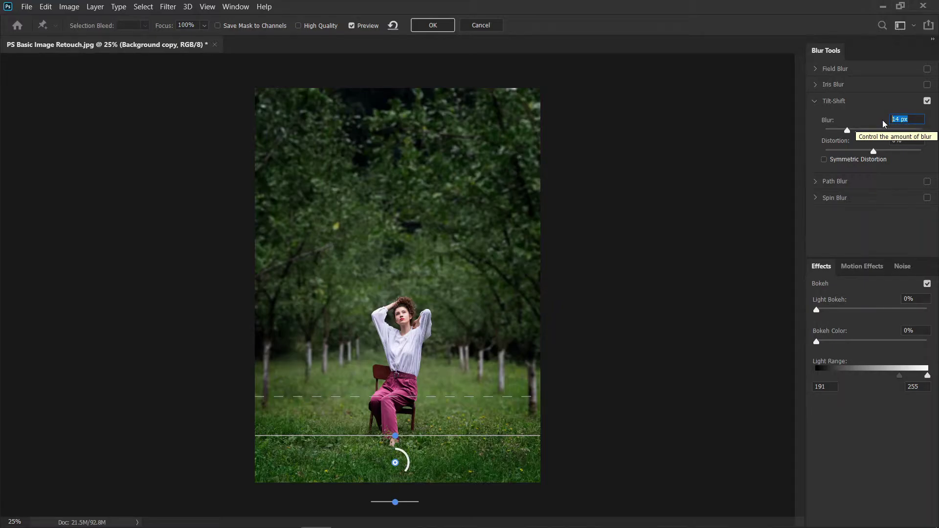
type("25")
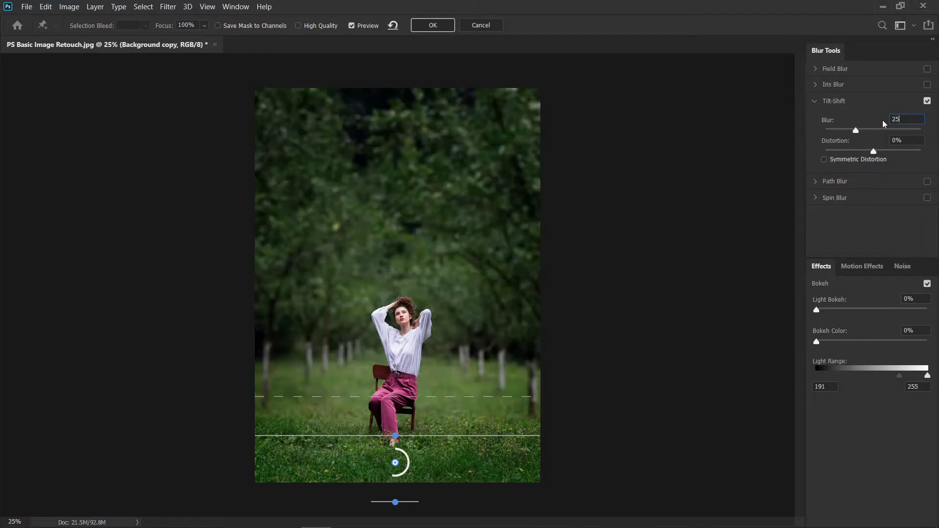
key("Return")
type("40")
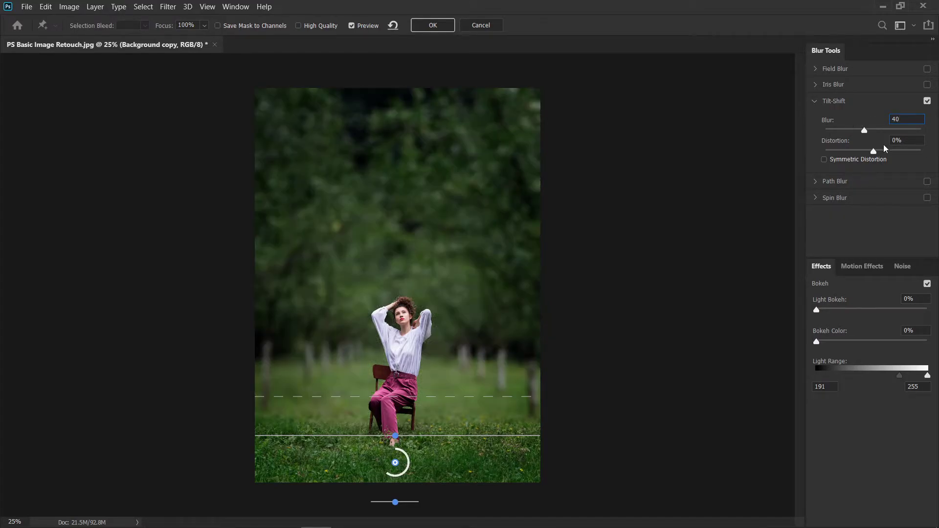
key("Return")
type("3")
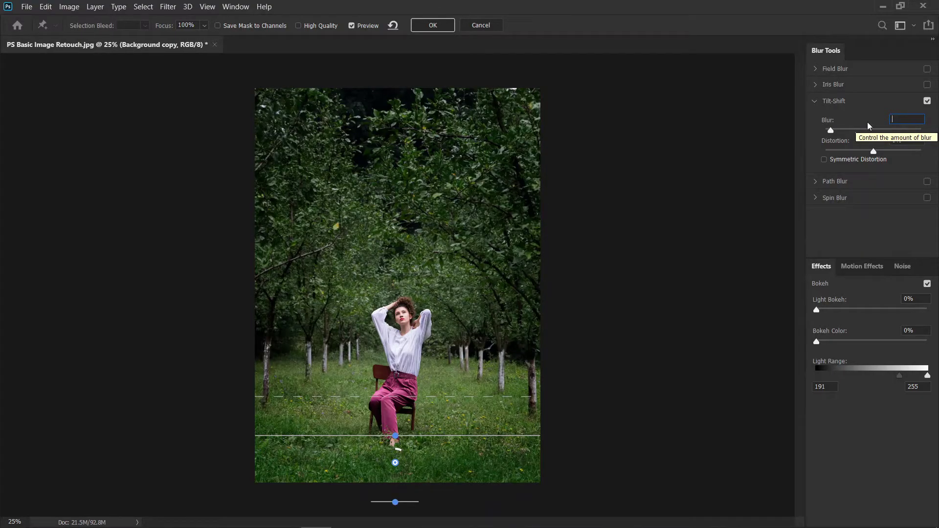
type("25")
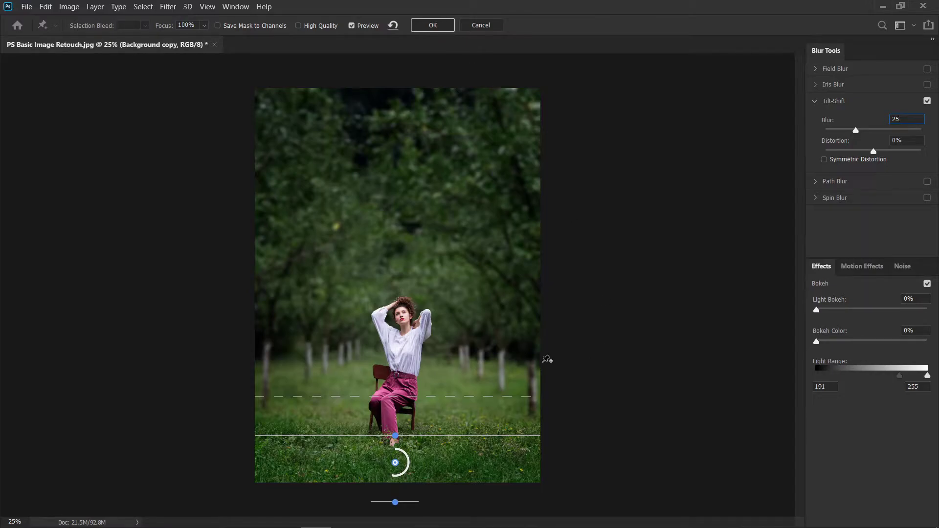
left_click(433, 25)
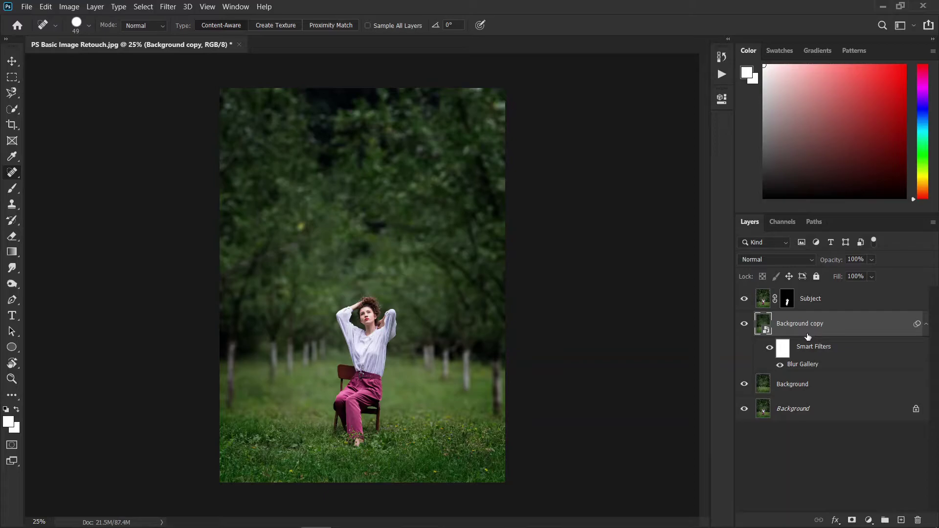
left_click(168, 6)
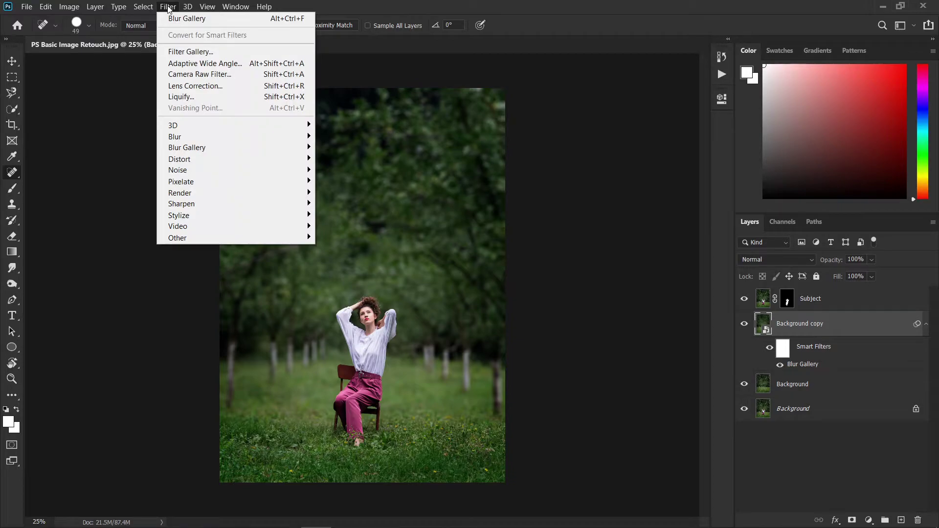
left_click(173, 6)
left_click(172, 6)
left_click(552, 195)
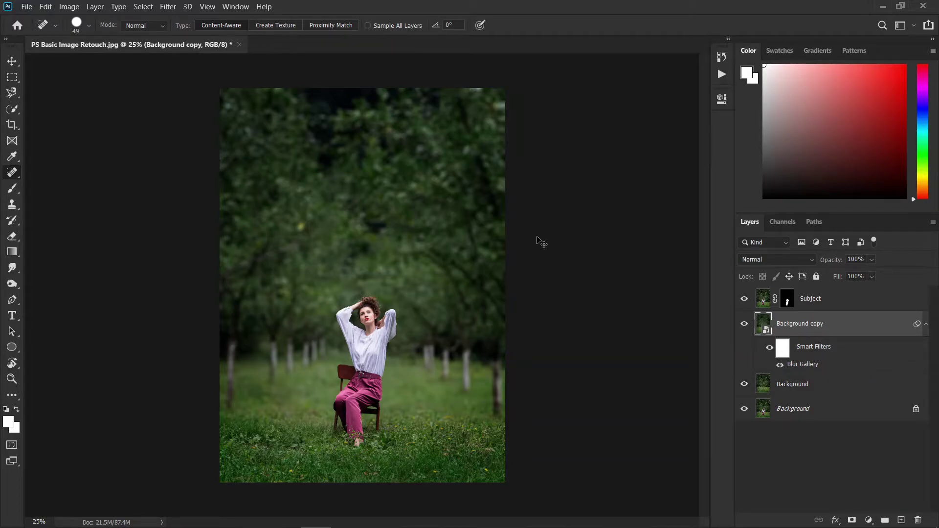
Examine the woman's hair, face and sleeve edges against the blurred background at up to 300% magnification.
key("ctrl+1")
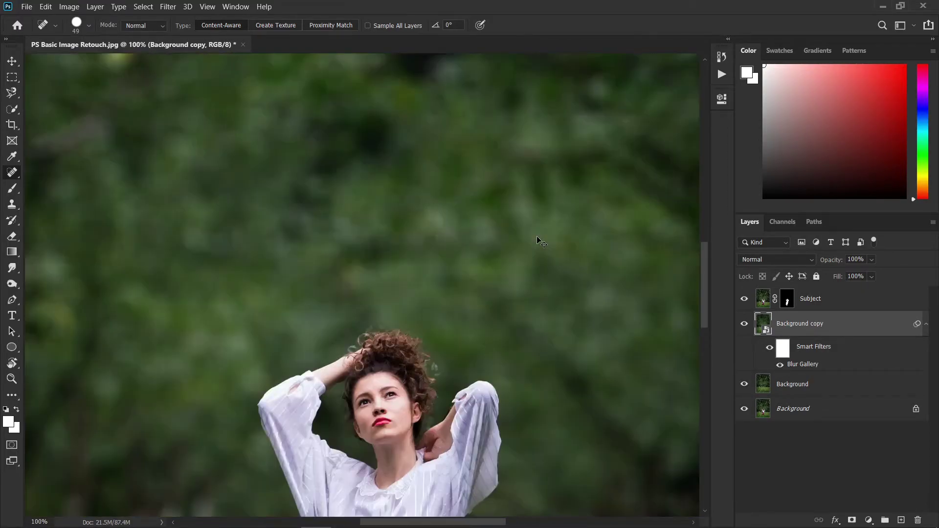
left_click_drag(537, 283, 533, 200)
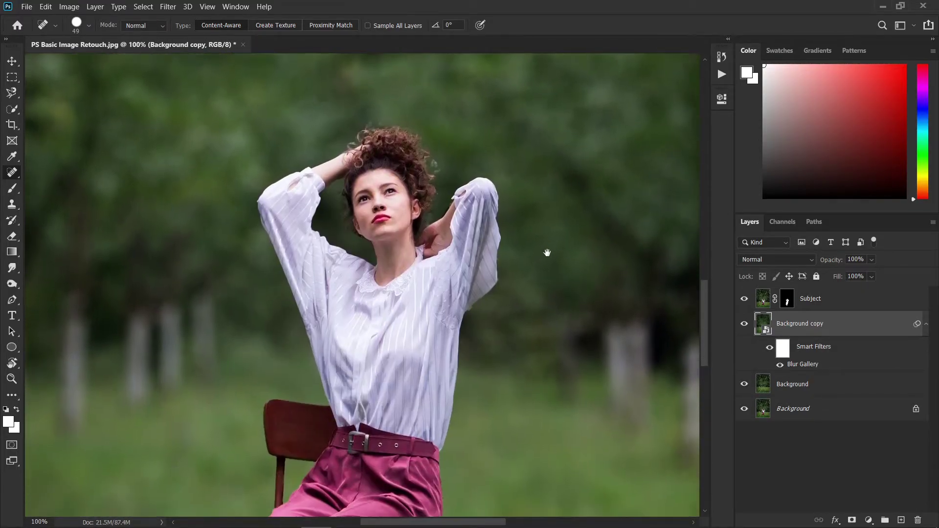
key("ctrl+plus")
key("ctrl+plus")
scroll(560, 287, "up", 5)
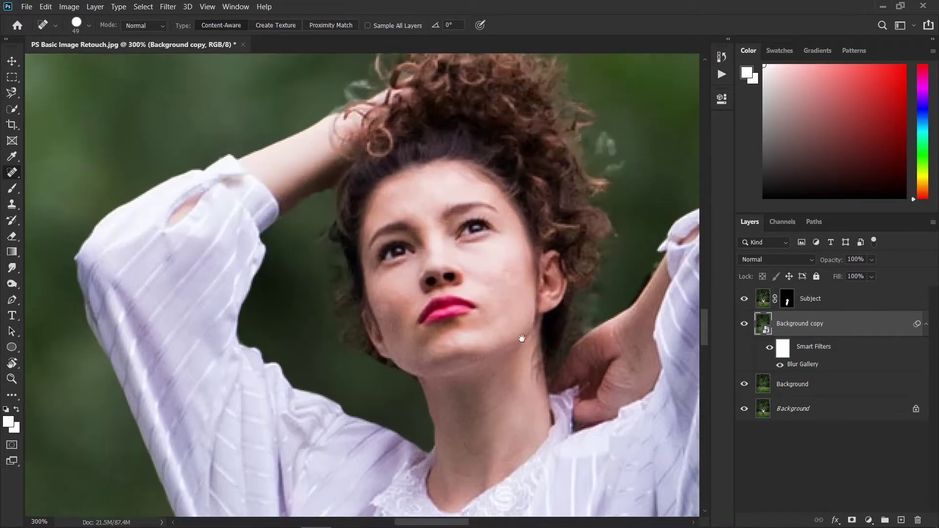
scroll(522, 335, "left", 4)
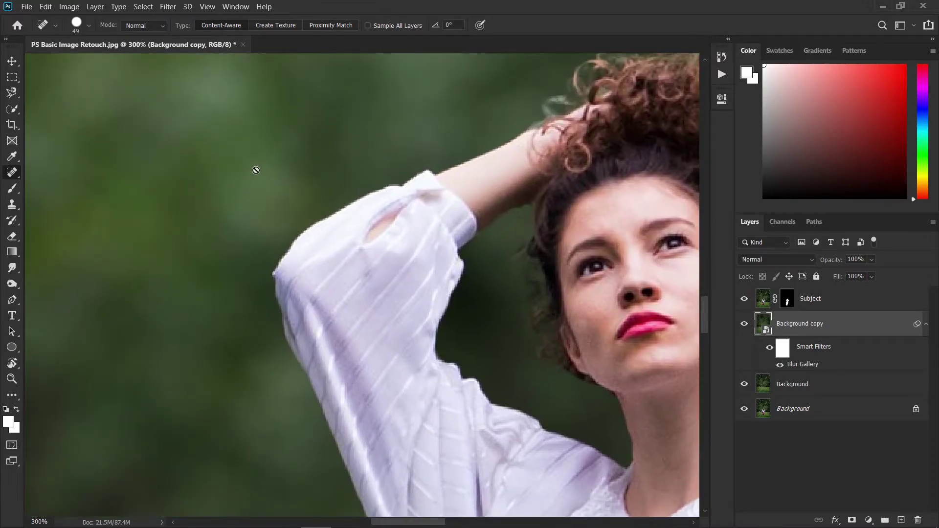
scroll(303, 272, "down", 1)
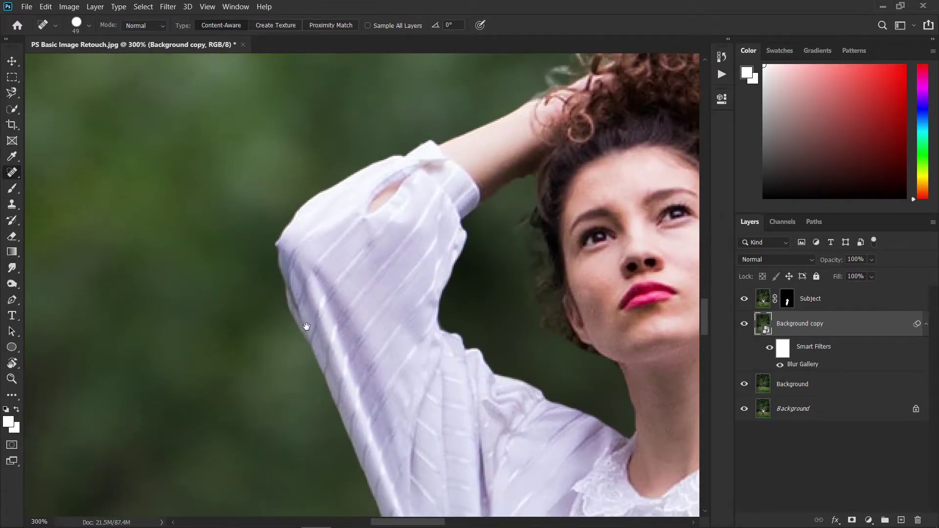
scroll(307, 313, "left", 1)
scroll(303, 317, "down", 3)
scroll(308, 303, "right", 1)
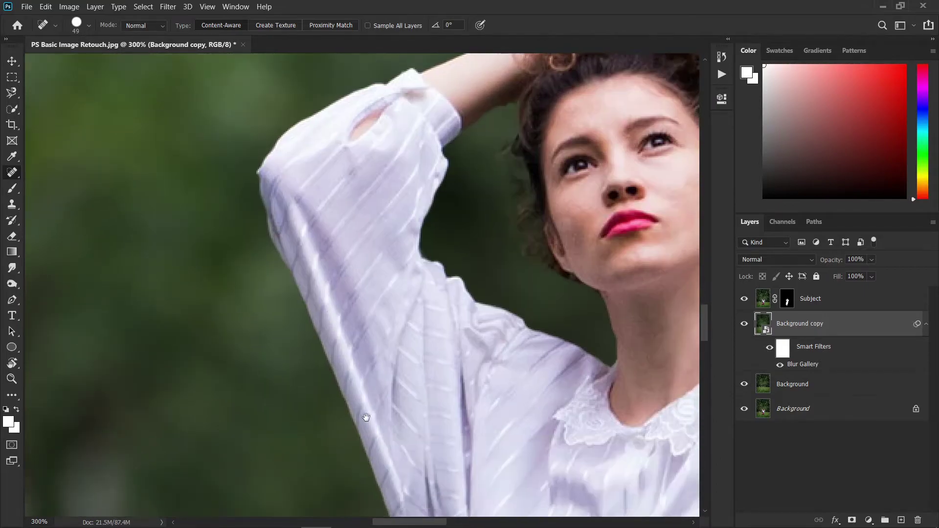
scroll(337, 359, "up", 1)
scroll(337, 360, "right", 1)
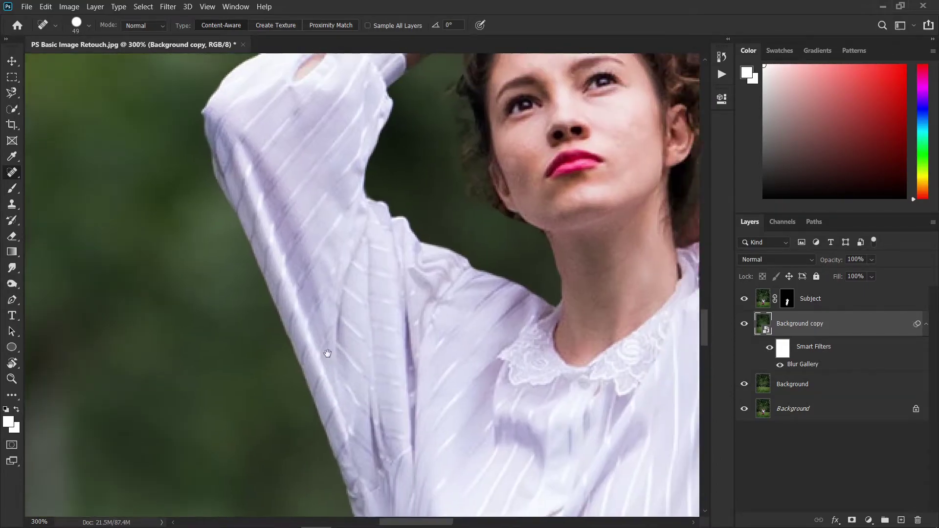
Soften the Subject layer's mask edge with a feather of 0.5 px.
double_click(787, 302)
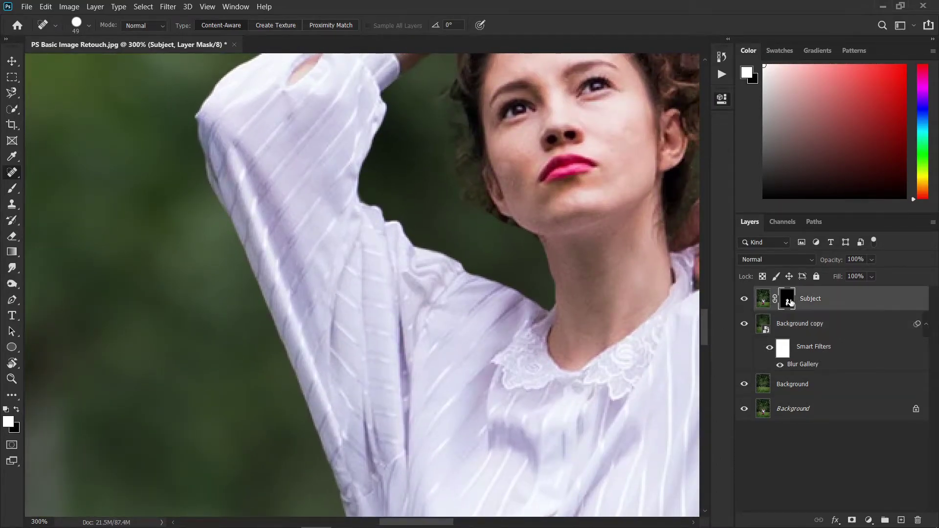
mouse_move(544, 216)
left_mouse_down()
mouse_move(573, 212)
mouse_move(553, 209)
left_mouse_up()
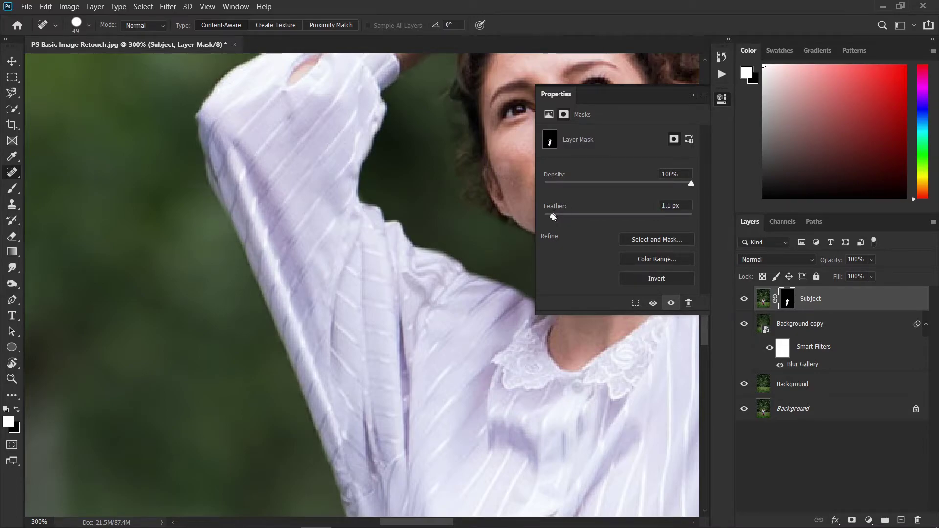
left_click(648, 205)
type("0.5")
key("Return")
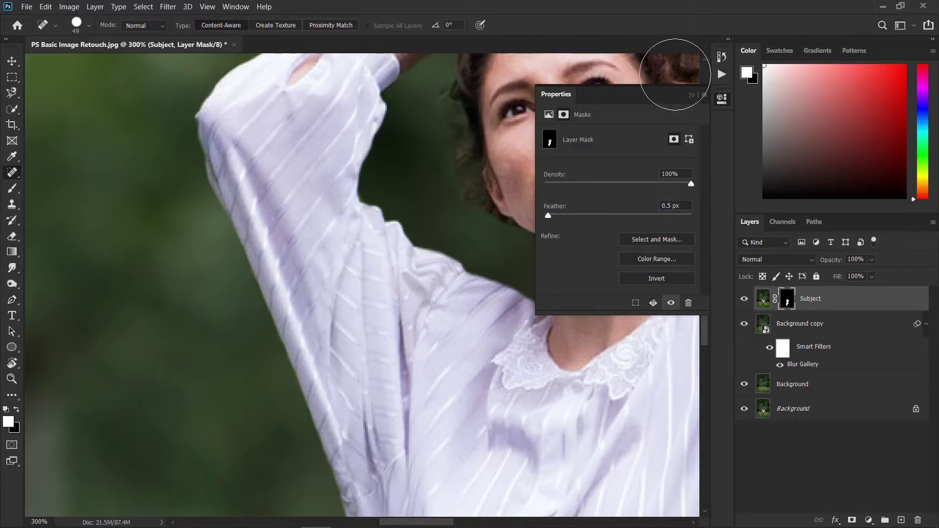
left_click(691, 95)
key("ctrl+minus")
scroll(396, 273, "down", 4)
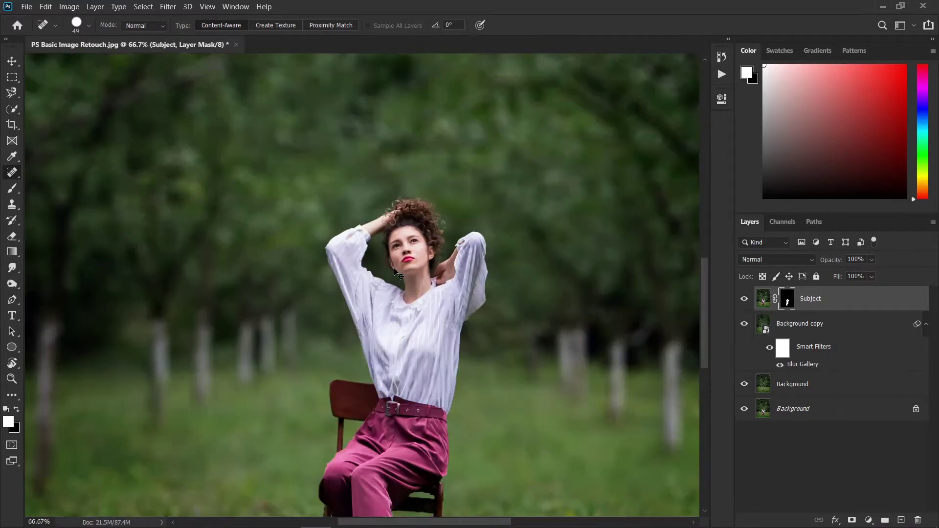
Inspect the woman's softened mask edges against the blurred background at up to 500% magnification and in the full composition.
scroll(396, 274, "up", 8)
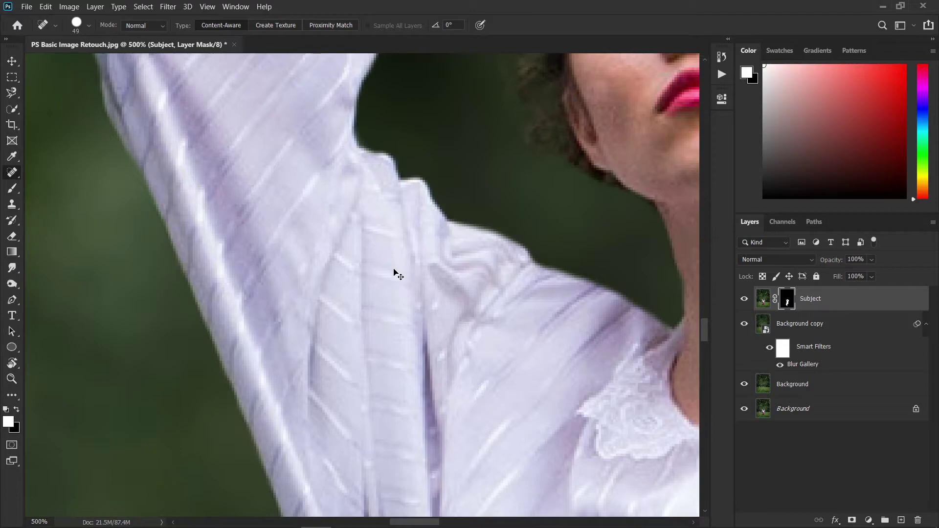
scroll(394, 272, "down", 5)
scroll(395, 271, "up", 3)
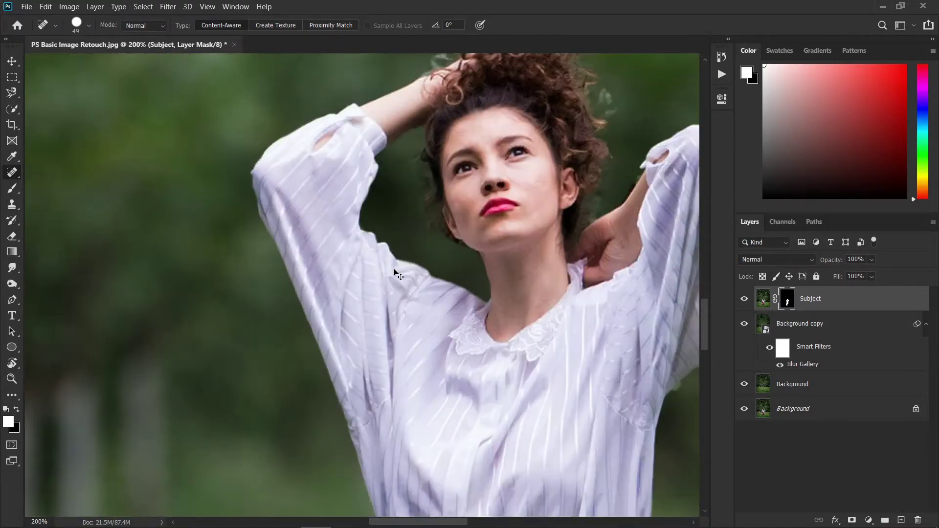
scroll(395, 272, "down", 4)
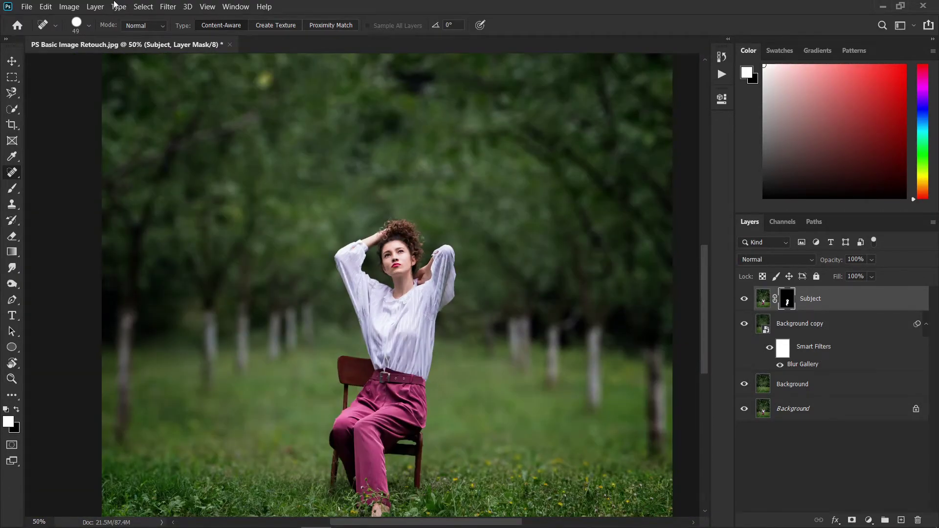
left_click(166, 6)
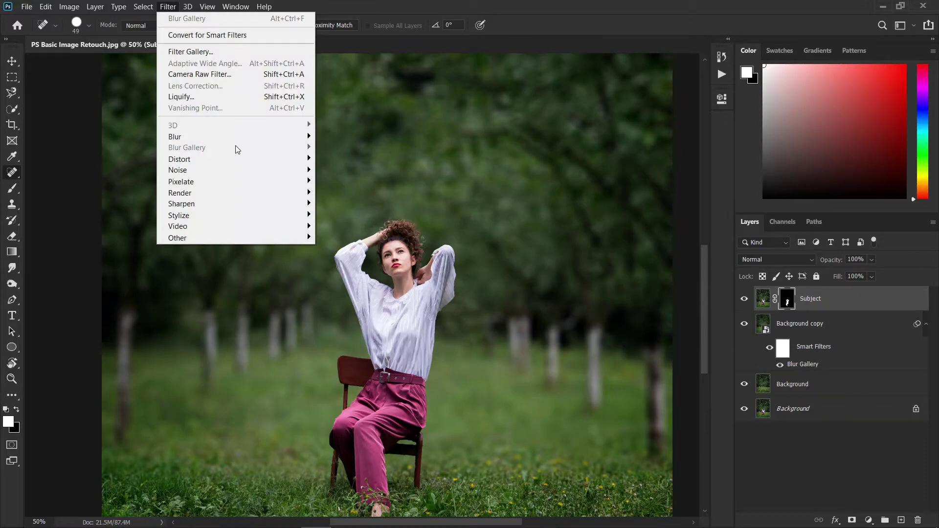
mouse_move(257, 133)
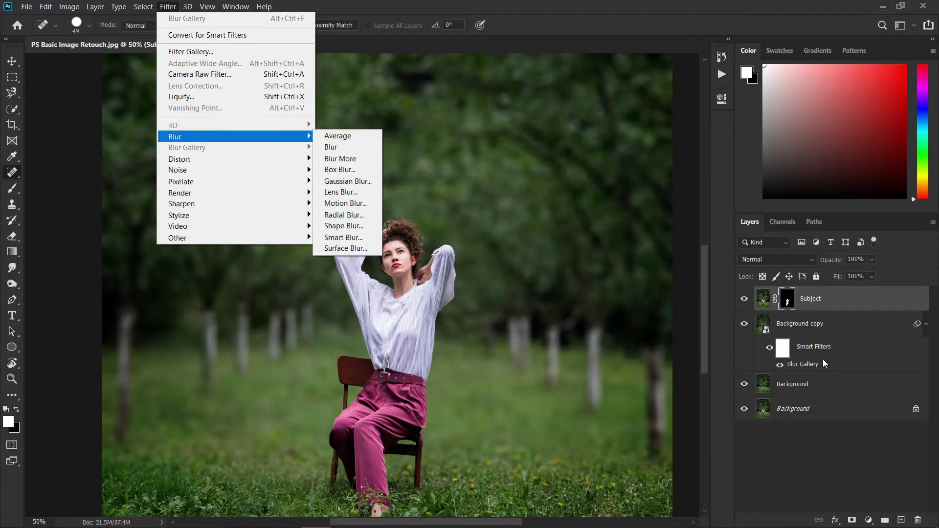
left_click(476, 336)
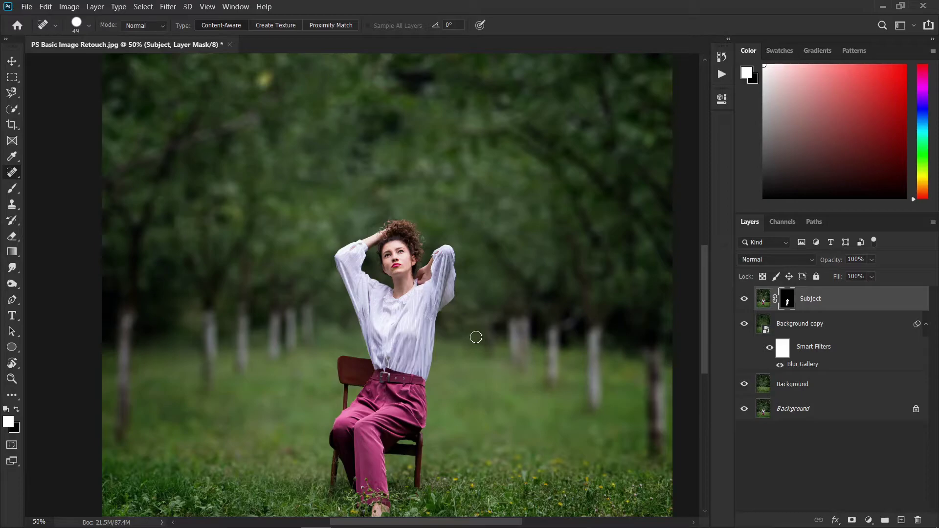
key("ctrl+plus")
key("ctrl+plus")
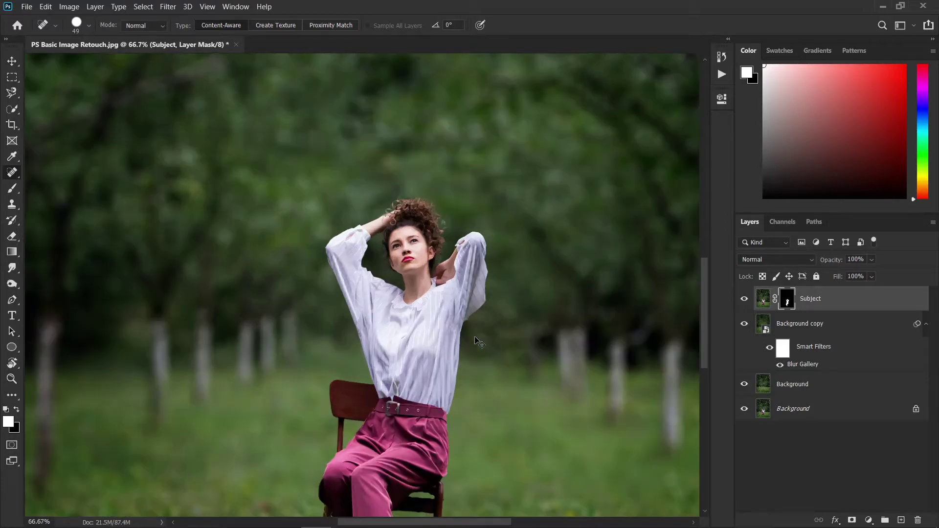
key("ctrl+minus")
key("ctrl+minus")
key("ctrl+minus")
key("ctrl+minus")
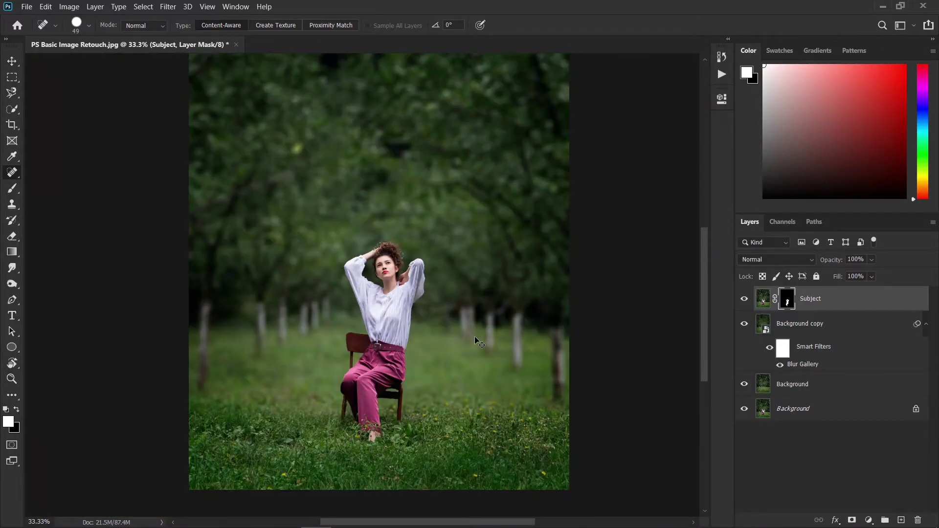
key("ctrl+plus")
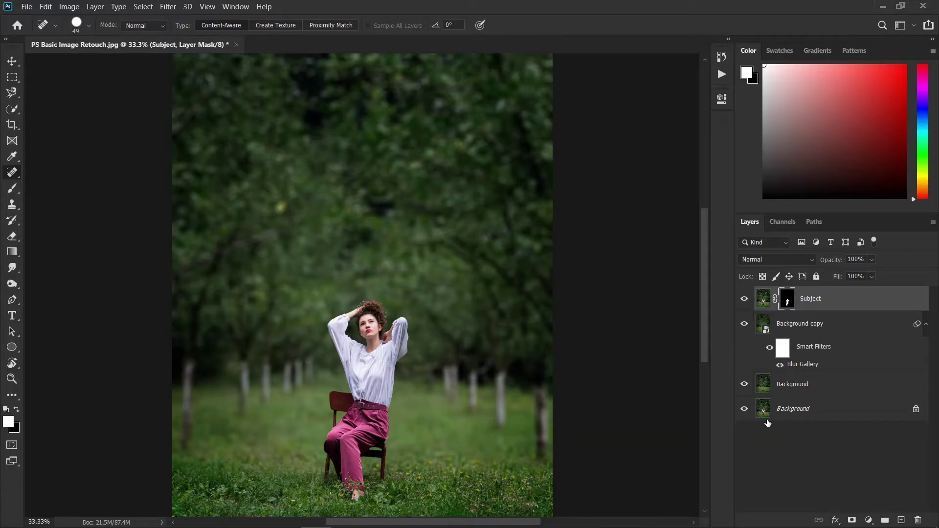
Stamp all visible layers into a new merged layer above Subject and check it by toggling its visibility.
left_click(169, 8)
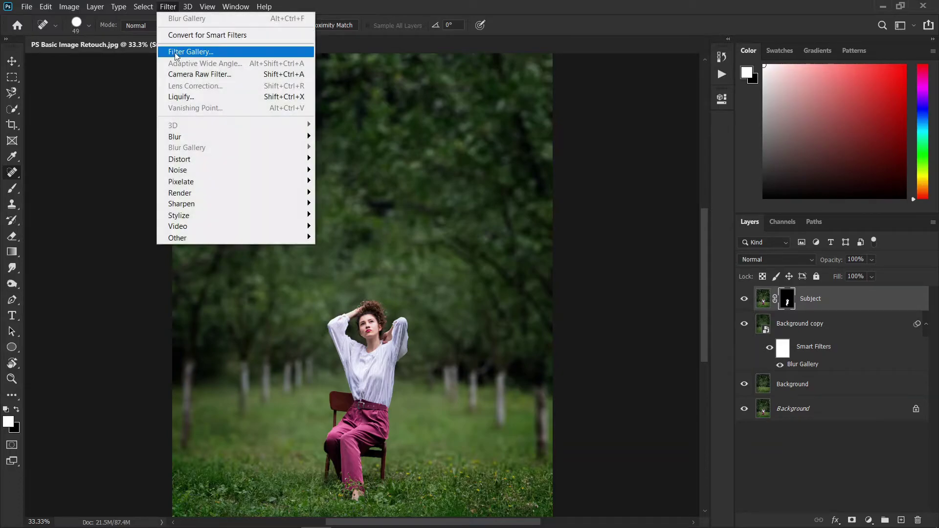
left_click(448, 1)
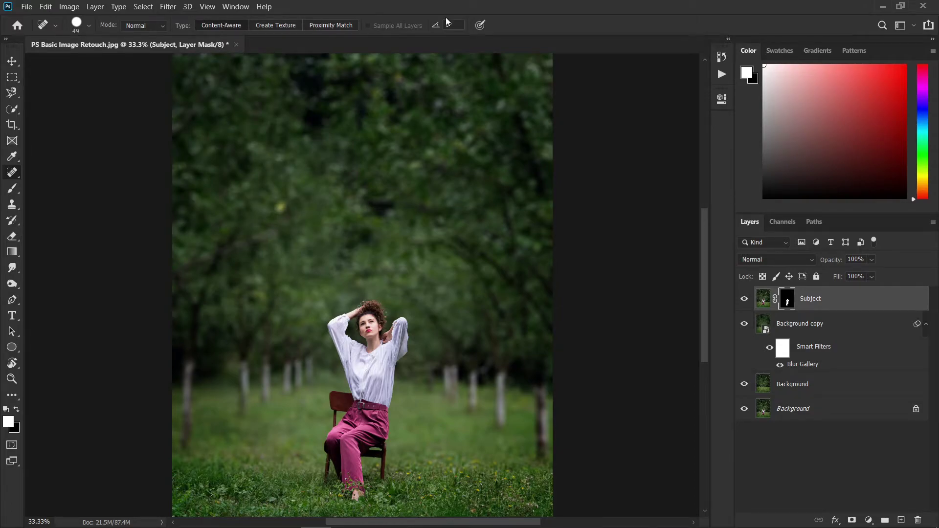
mouse_move(181, 524)
key("ctrl+shift+alt+e")
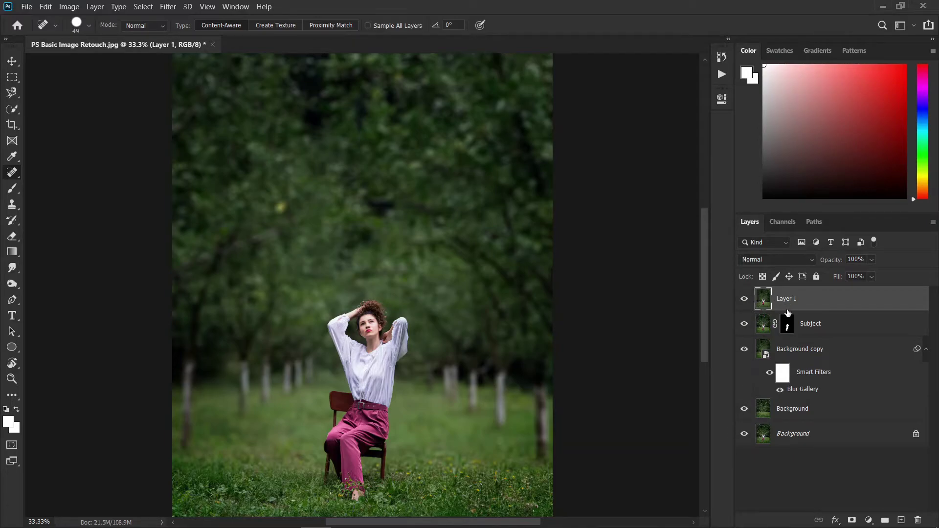
left_click(745, 299)
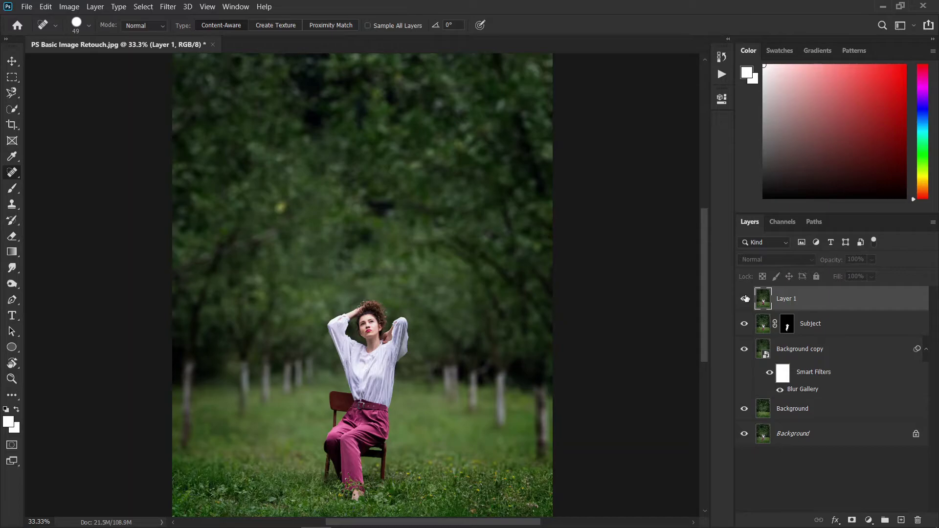
left_click(744, 299)
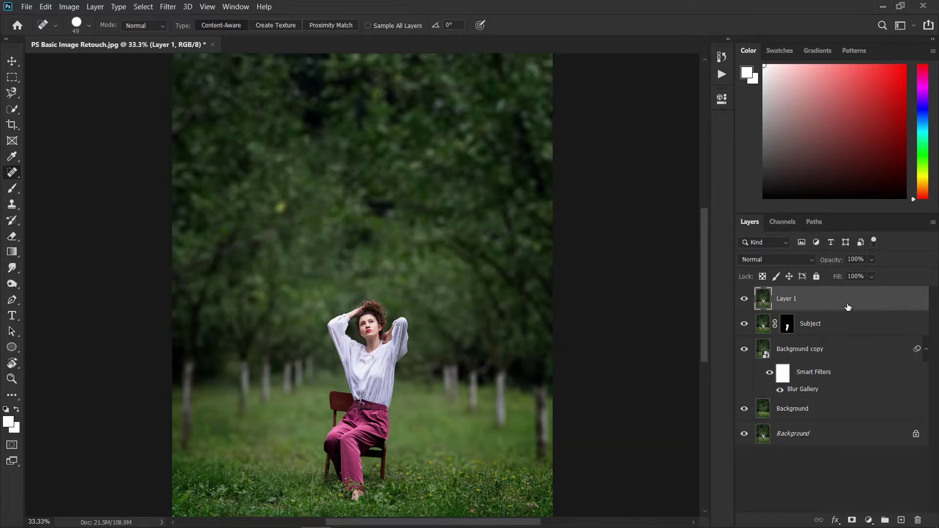
Convert the merged top layer to a smart object, keeping it separate from the Subject layer.
key("ctrl+e")
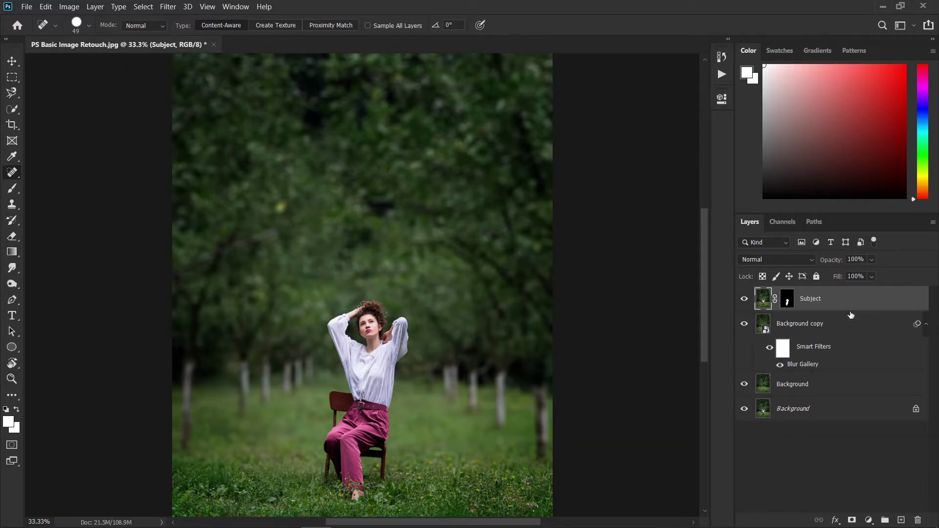
key("ctrl+z")
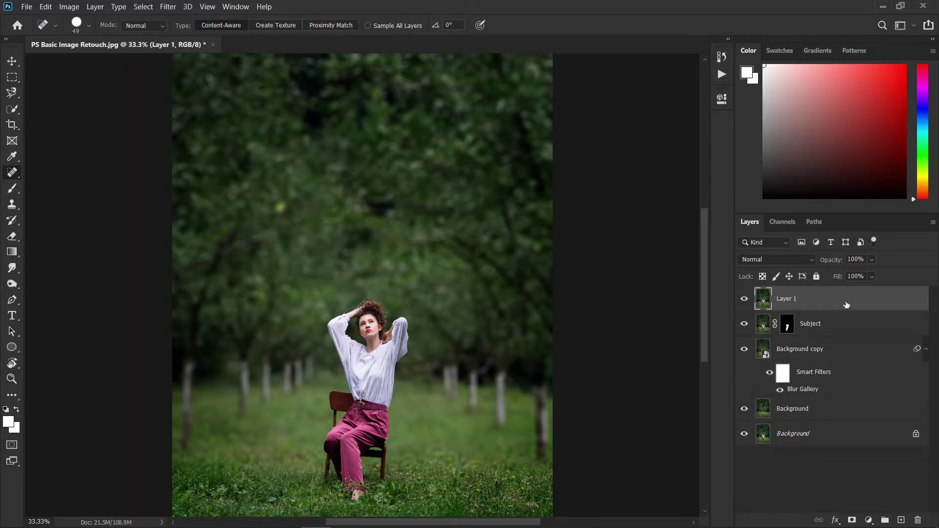
right_click(846, 304)
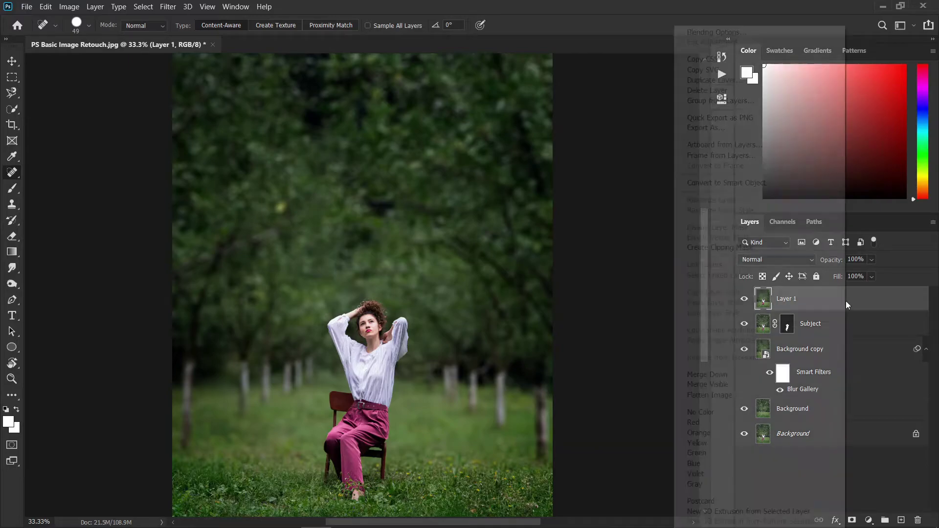
left_click(764, 183)
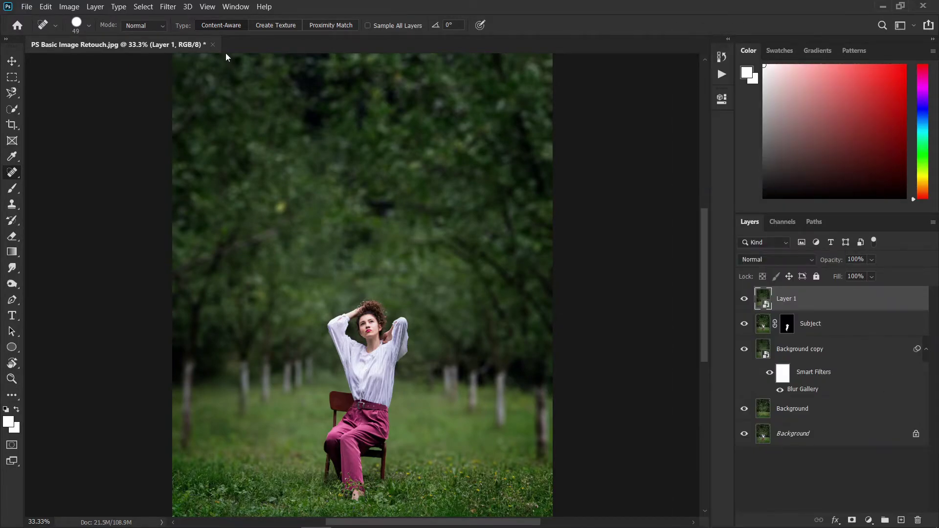
Open the merged smart object in the Camera Raw Filter with a side-by-side before and after view.
left_click(169, 6)
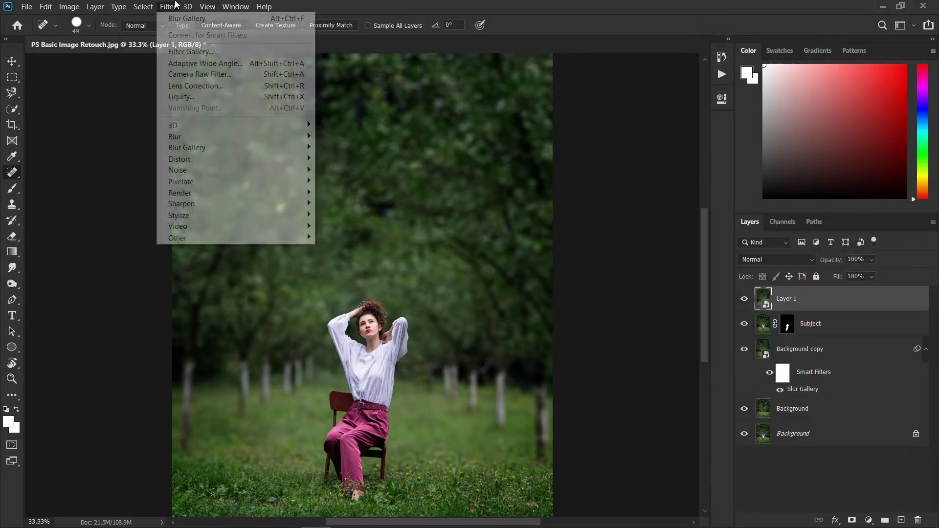
left_click(250, 72)
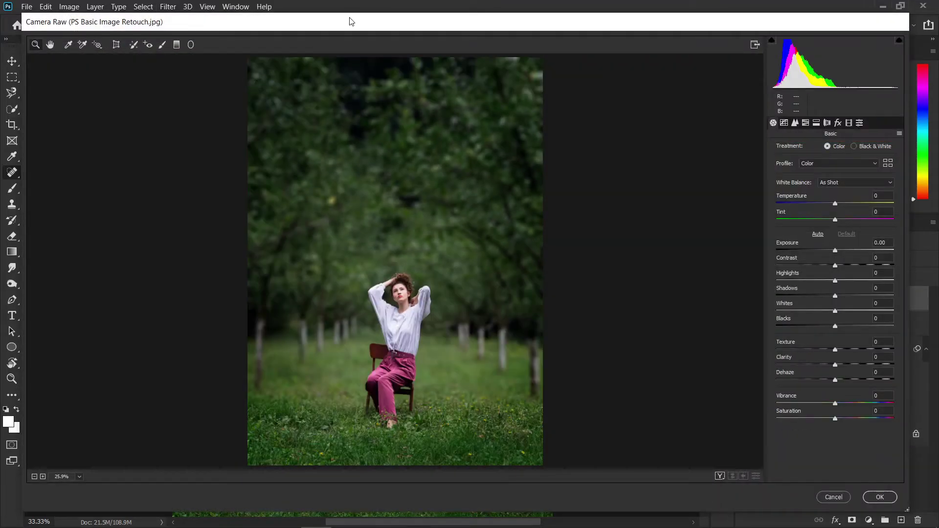
left_click_drag(350, 25, 345, 21)
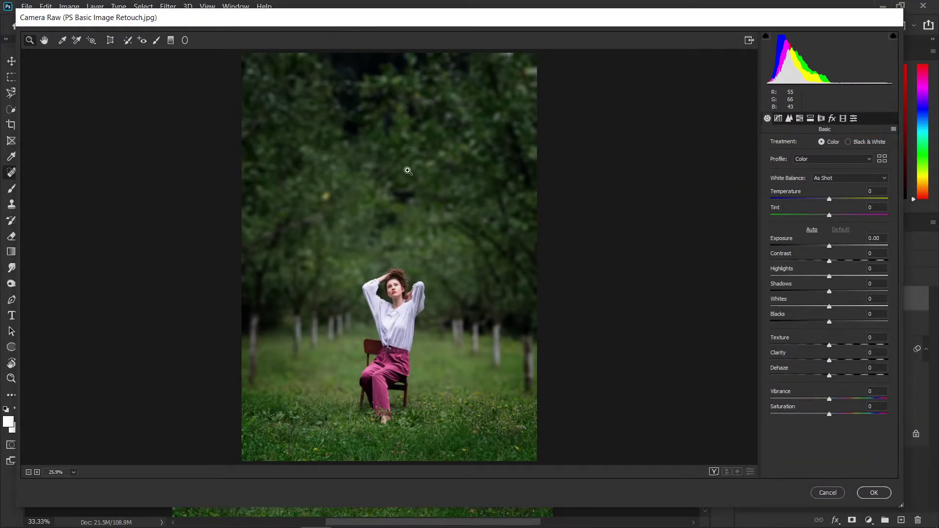
left_click(714, 471)
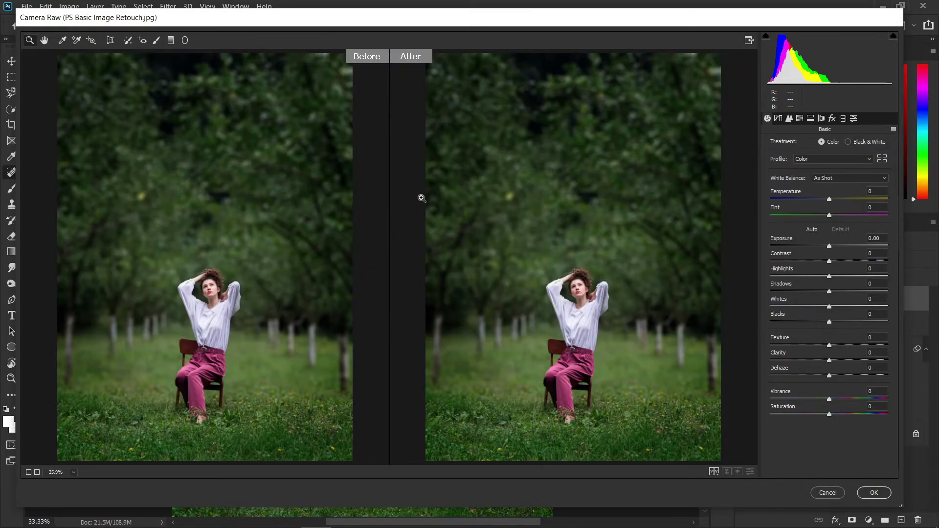
Set Temperature +5, Exposure +0.15, Contrast +25, Highlights -25, Shadows -29, Whites +26, Blacks -24, Texture +13 and Clarity +3 in the Basic adjustments.
left_click(873, 191)
type("5")
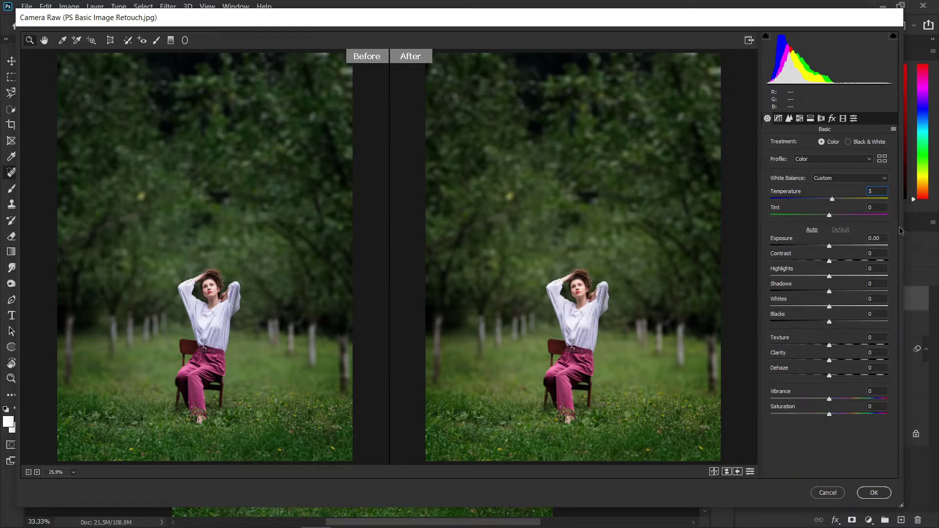
left_click(878, 239)
type(".15")
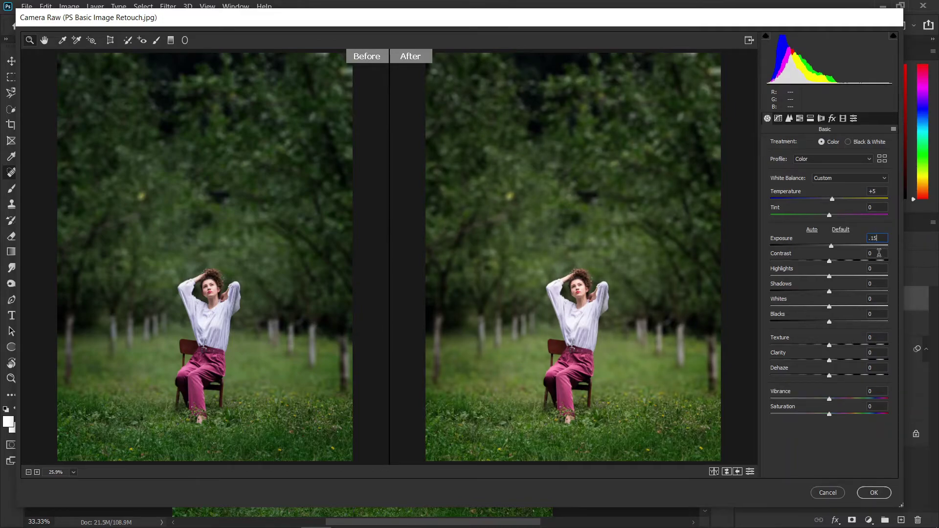
left_click(877, 254)
type("25")
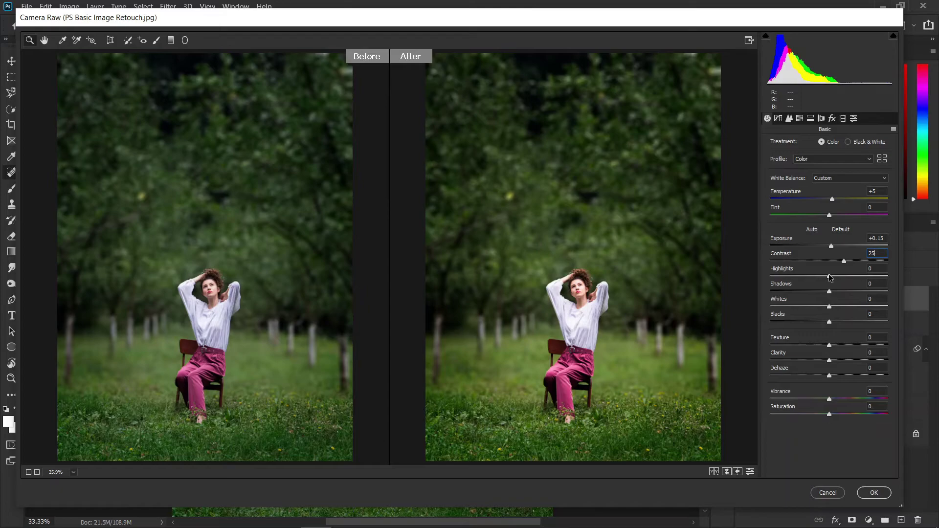
left_click_drag(829, 277, 832, 362)
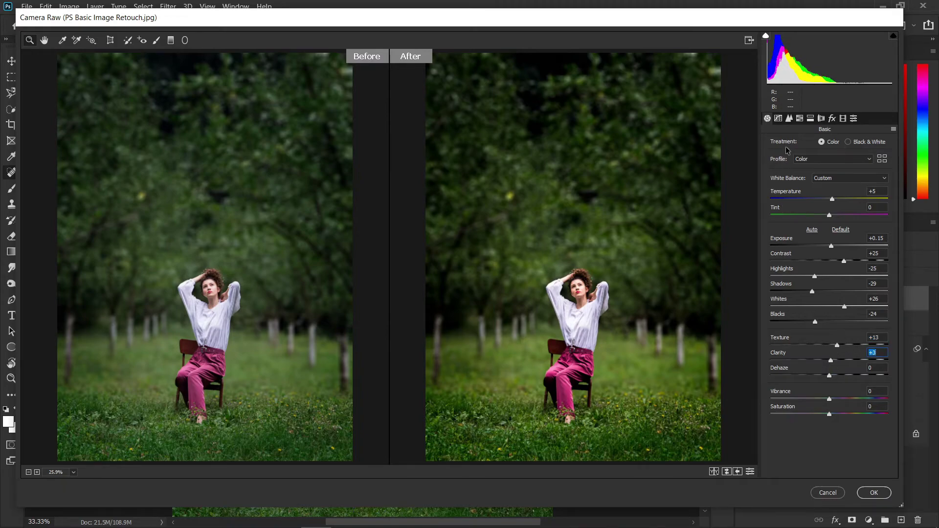
Set the luminance noise reduction to 25 in the Detail adjustments.
left_click(778, 119)
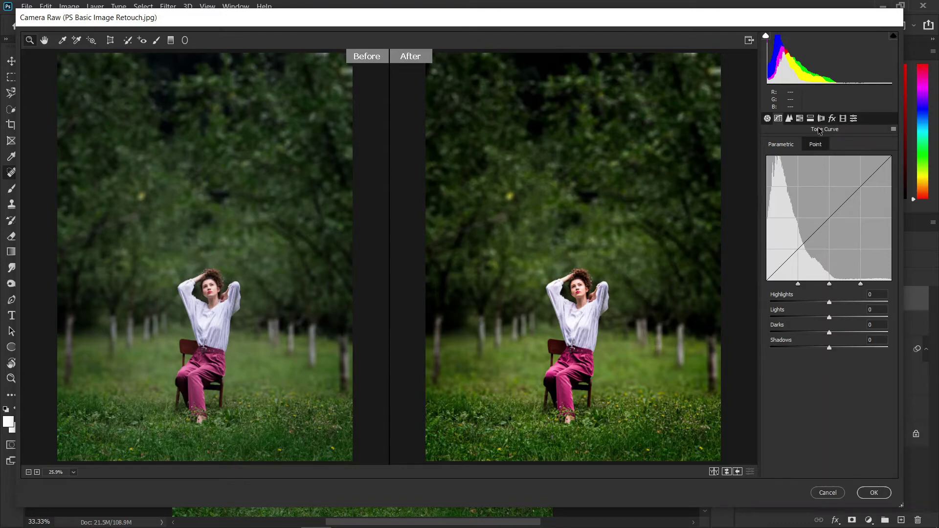
left_click(788, 119)
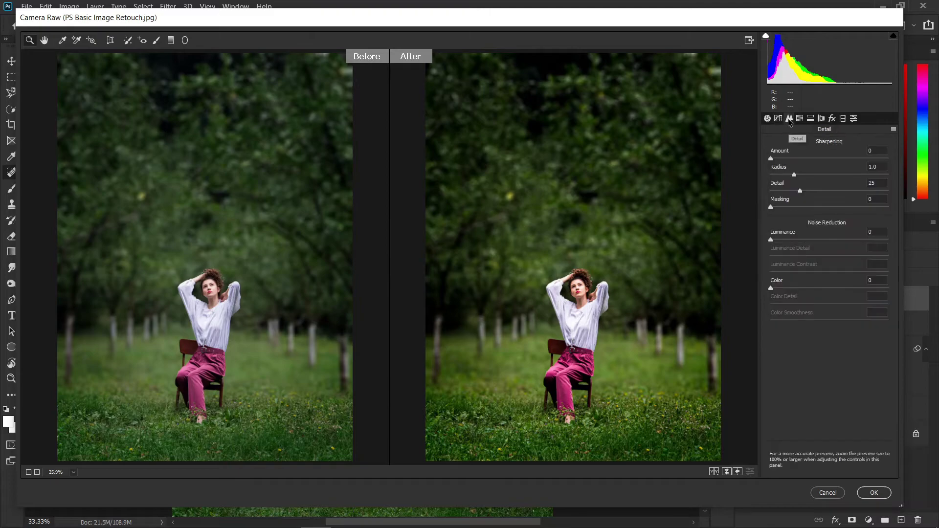
left_click(825, 239)
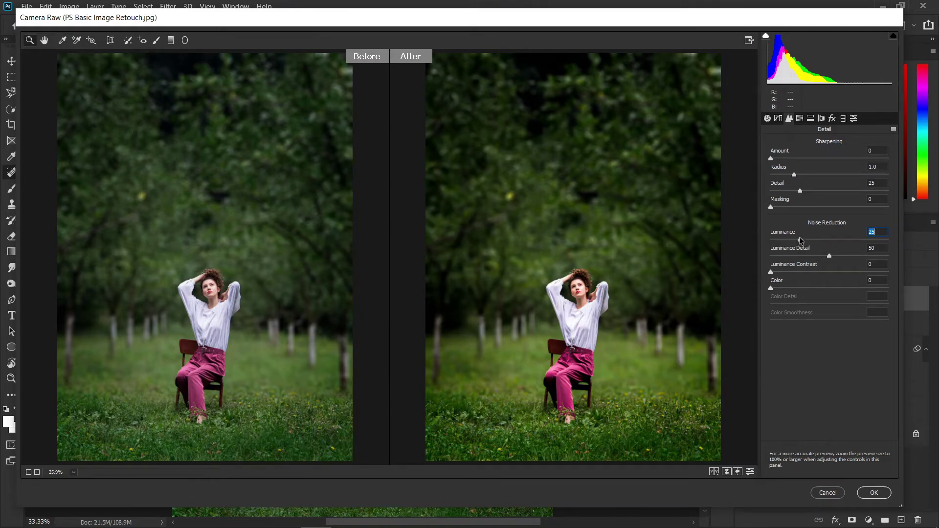
Raise the HSL saturation of Oranges to +30, Yellows to +46 and Greens to +33.
left_click(797, 120)
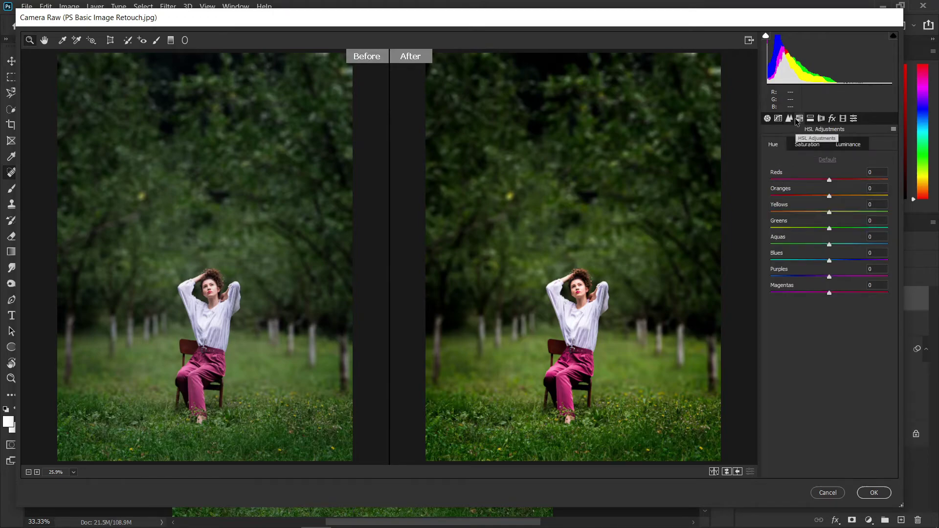
left_click(816, 145)
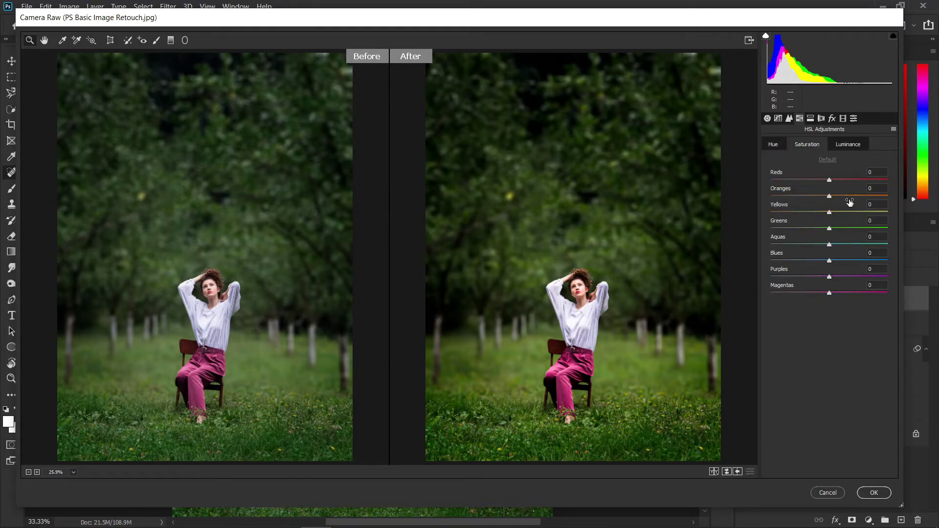
left_click(859, 212)
left_click_drag(859, 214, 855, 214)
left_click(847, 196)
left_click(846, 228)
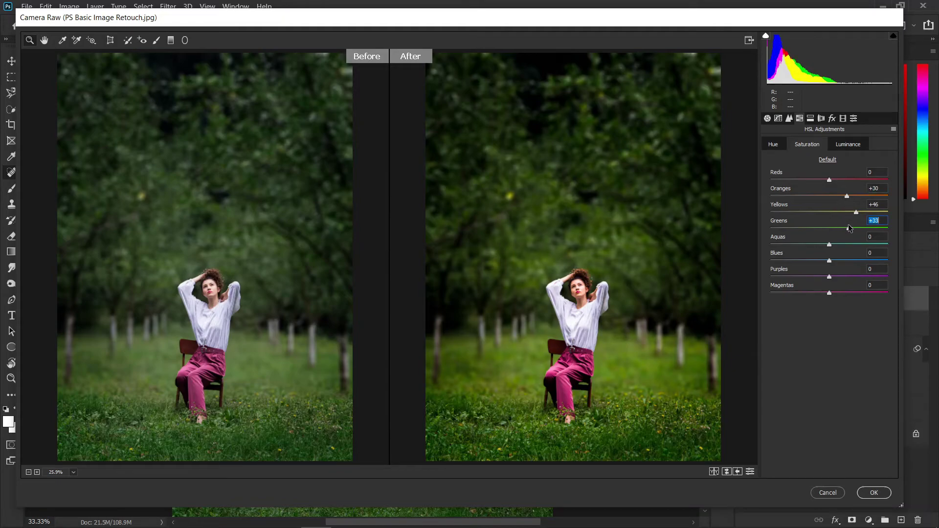
Shift the foliage toward golden tones by setting the HSL hue of Yellows to -65 and Greens to -57.
left_click(772, 146)
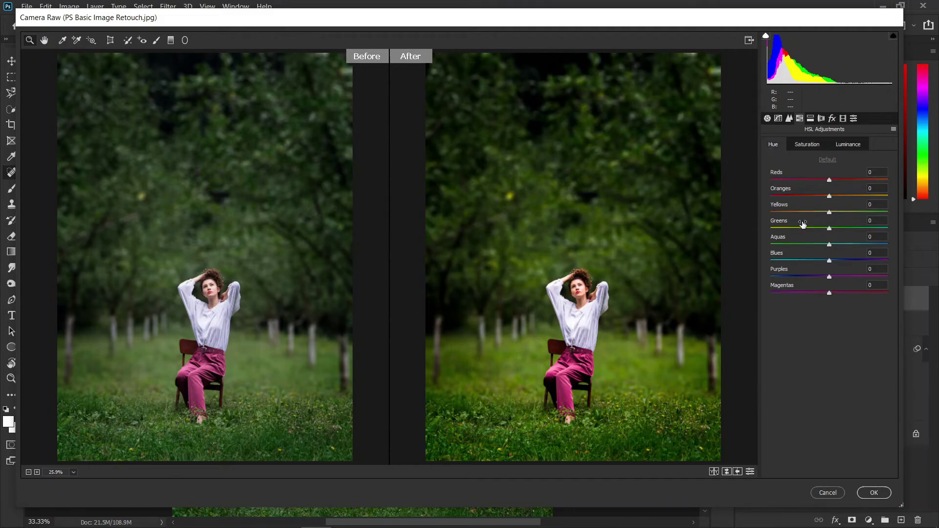
mouse_move(800, 213)
left_mouse_down()
mouse_move(790, 212)
mouse_move(790, 230)
mouse_move(731, 226)
mouse_move(795, 228)
mouse_move(788, 216)
left_mouse_up()
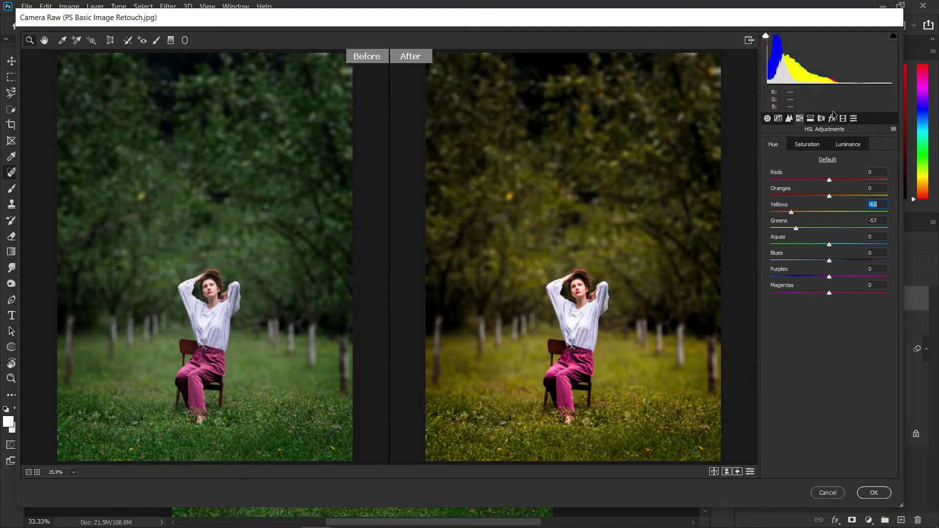
Add a post-crop vignette with an Amount of -25 in the Effects adjustments and apply the Camera Raw filter.
left_click(811, 120)
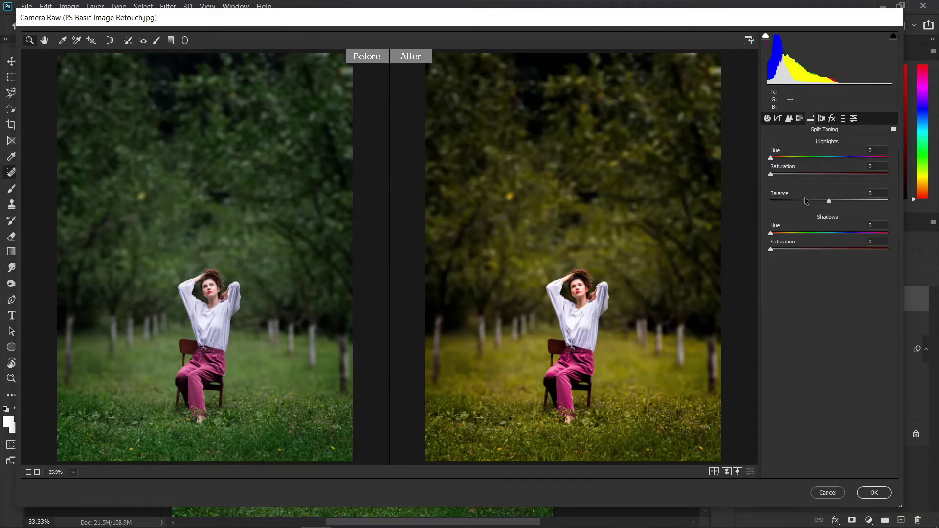
left_click(799, 118)
left_click(810, 118)
left_click(832, 120)
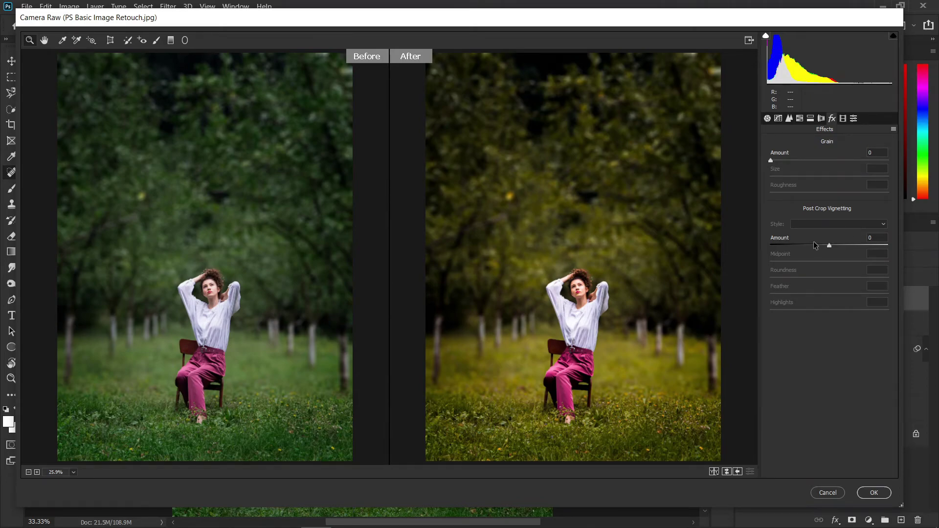
left_click_drag(818, 245, 814, 245)
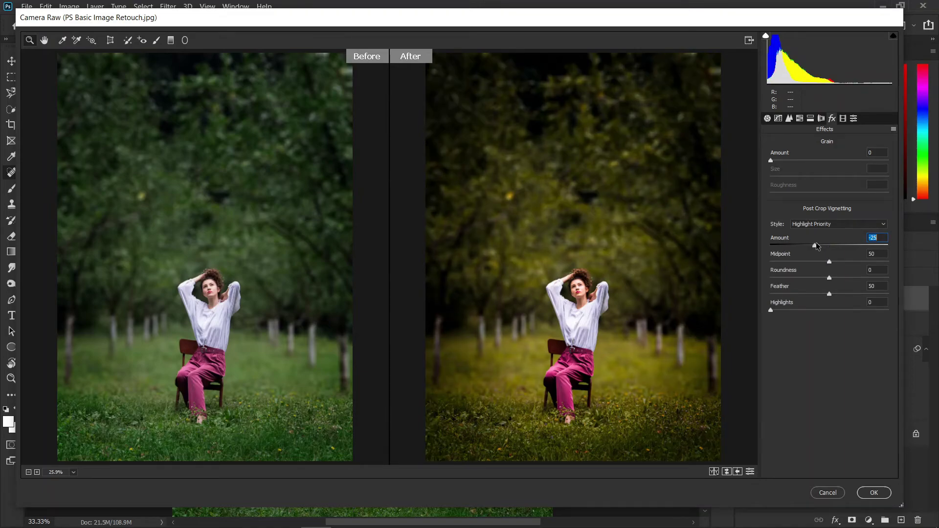
left_click(843, 118)
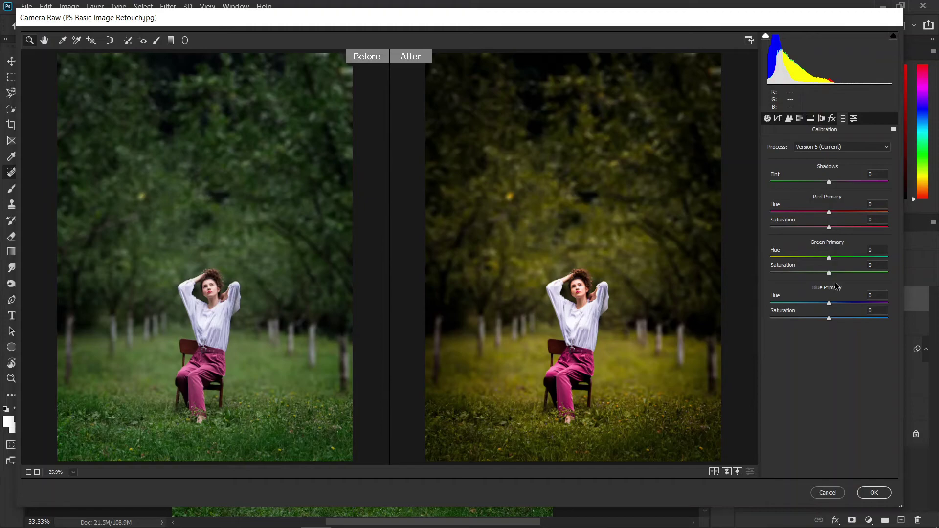
left_click(874, 493)
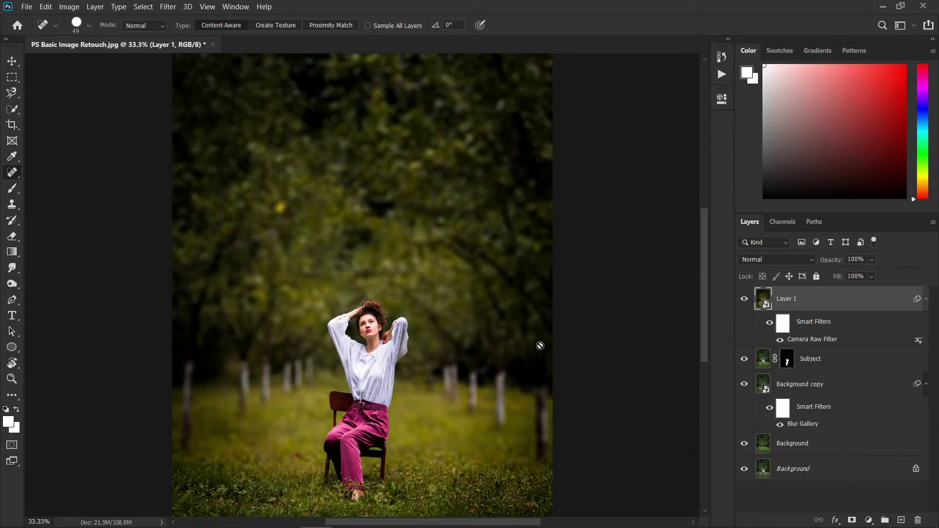
Compare the graded portrait with the original by isolating the locked Background layer and restoring all layers, and inspect the result.
key("ctrl+minus")
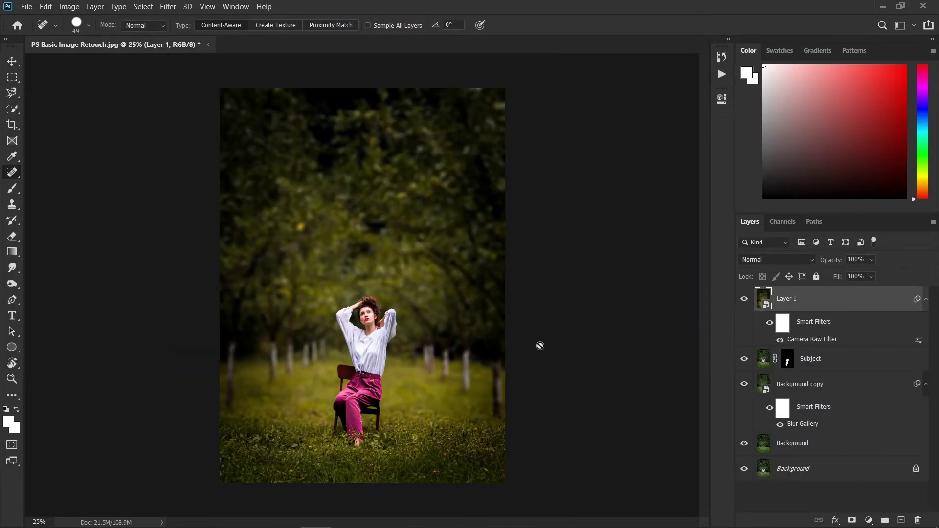
left_click(745, 469, "alt")
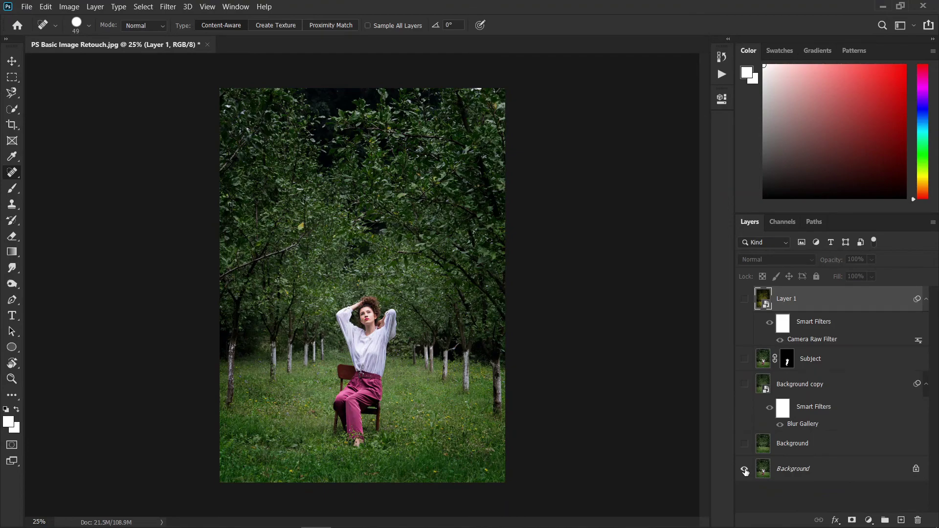
left_click(744, 470, "alt")
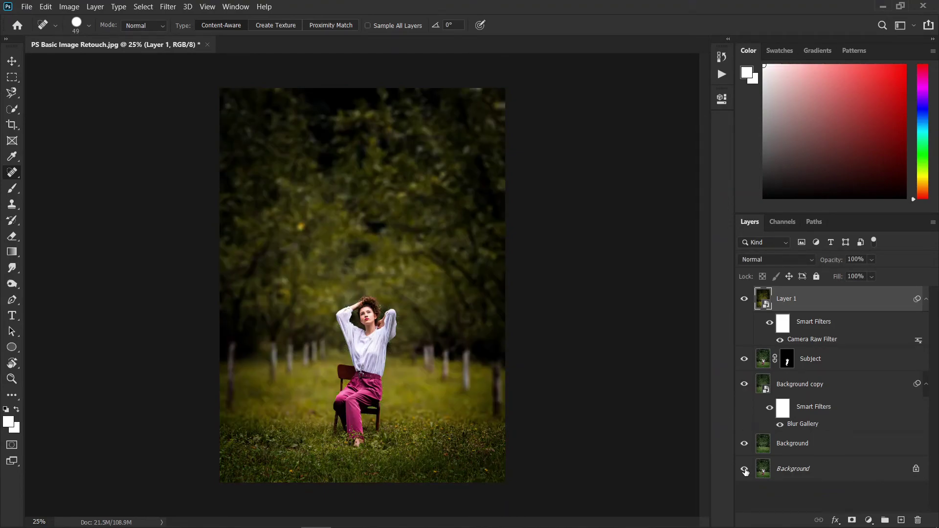
left_click(744, 471, "alt")
left_click(744, 471, "alt")
key("ctrl+plus")
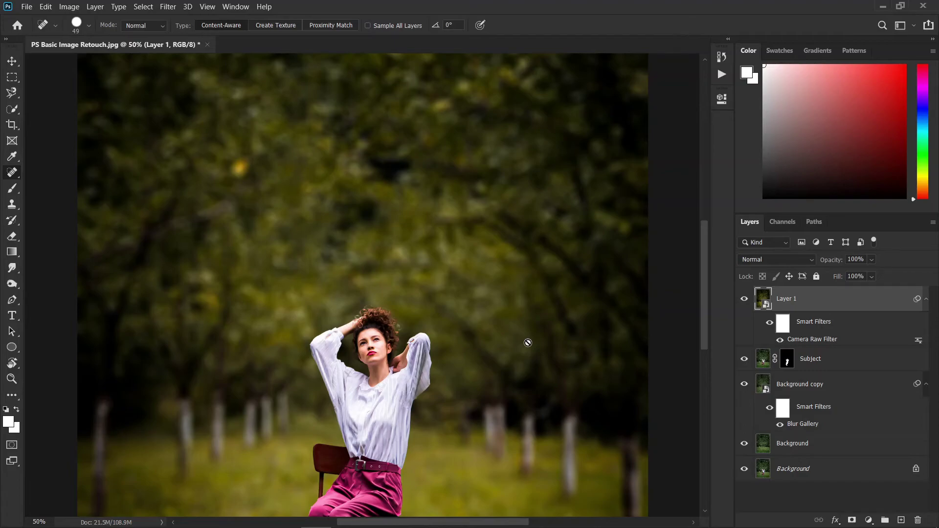
key("ctrl+minus")
key("ctrl+minus")
key("ctrl+plus")
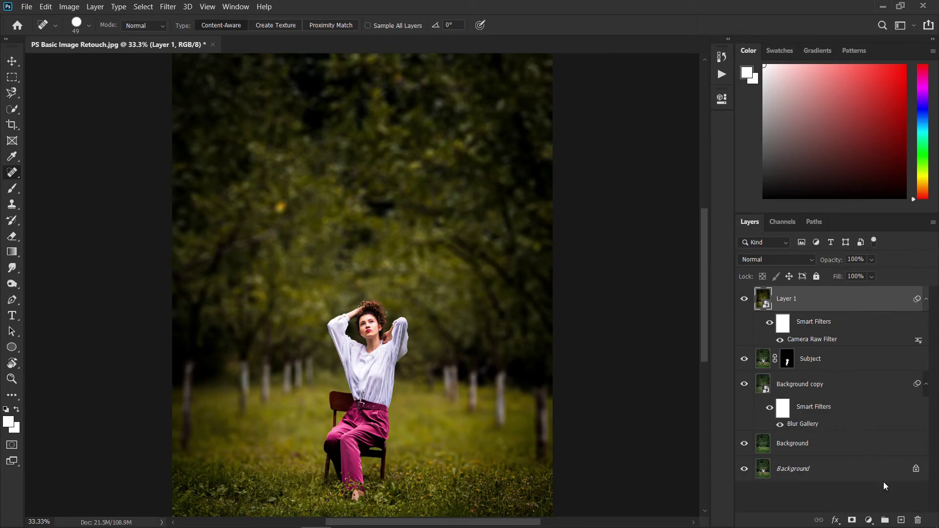
key("ctrl+minus")
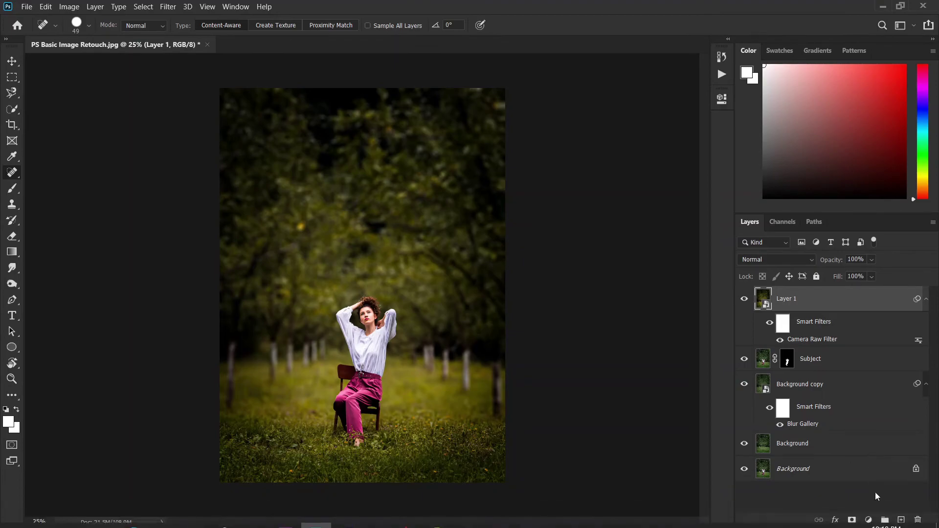
Add a Color Lookup adjustment layer above Layer 1 using the Crisp_Warm.look 3D LUT at 20% opacity.
left_click(869, 519)
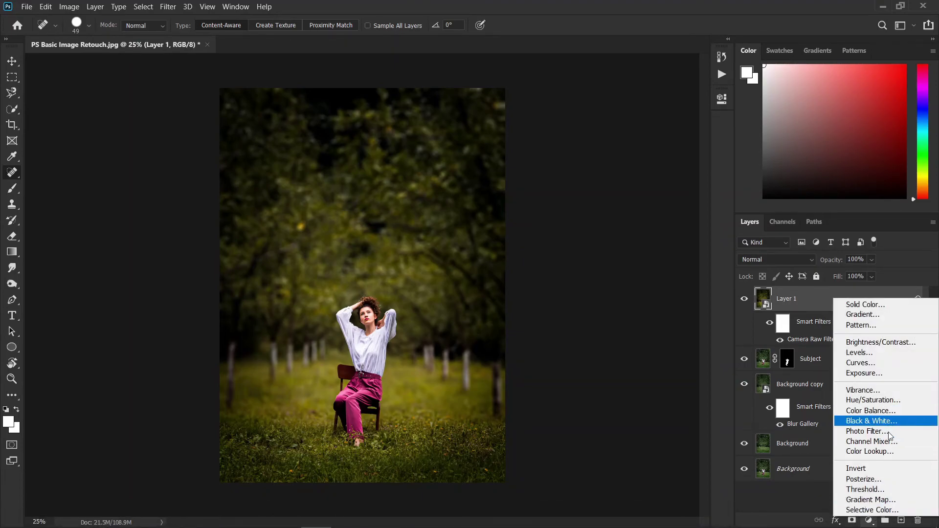
left_click(886, 450)
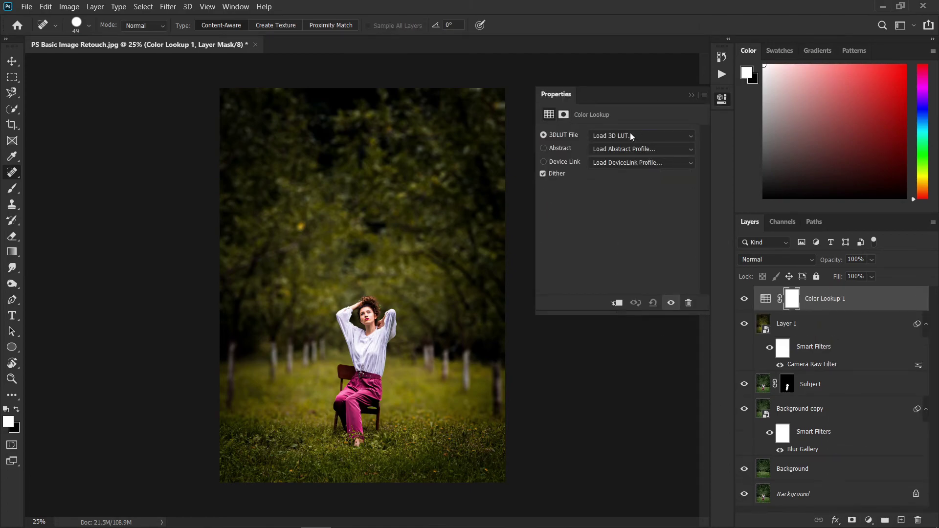
left_click(630, 135)
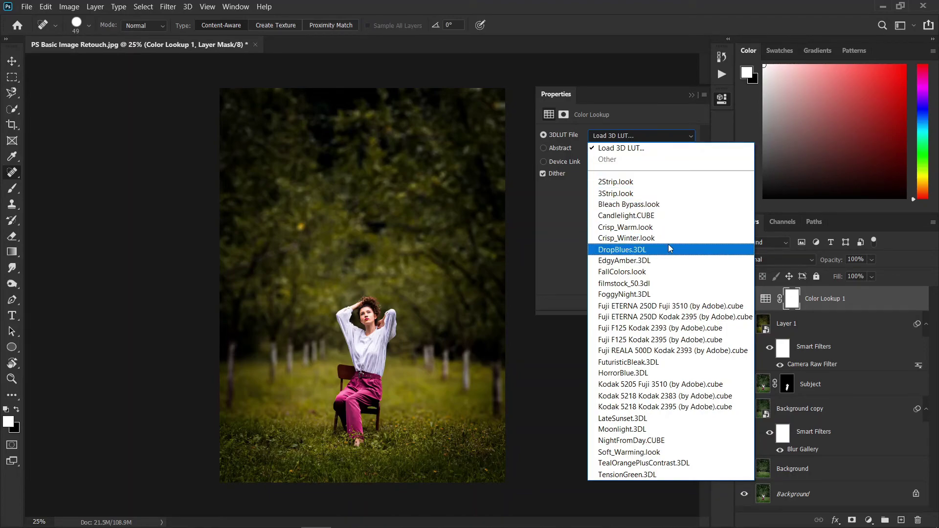
left_click(670, 228)
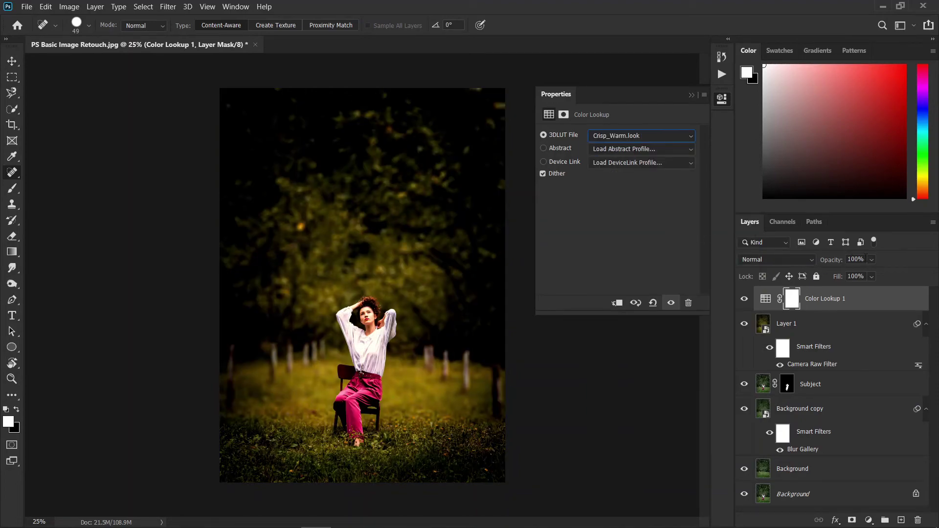
left_click(864, 259)
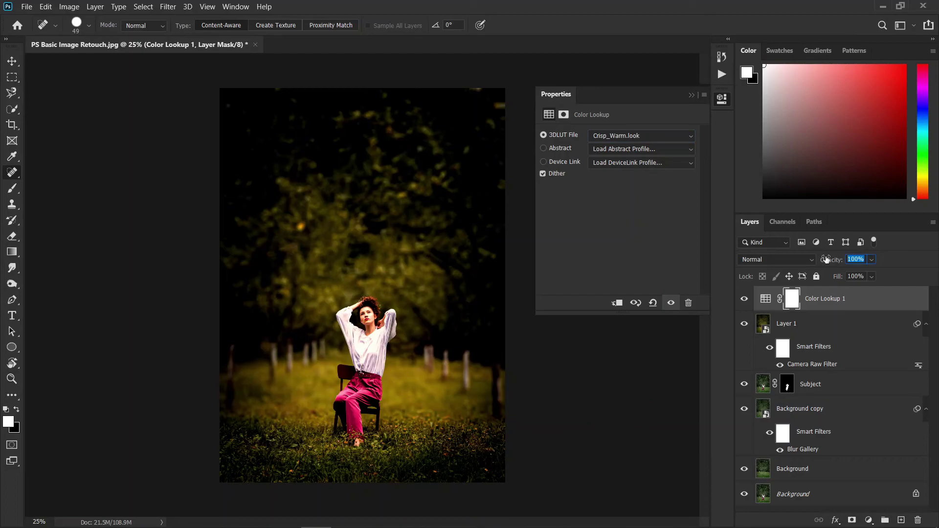
type("20")
key("Return")
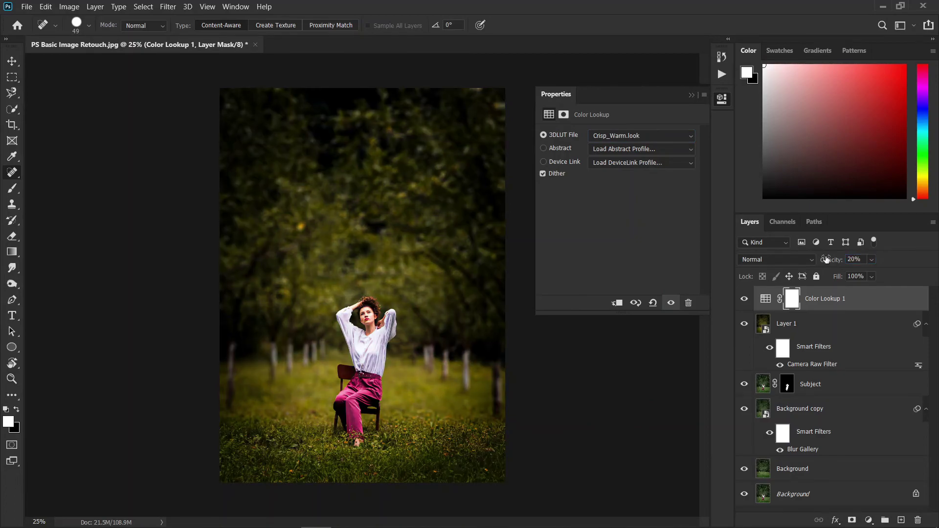
Add a second Color Lookup adjustment layer with the Fuji ETERNA 250D Fuji 3510 LUT at 20% opacity.
left_click(868, 520)
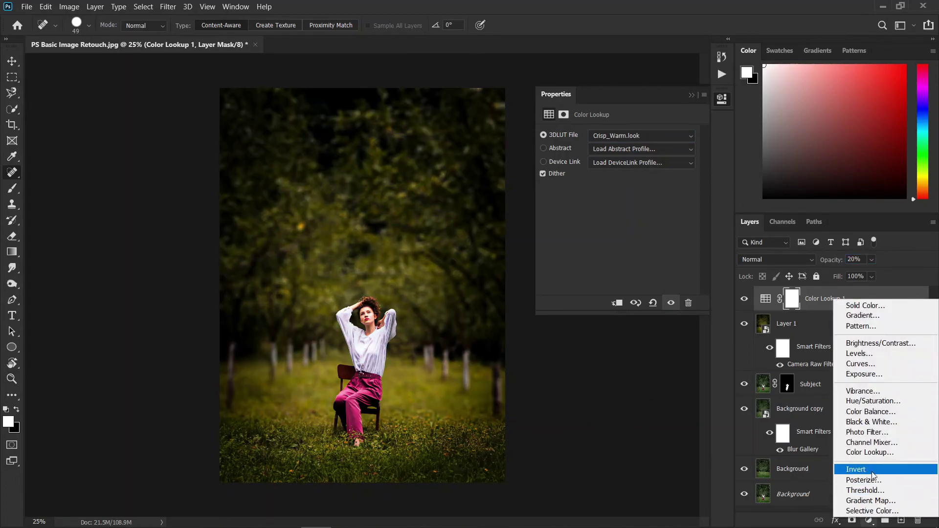
left_click(869, 452)
left_click(659, 136)
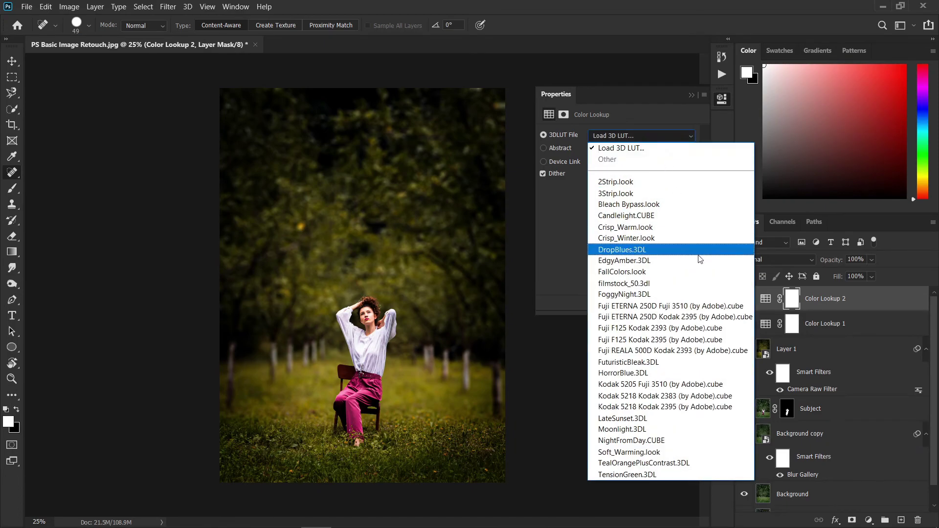
left_click(695, 305)
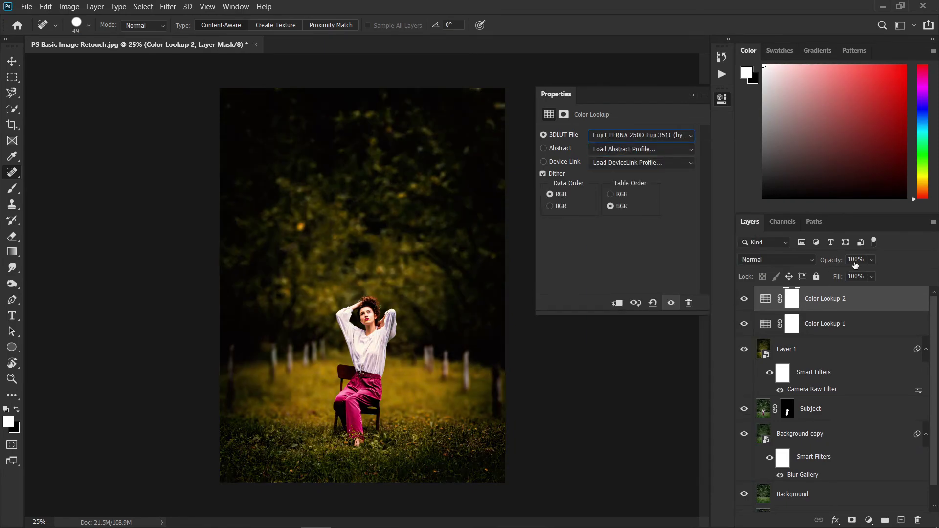
left_click_drag(865, 260, 800, 260)
left_click(868, 258)
double_click(863, 260)
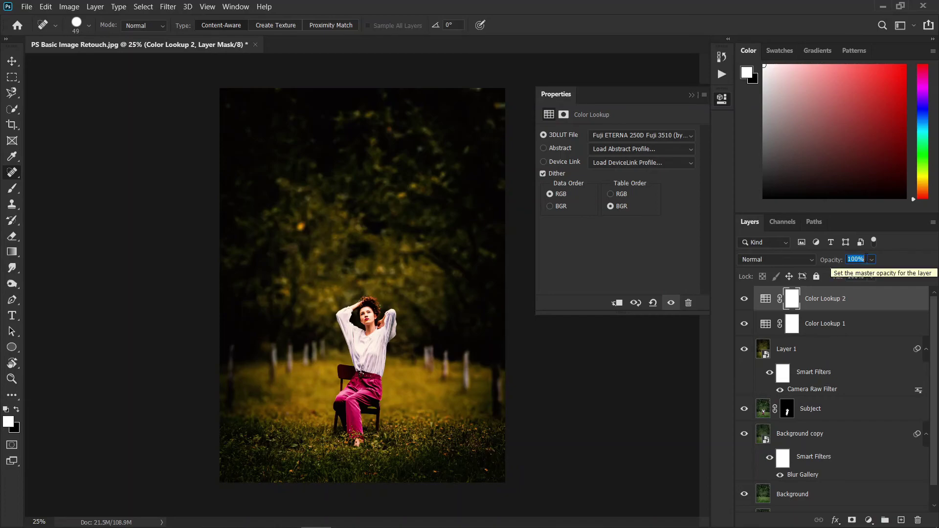
type("20")
key("Return")
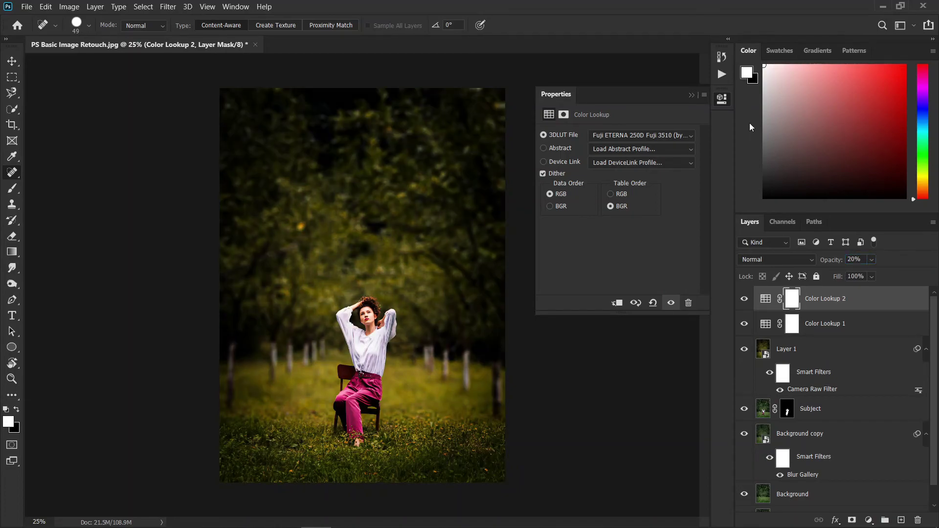
left_click(695, 95)
Review the layer stack and compare the final grade with the original by isolating the locked Background layer and restoring all layers.
scroll(854, 380, "down", 1)
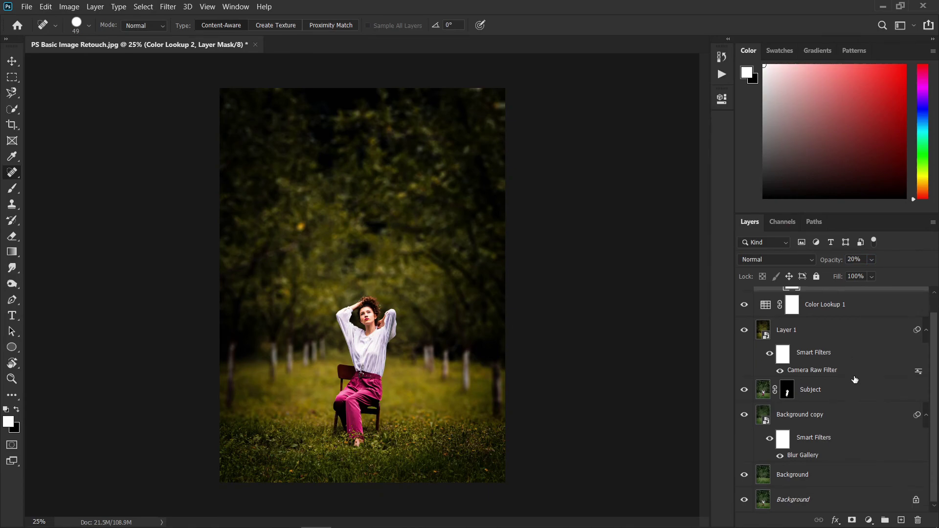
scroll(841, 399, "up", 1)
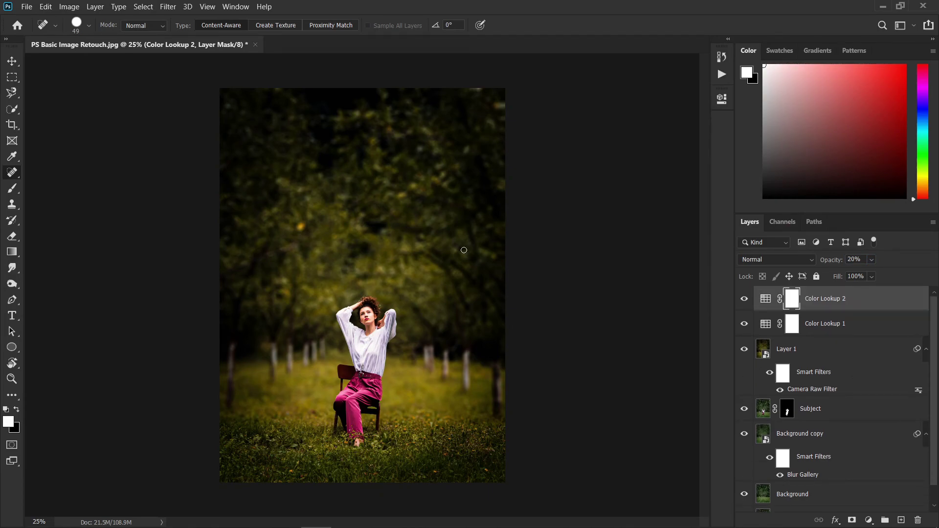
key("ctrl+plus")
key("ctrl+plus")
key("ctrl+minus")
key("ctrl+minus")
scroll(880, 393, "down", 1)
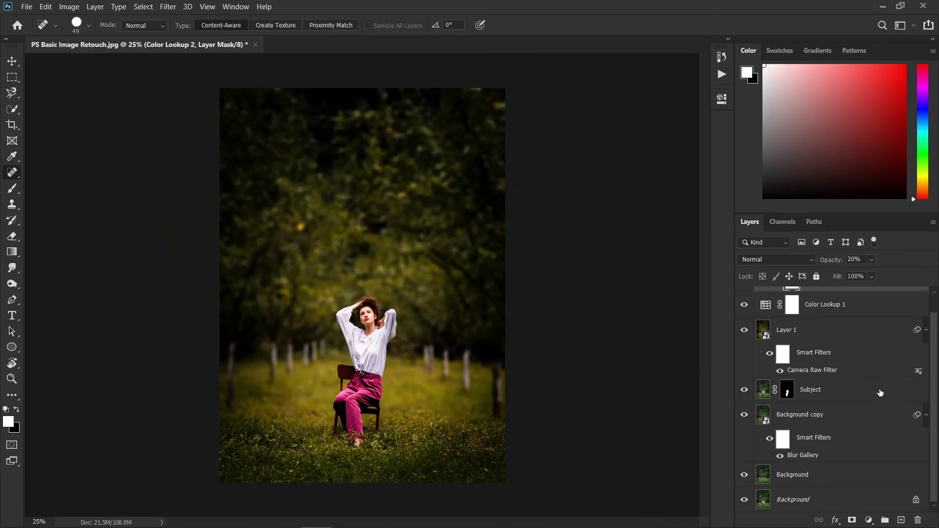
left_click(743, 499, "alt")
left_click(743, 499, "alt")
Examine the finished portrait up close and as a whole, from the subject's face down to the foreground grass.
key("ctrl+plus")
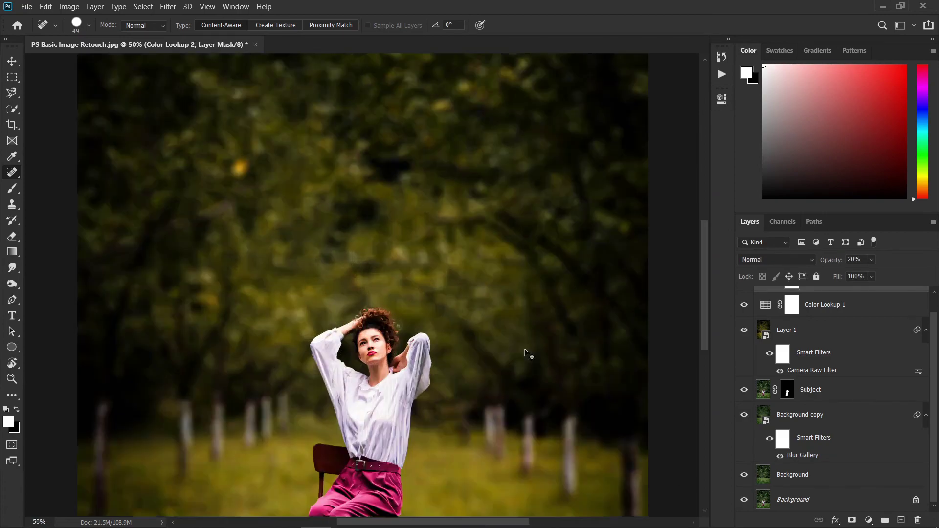
scroll(525, 350, "down", 3)
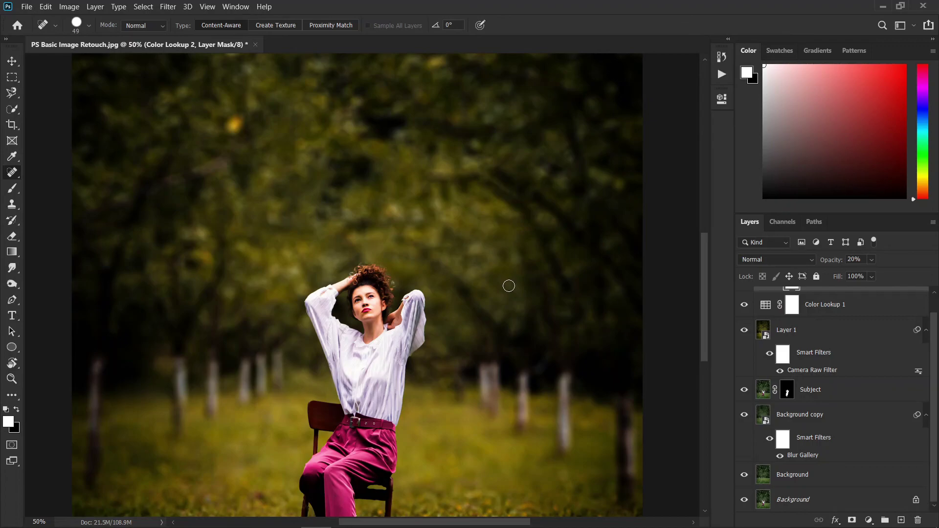
left_click_drag(508, 284, 507, 206)
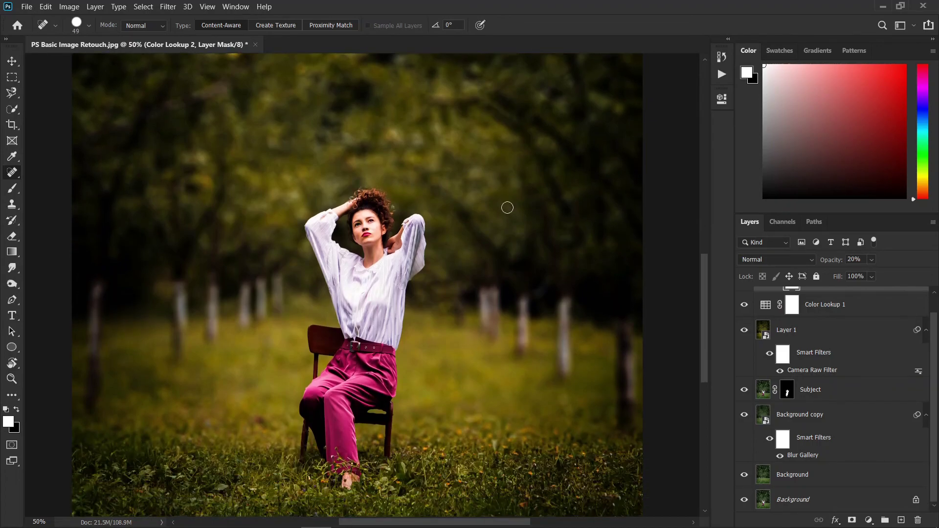
key("ctrl+minus")
key("ctrl+minus")
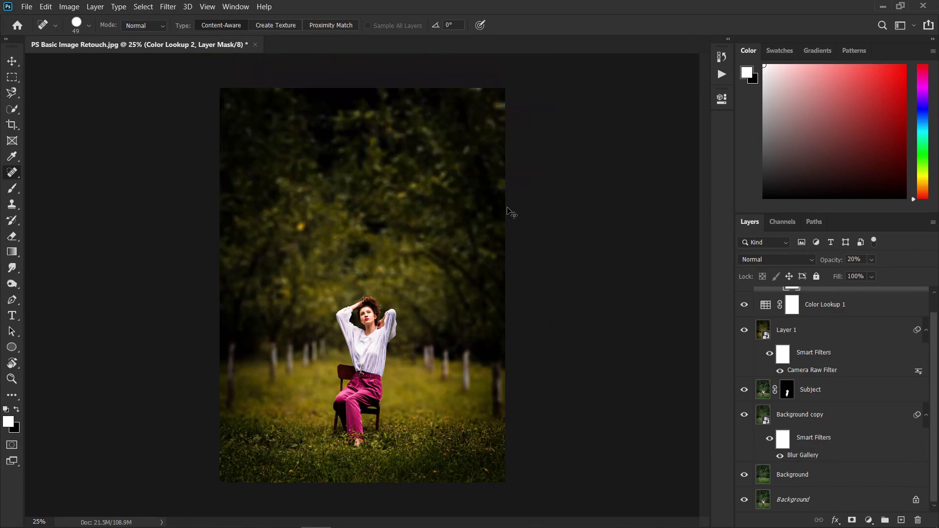
key("ctrl+plus")
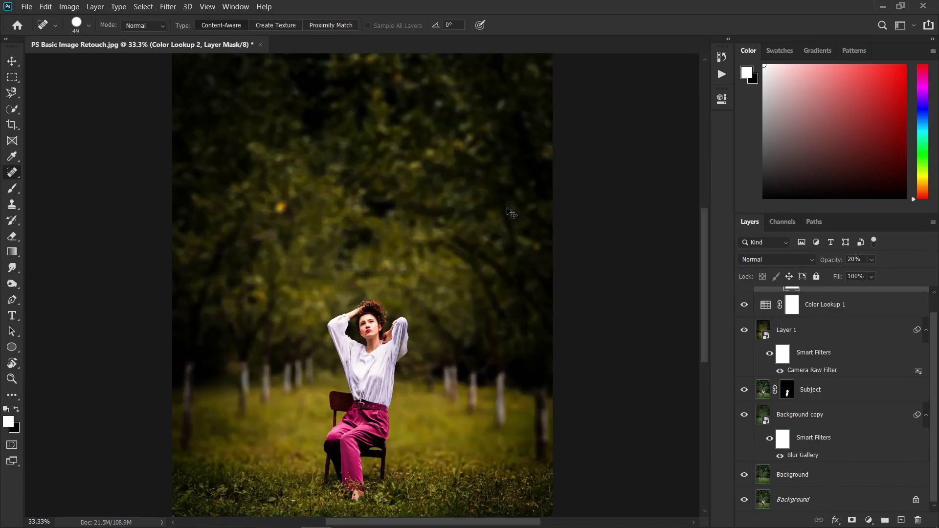
key("ctrl+plus")
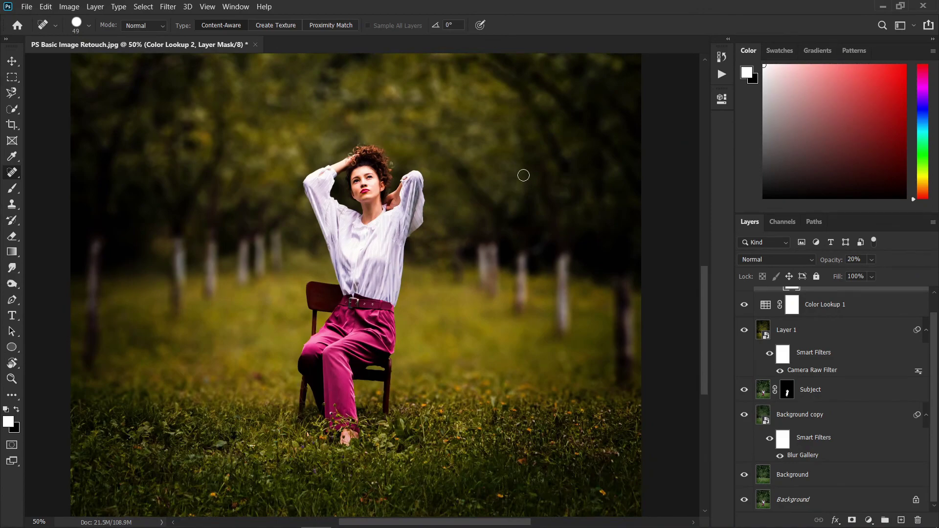
left_click_drag(517, 153, 517, 204)
key("ctrl+minus")
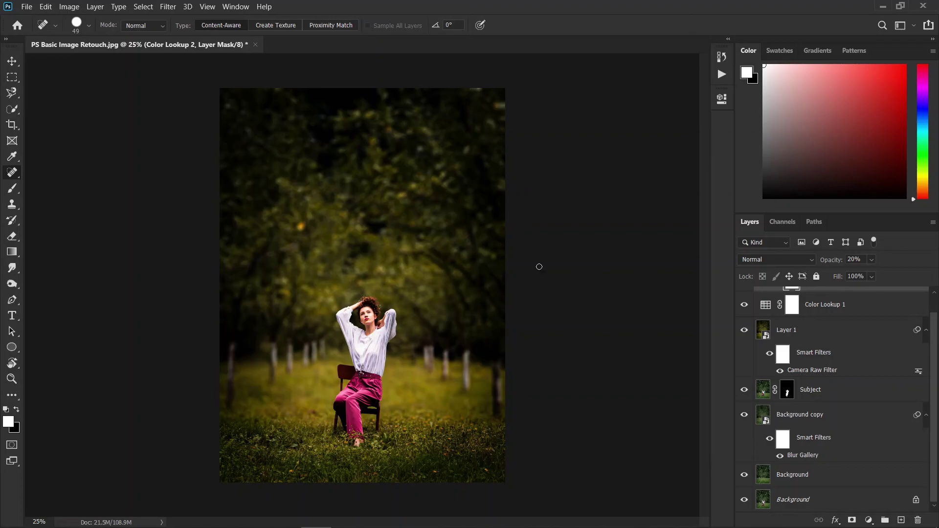
scroll(827, 411, "up", 1)
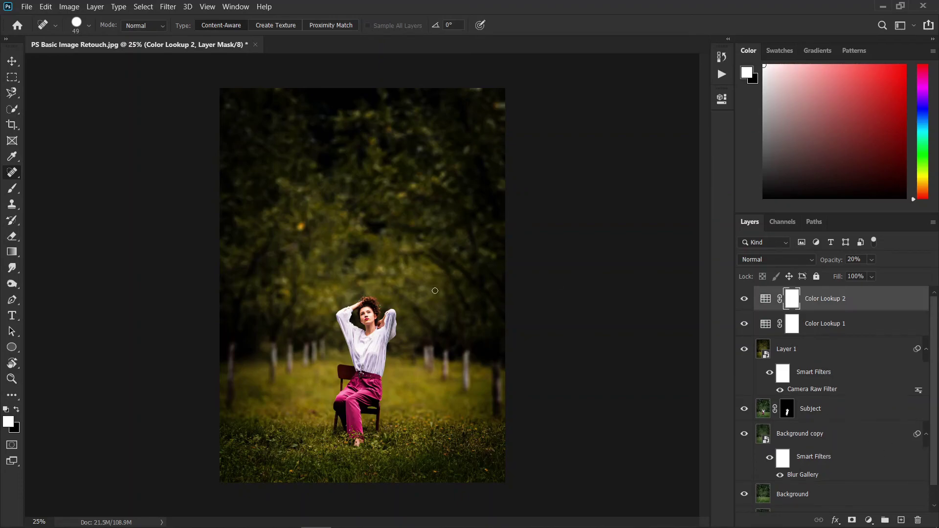